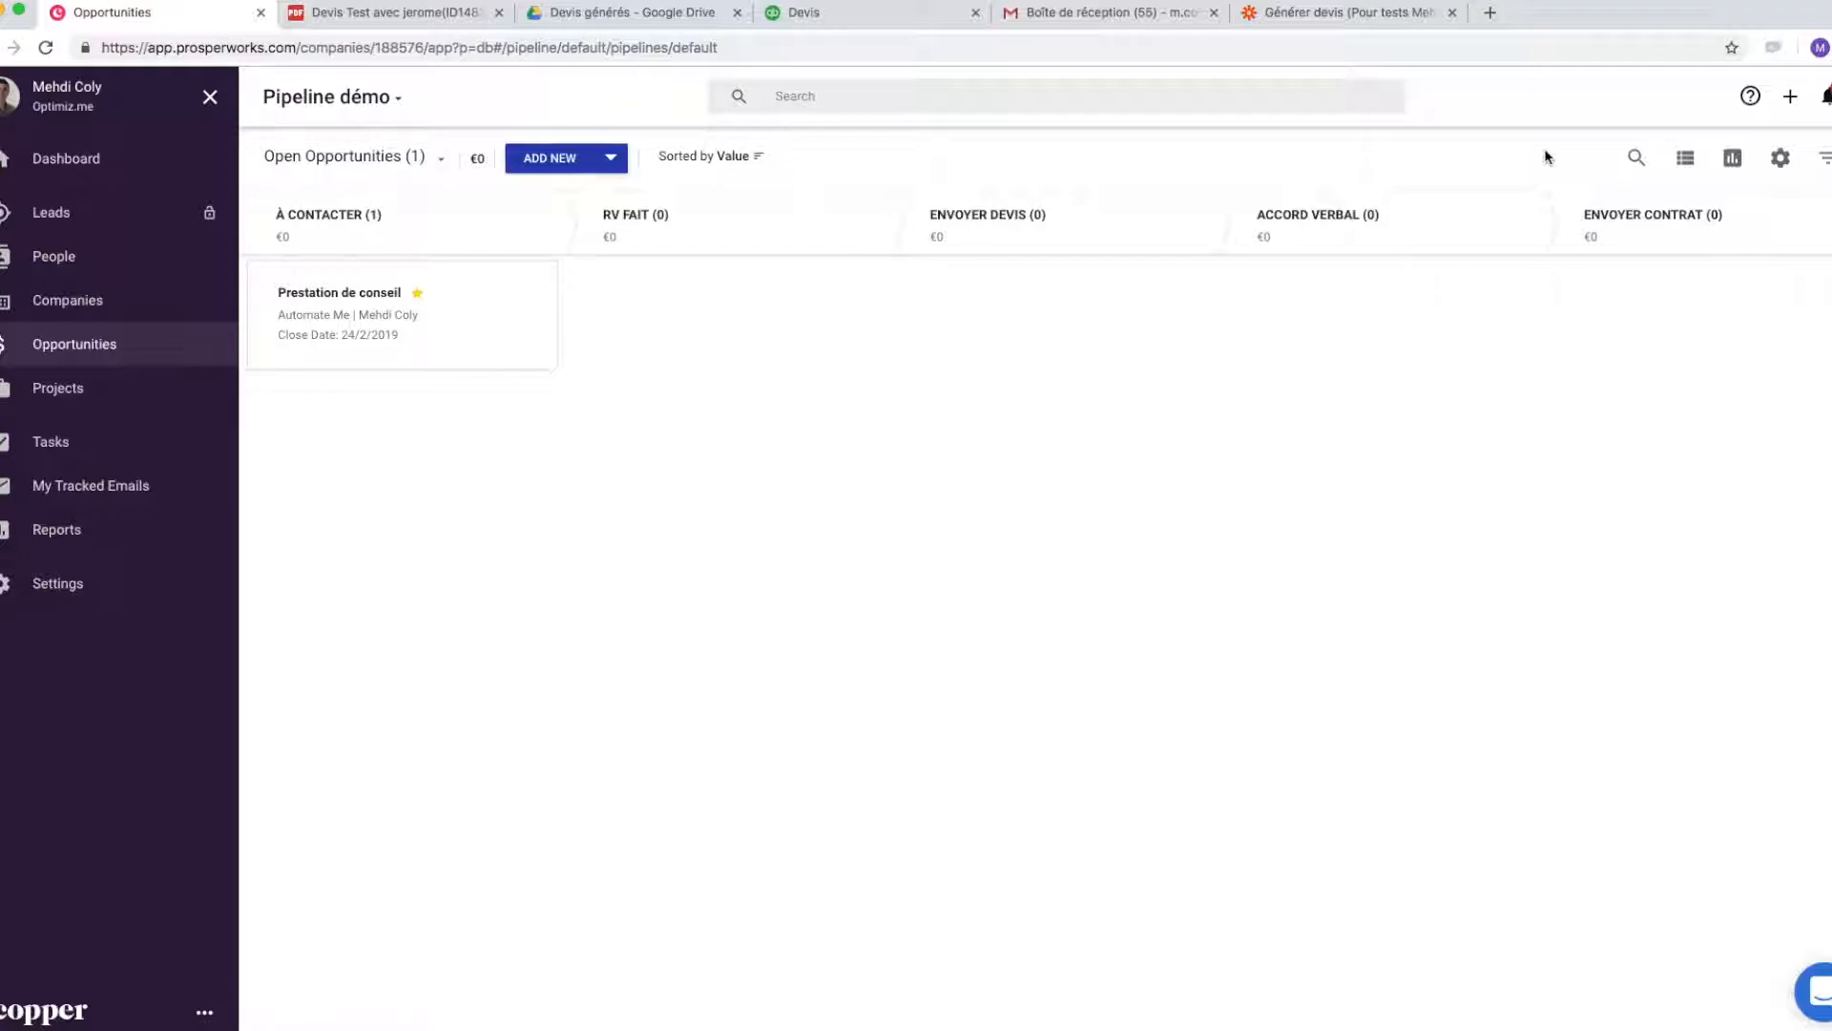
- Move the Prestation de conseil opportunity from the À CONTACTER stage to RV FAIT in the pipeline
{"action": "left_click_drag", "start_coordinate": [400, 313], "coordinate": [708, 311]}
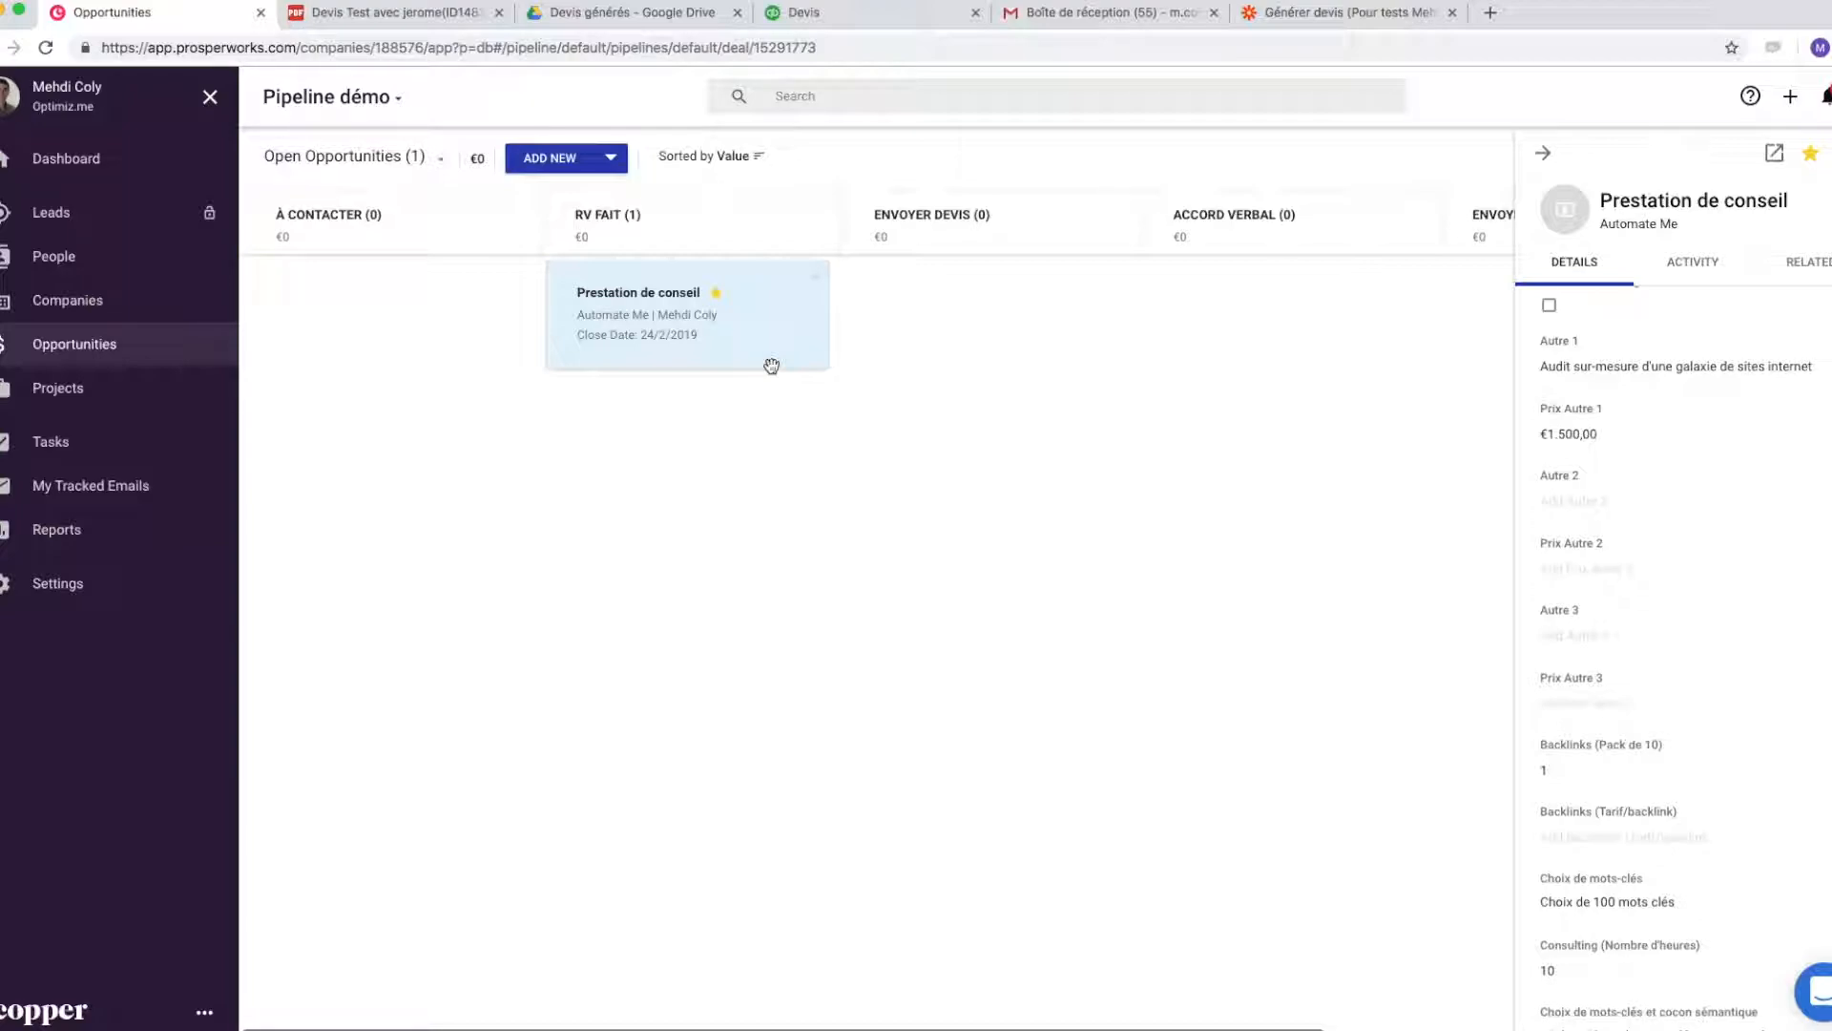
{"action": "left_click_drag", "start_coordinate": [771, 366], "coordinate": [522, 398]}
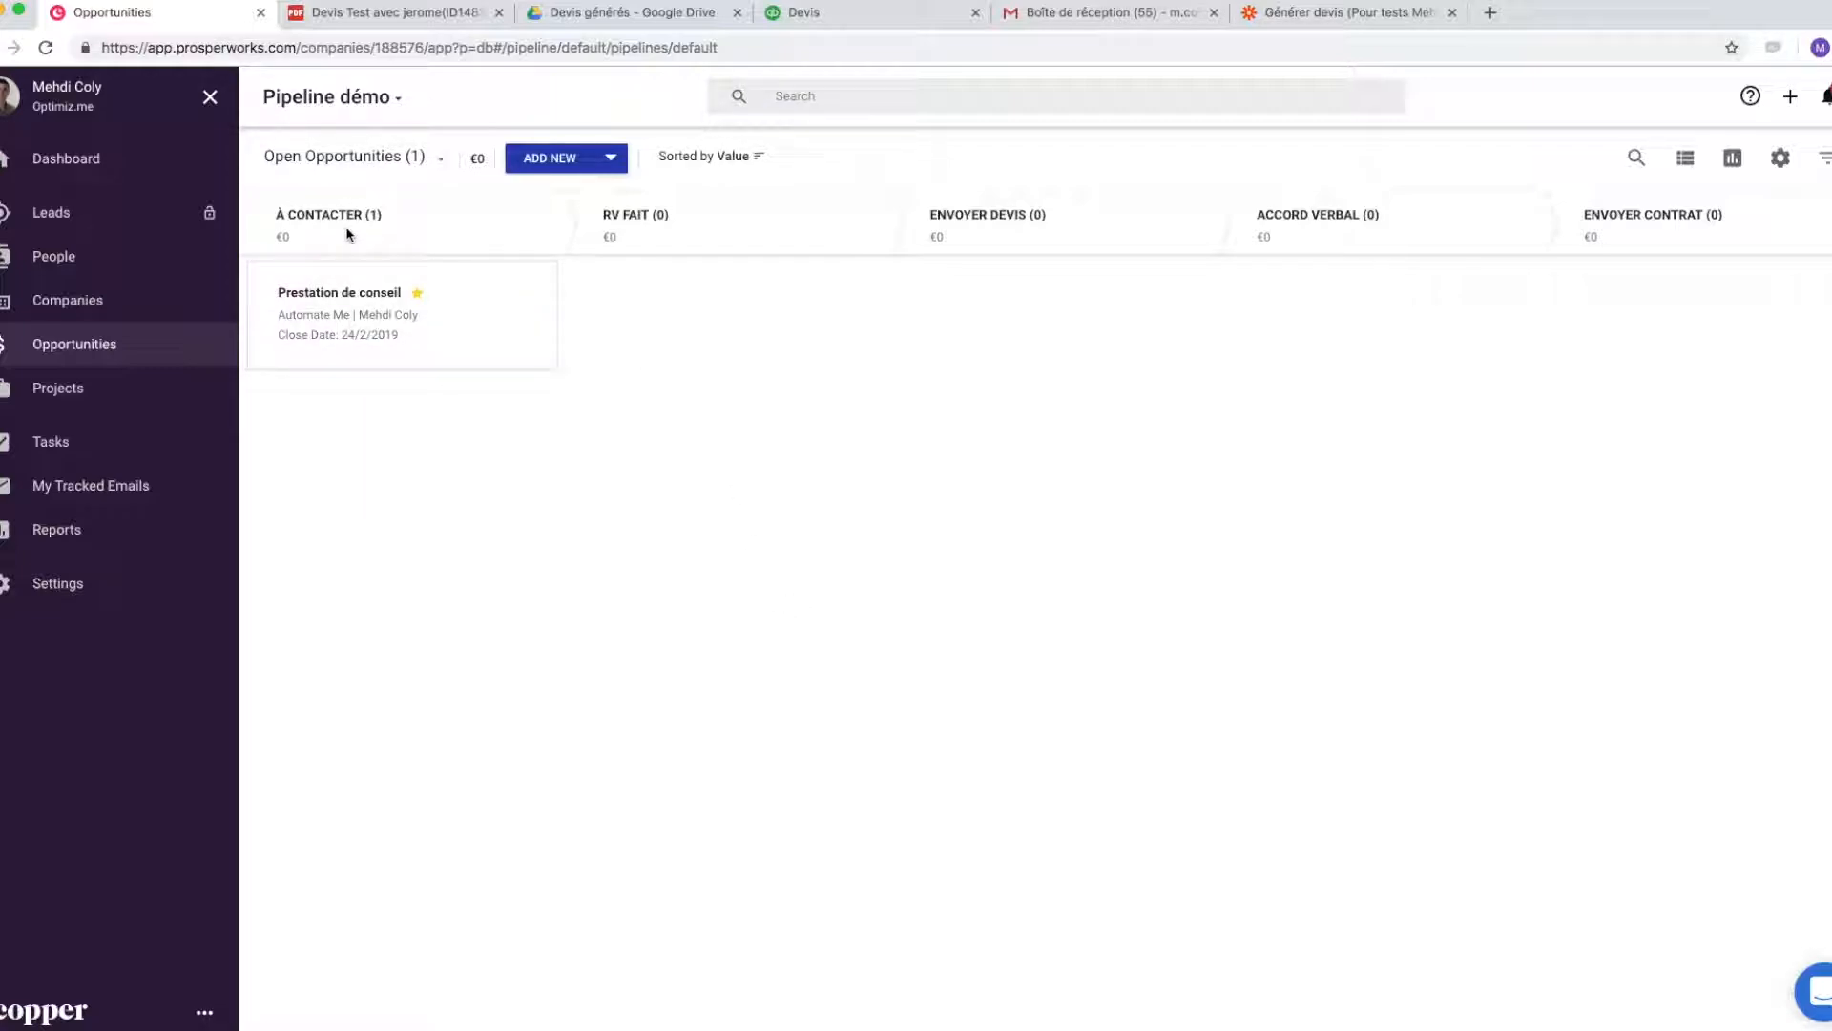
{"action": "left_click_drag", "start_coordinate": [445, 346], "coordinate": [442, 360]}
{"action": "left_click", "coordinate": [426, 328]}
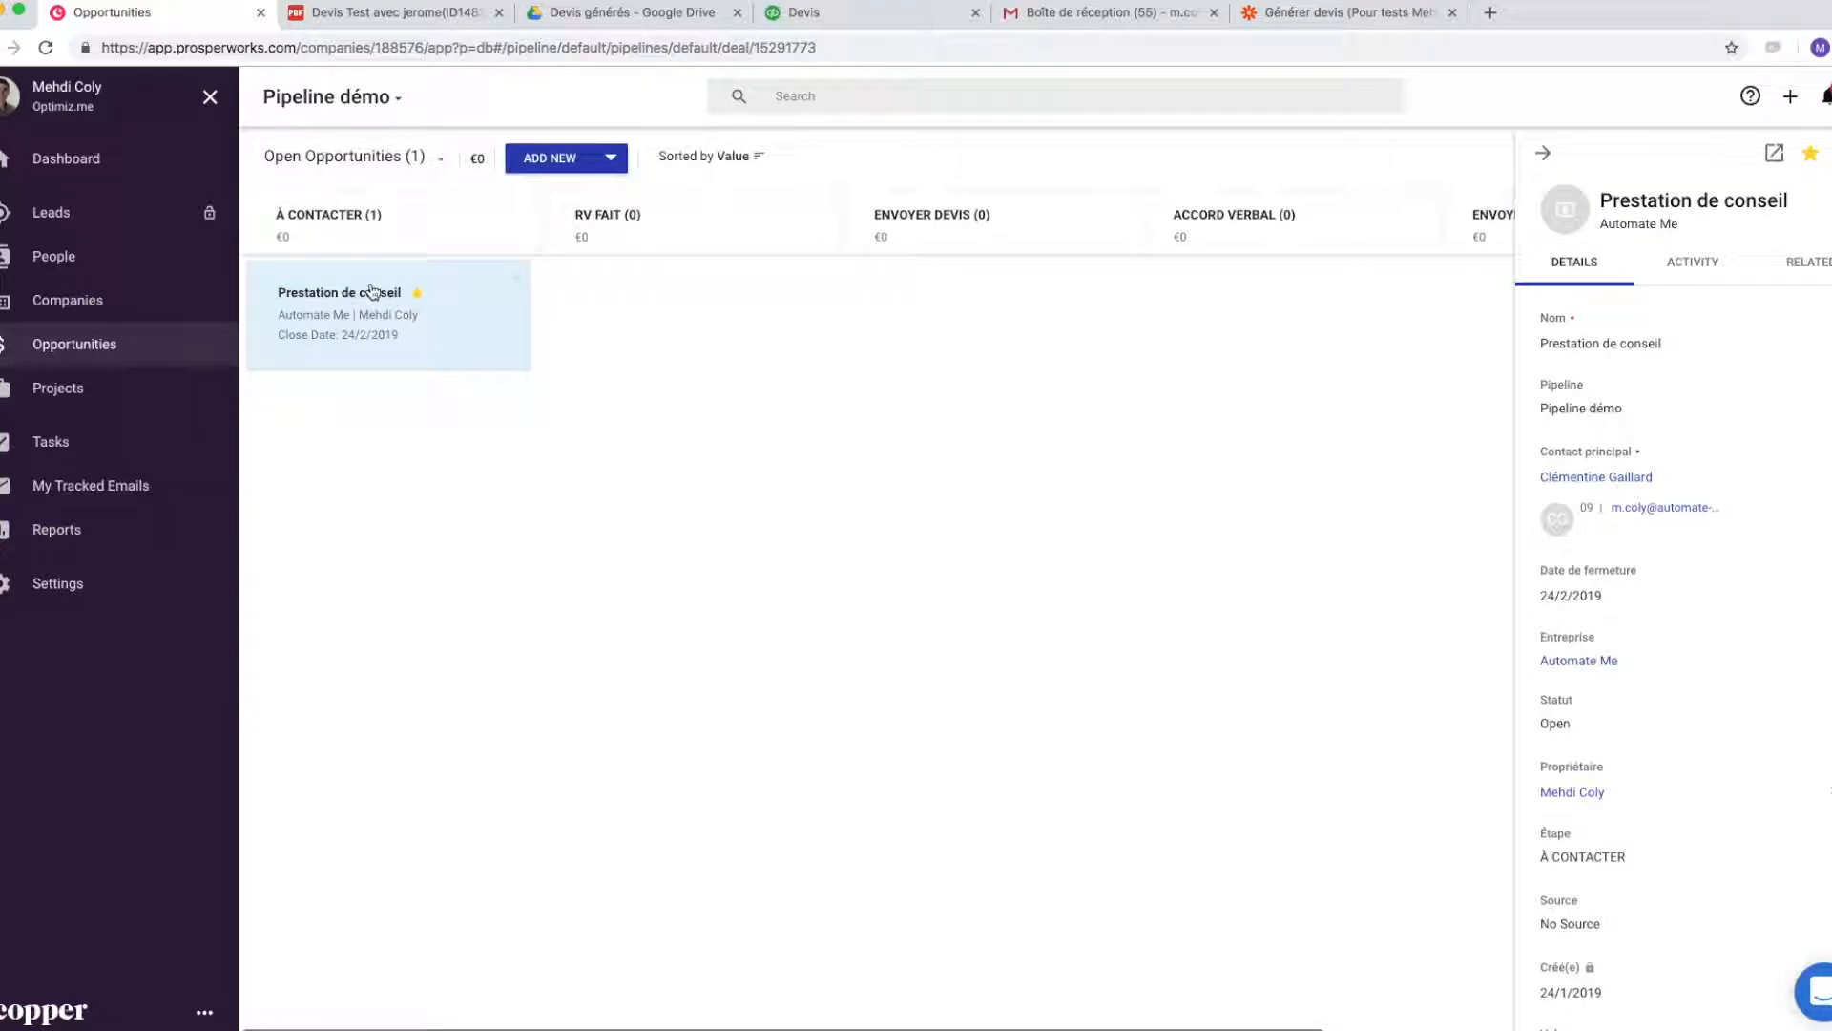
{"action": "left_click_drag", "start_coordinate": [442, 347], "coordinate": [742, 351]}
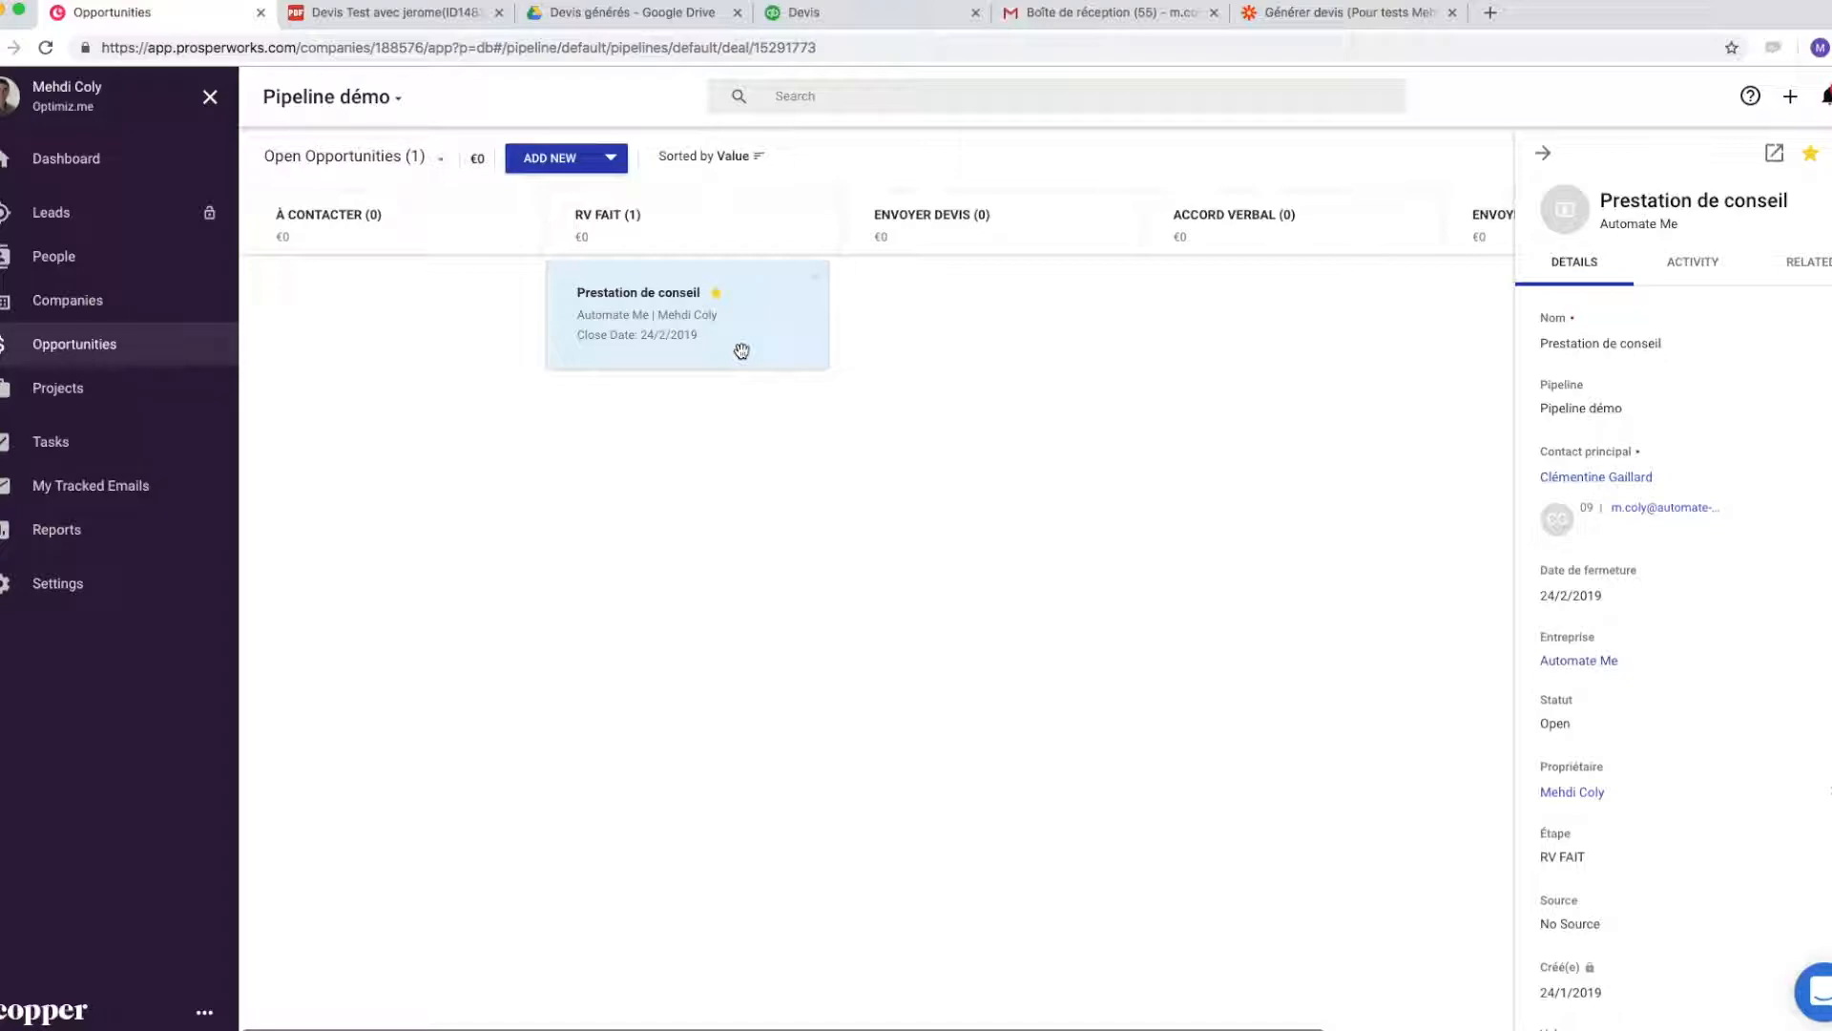
- Switch to QuickBooks and create a new quote (Devis)
{"action": "left_click", "coordinate": [798, 13]}
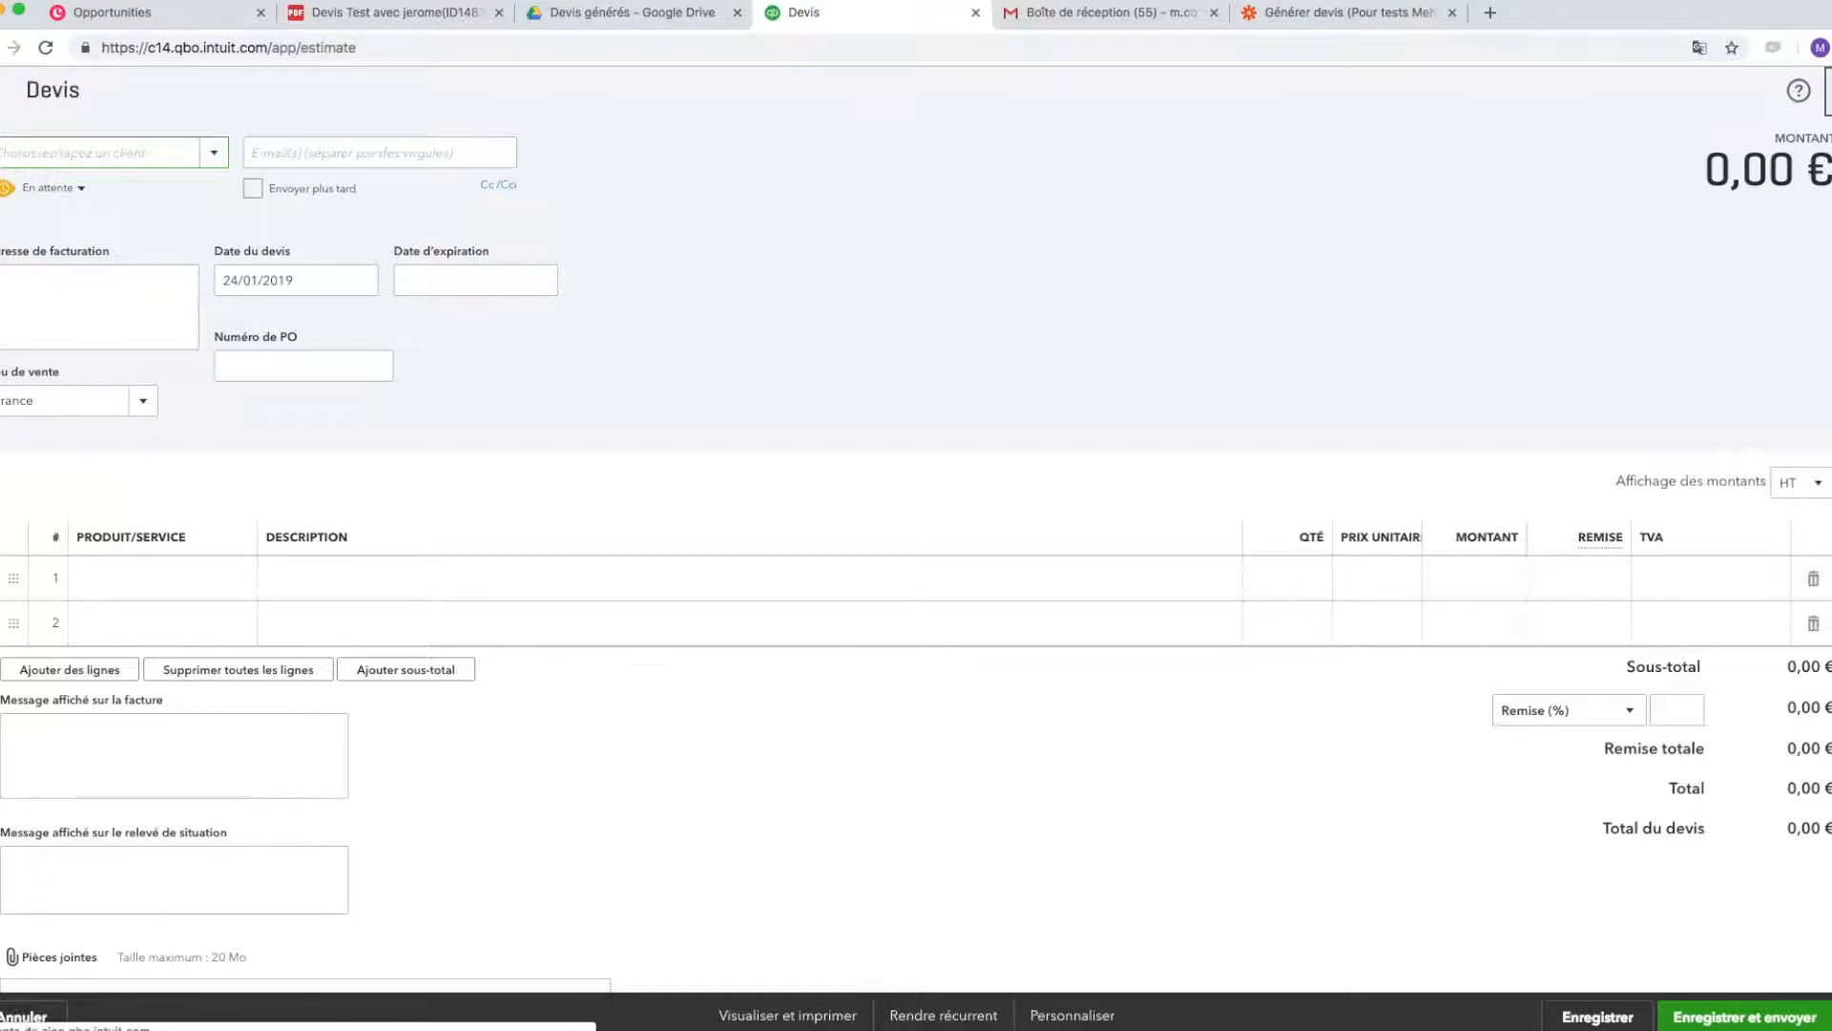
{"action": "scroll", "coordinate": [966, 331], "scroll_direction": "up", "scroll_amount": 2}
{"action": "scroll", "coordinate": [966, 331], "scroll_direction": "down", "scroll_amount": 2}
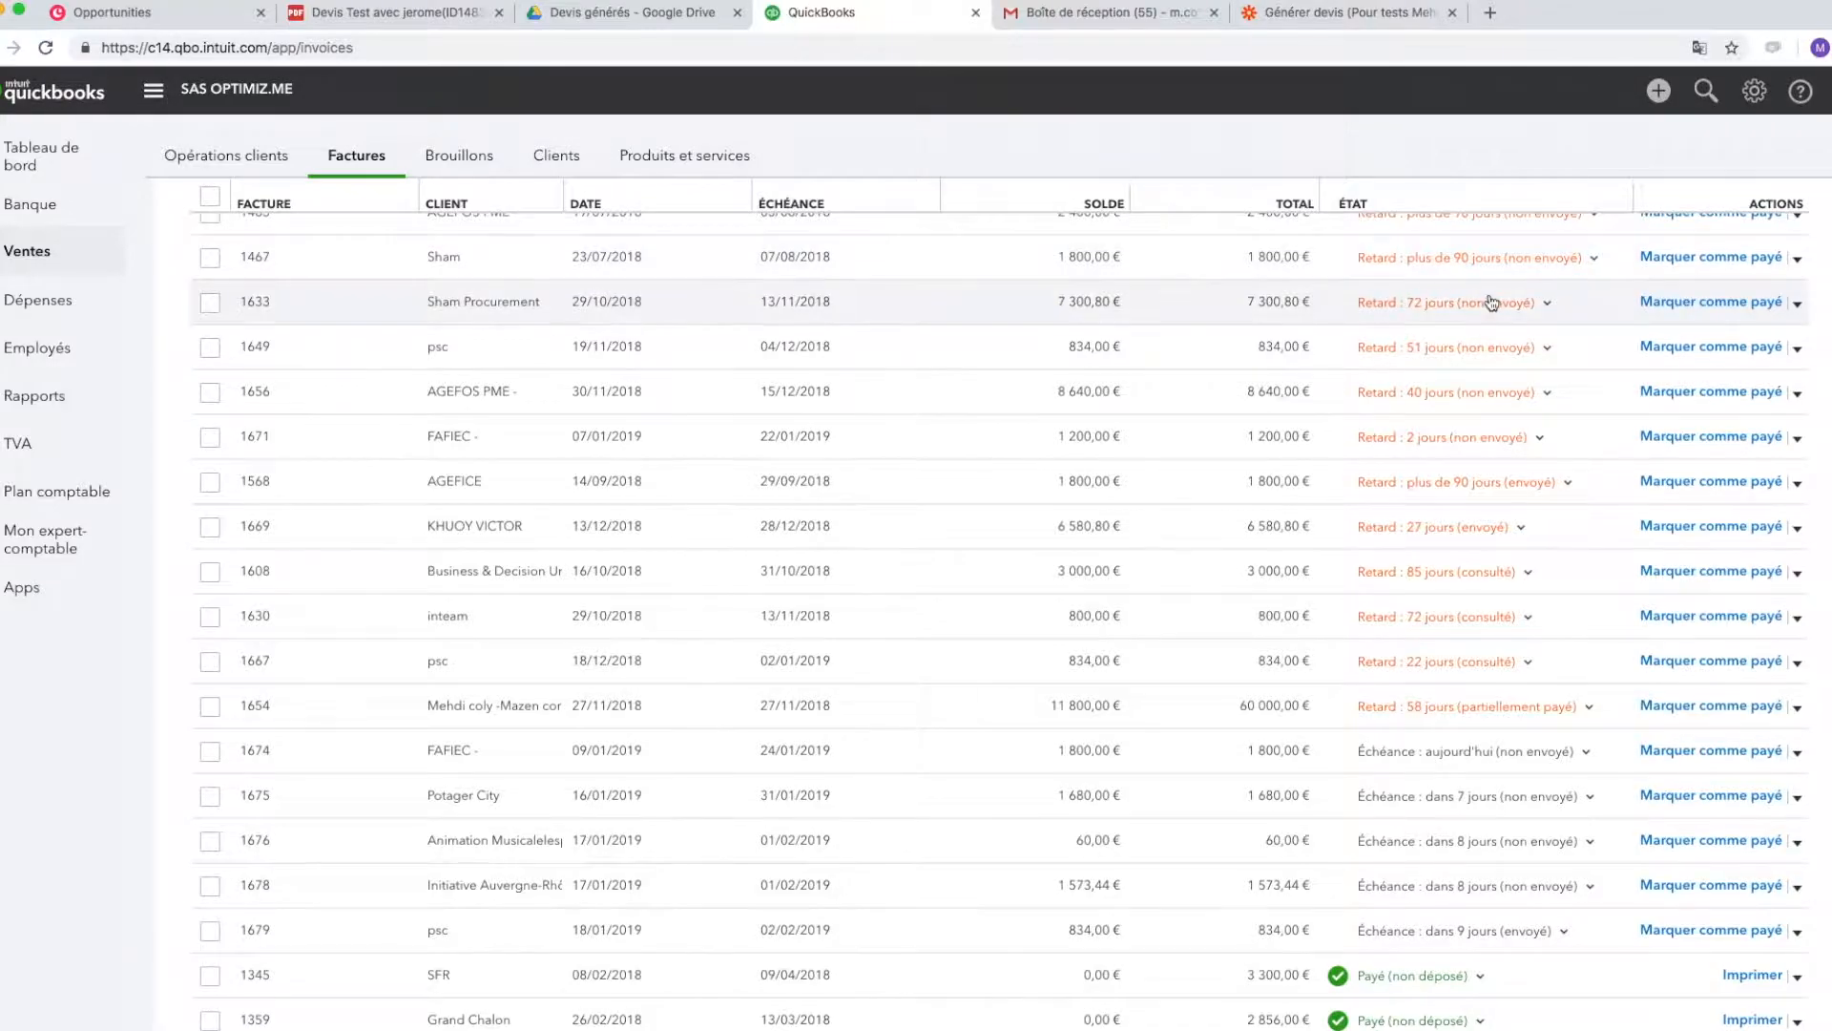
{"action": "left_click", "coordinate": [1659, 90]}
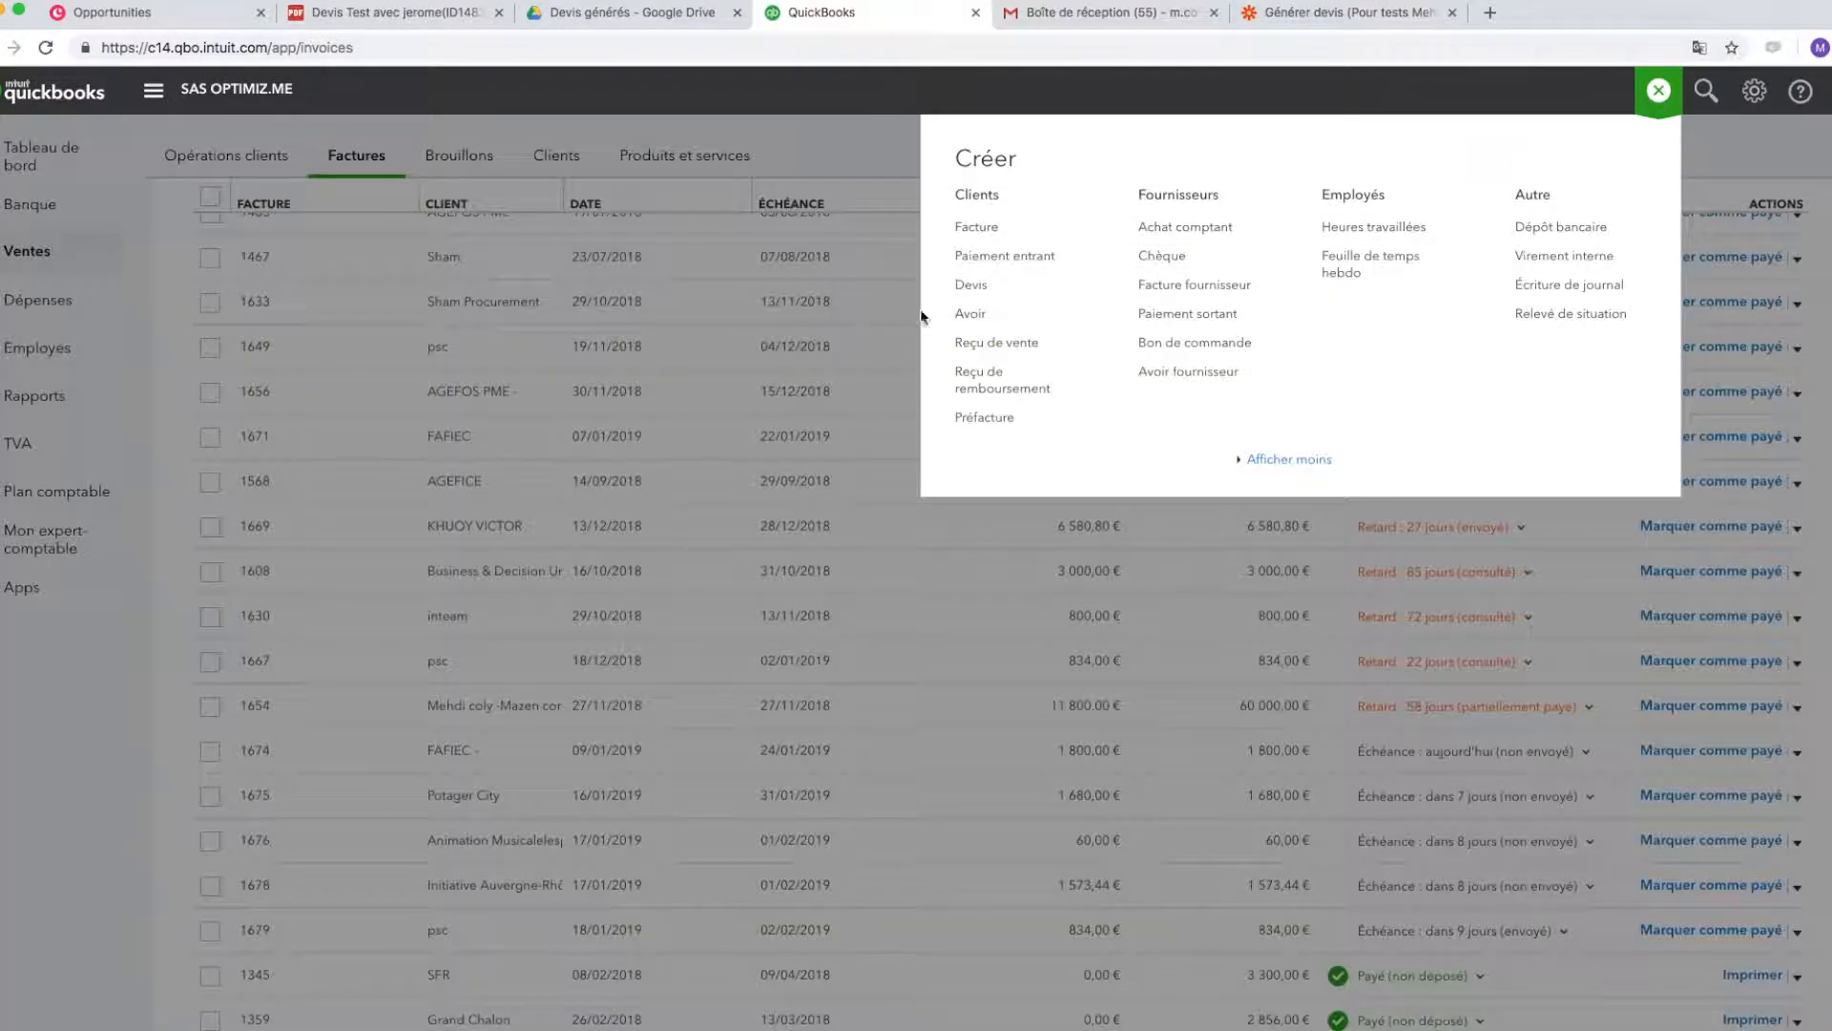
{"action": "left_click", "coordinate": [983, 286]}
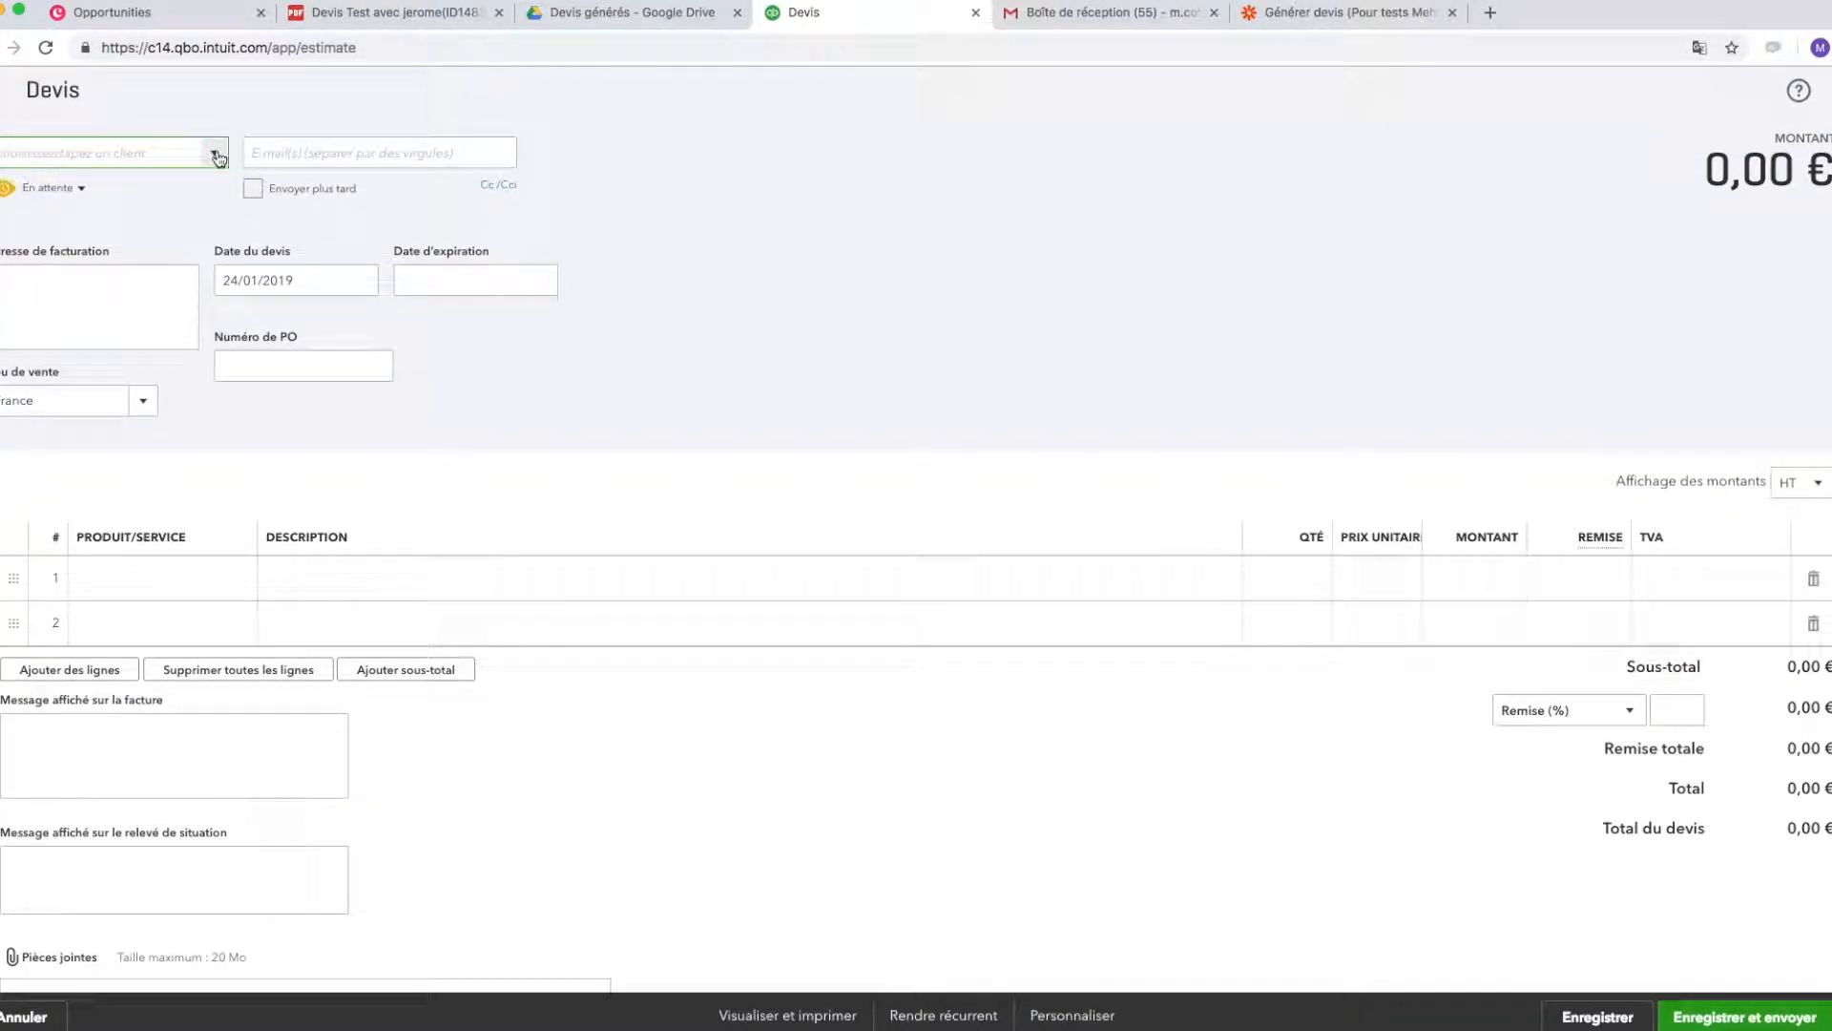
- Examine the detailed information form for a new client of the quote, and close it without saving
{"action": "left_click", "coordinate": [216, 157]}
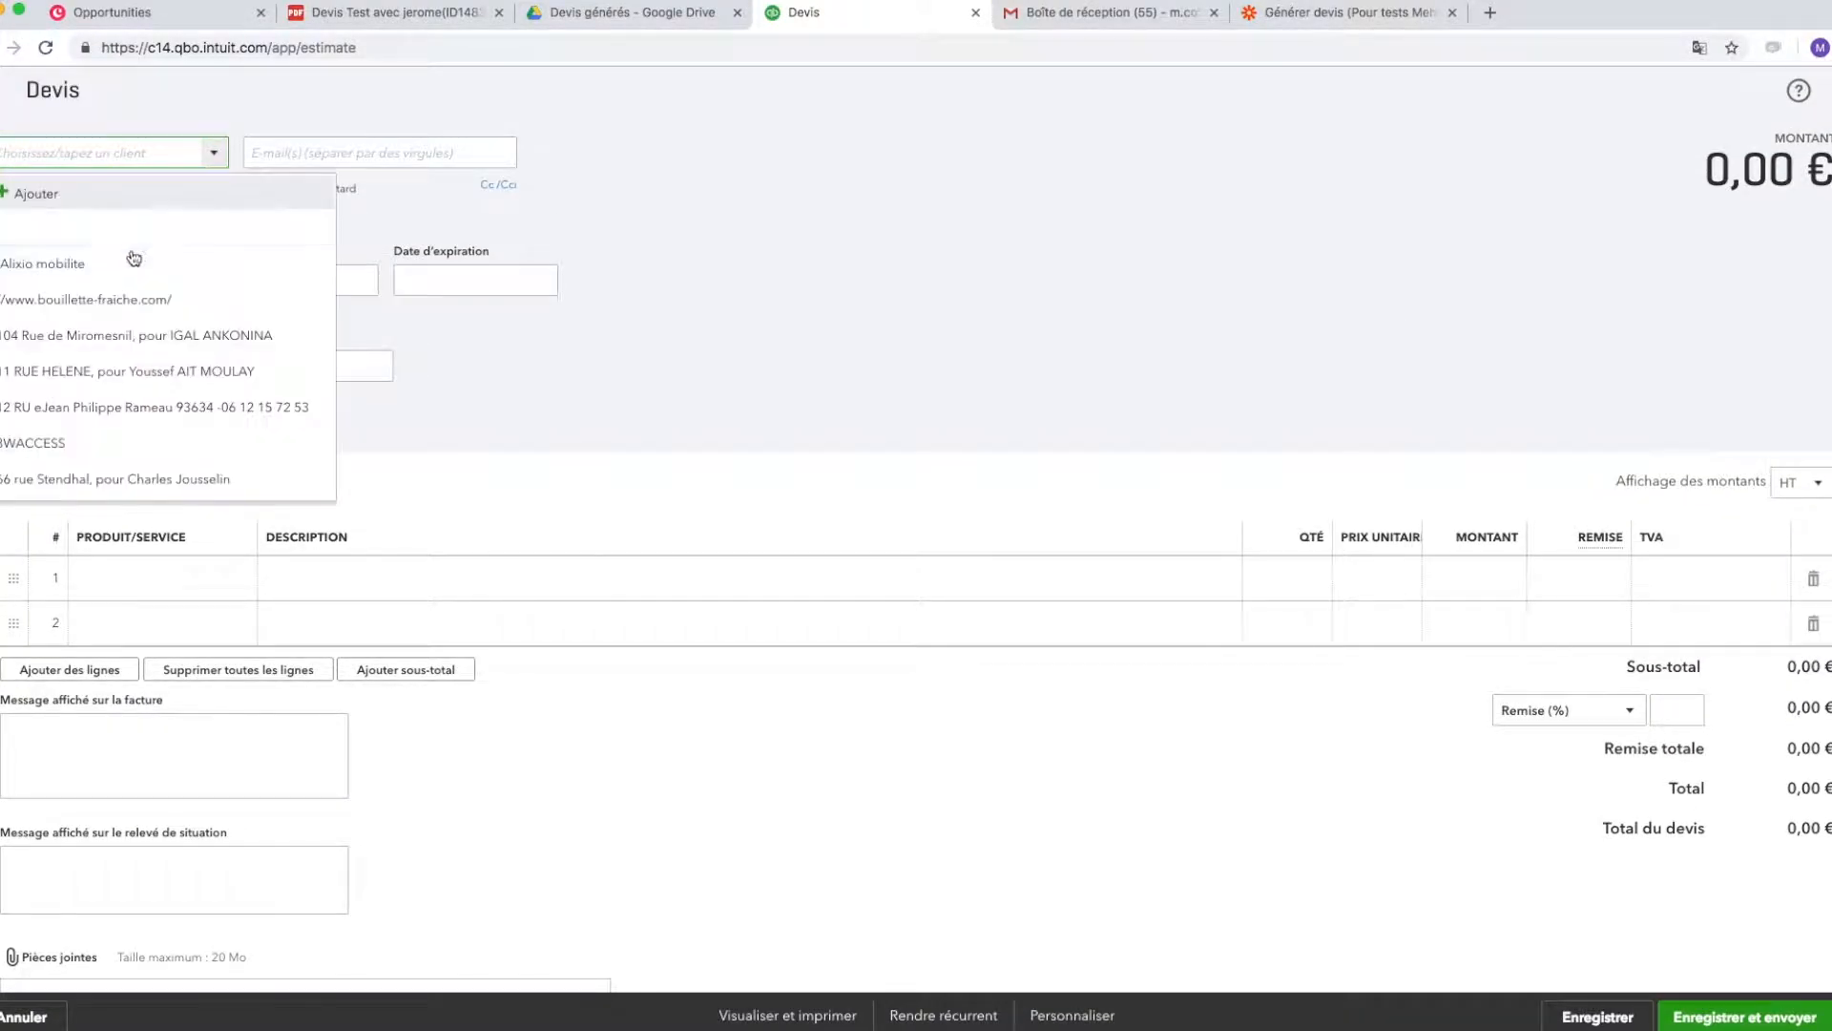
{"action": "left_click", "coordinate": [85, 194]}
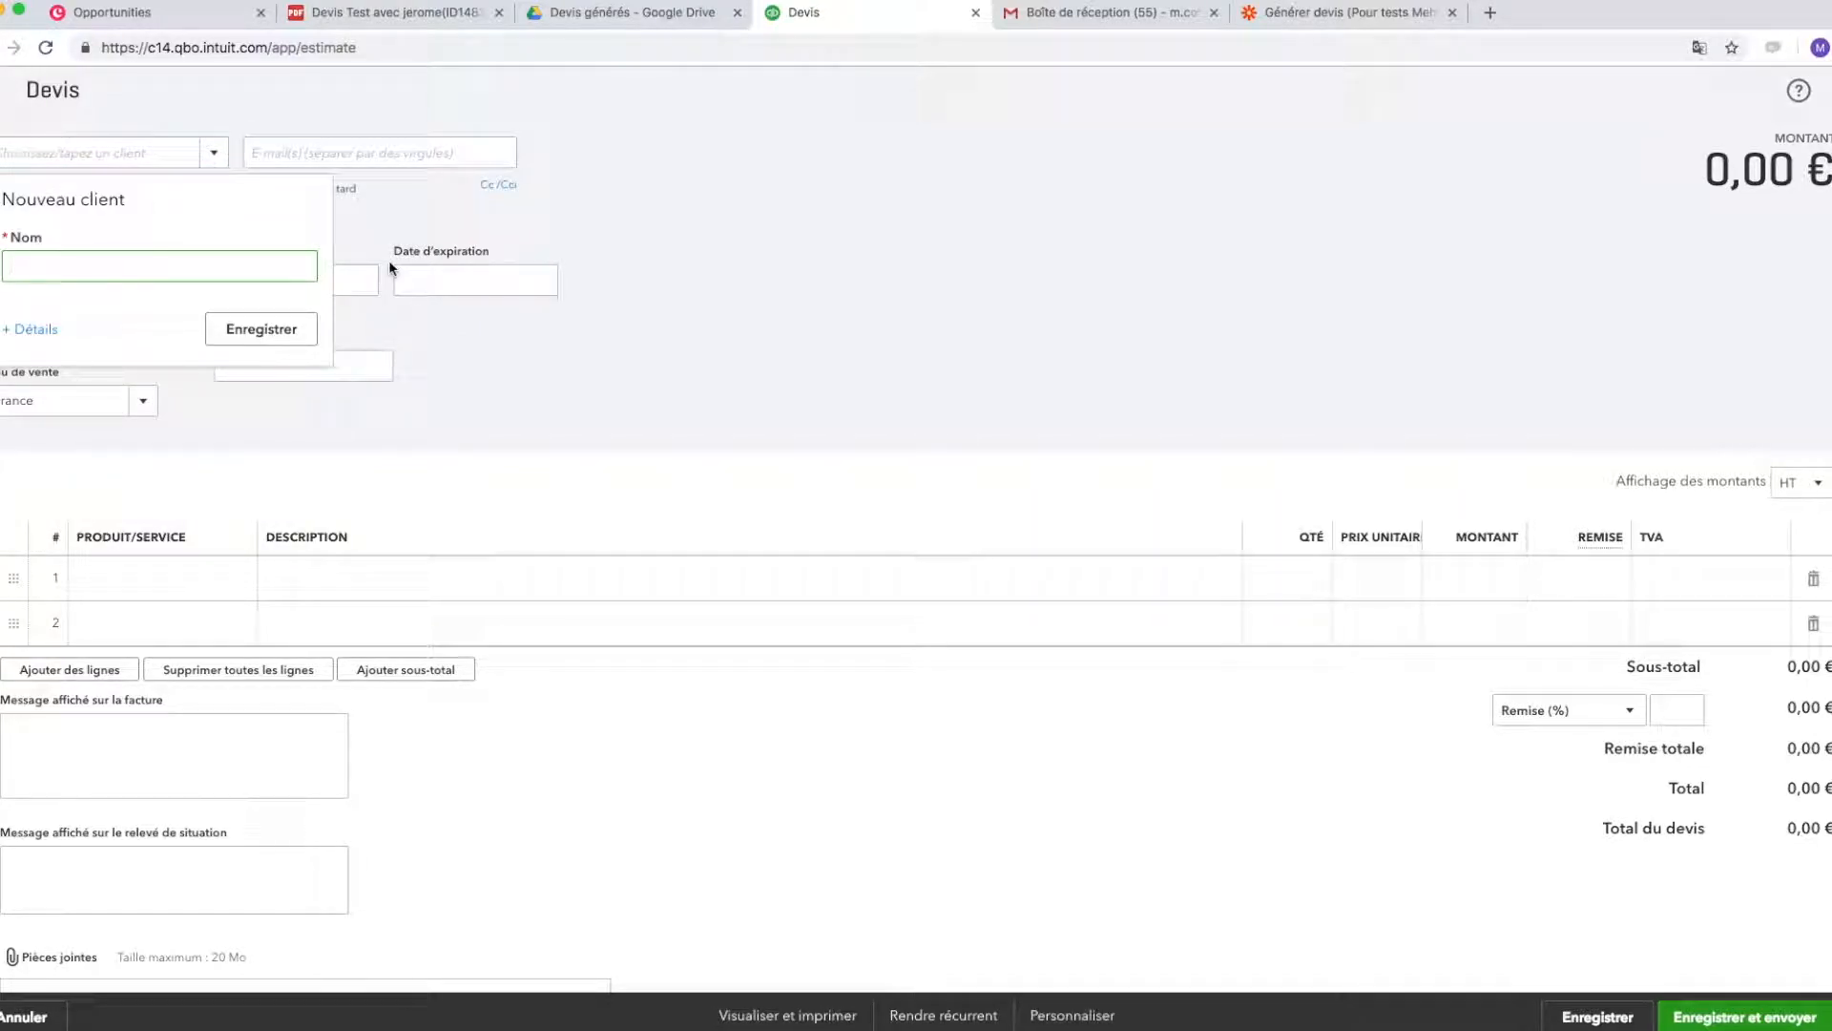
{"action": "left_click", "coordinate": [32, 329]}
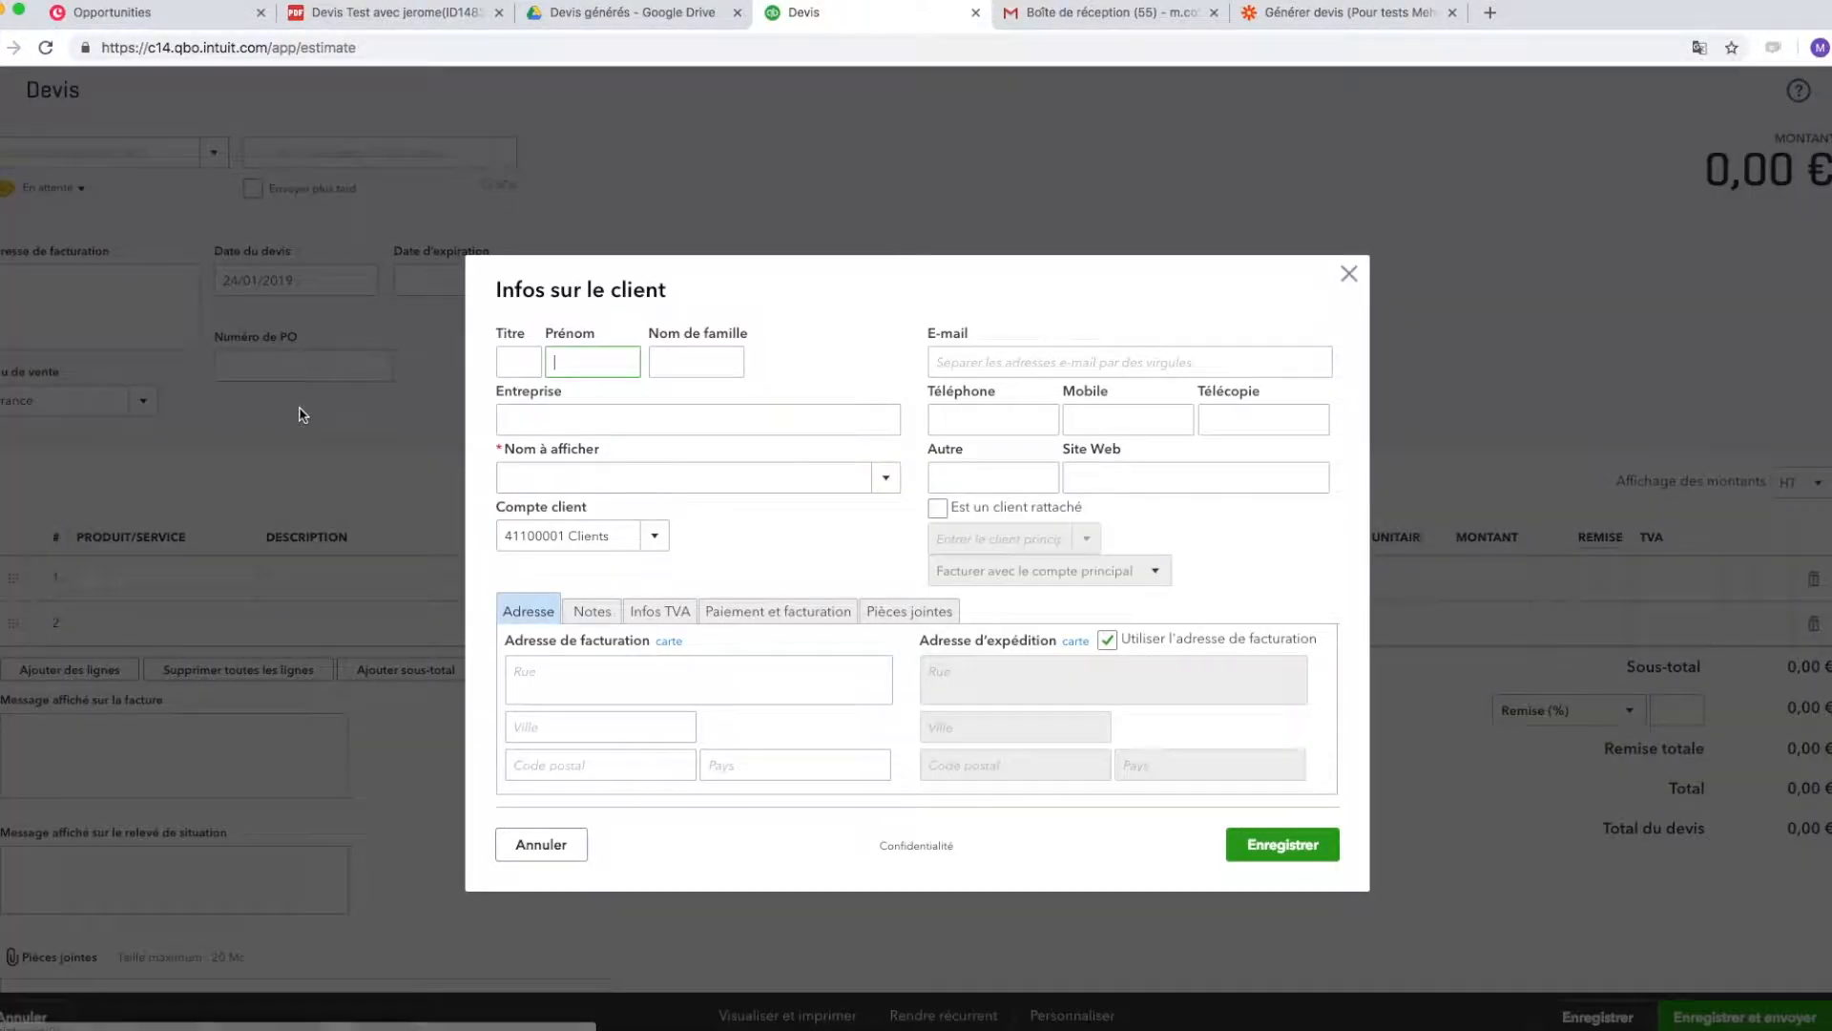
{"action": "left_click", "coordinate": [529, 679]}
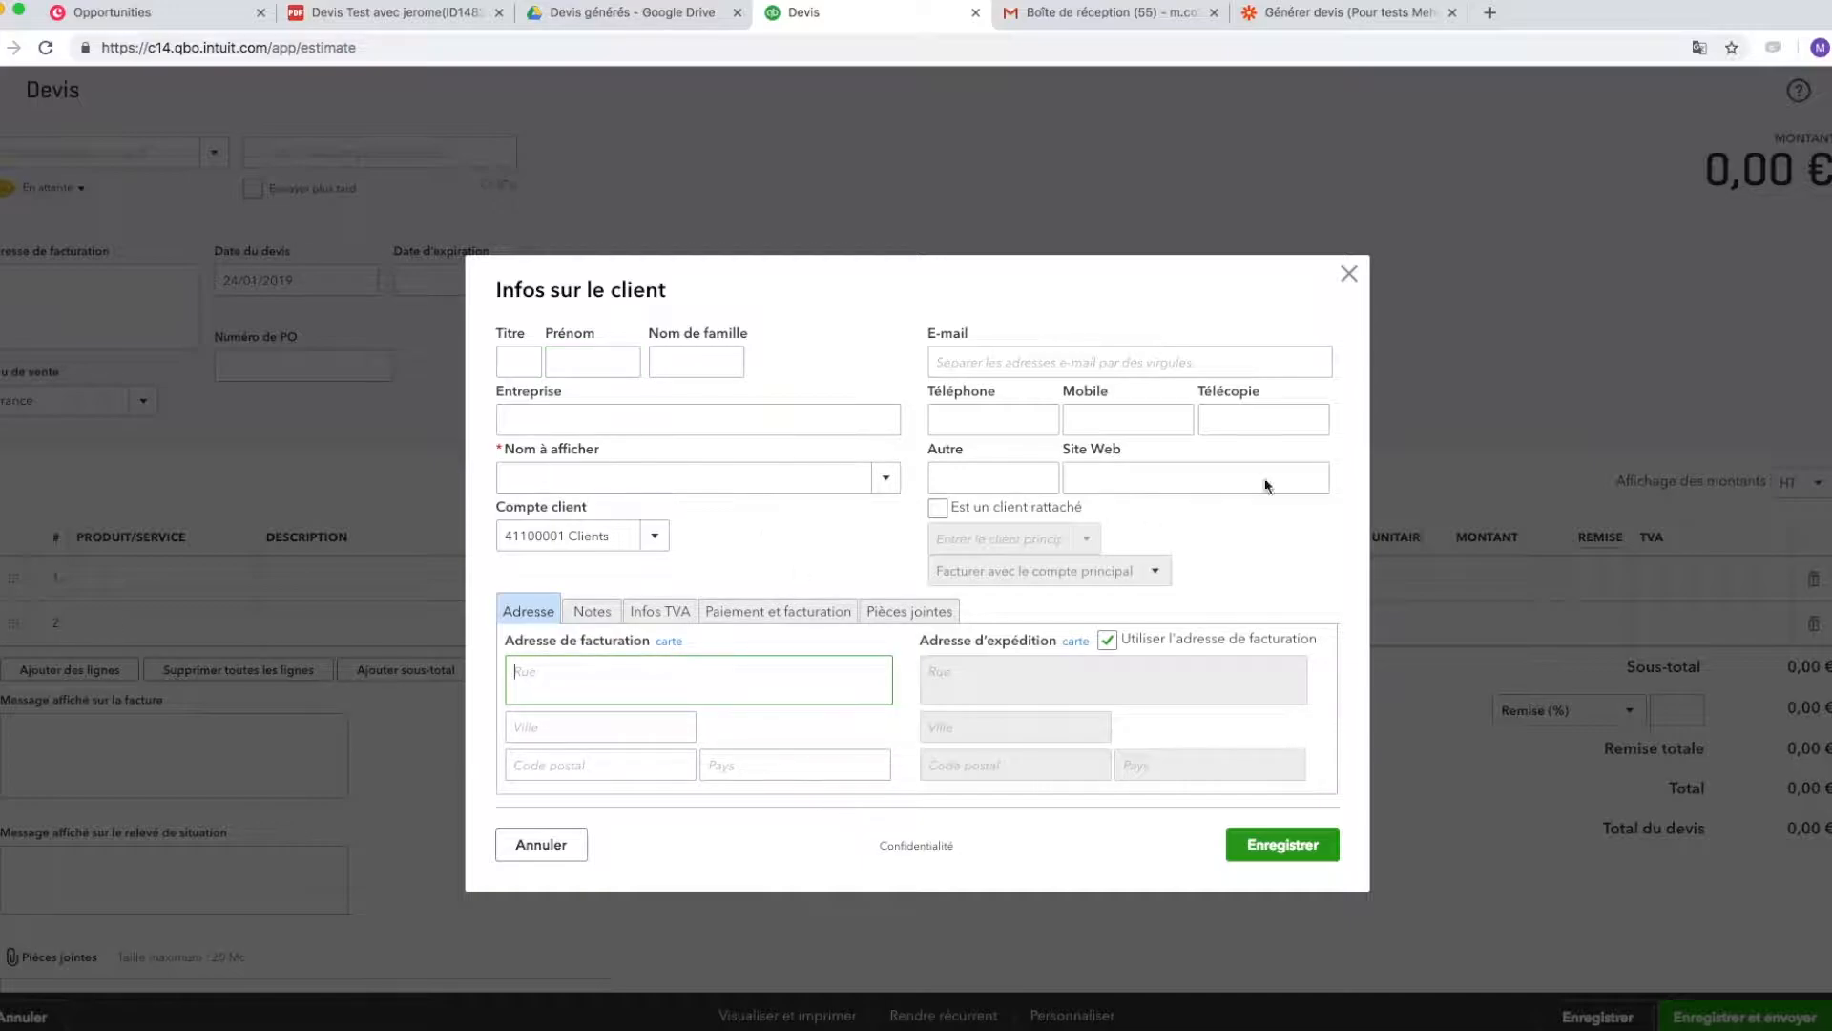
{"action": "left_click", "coordinate": [1348, 275]}
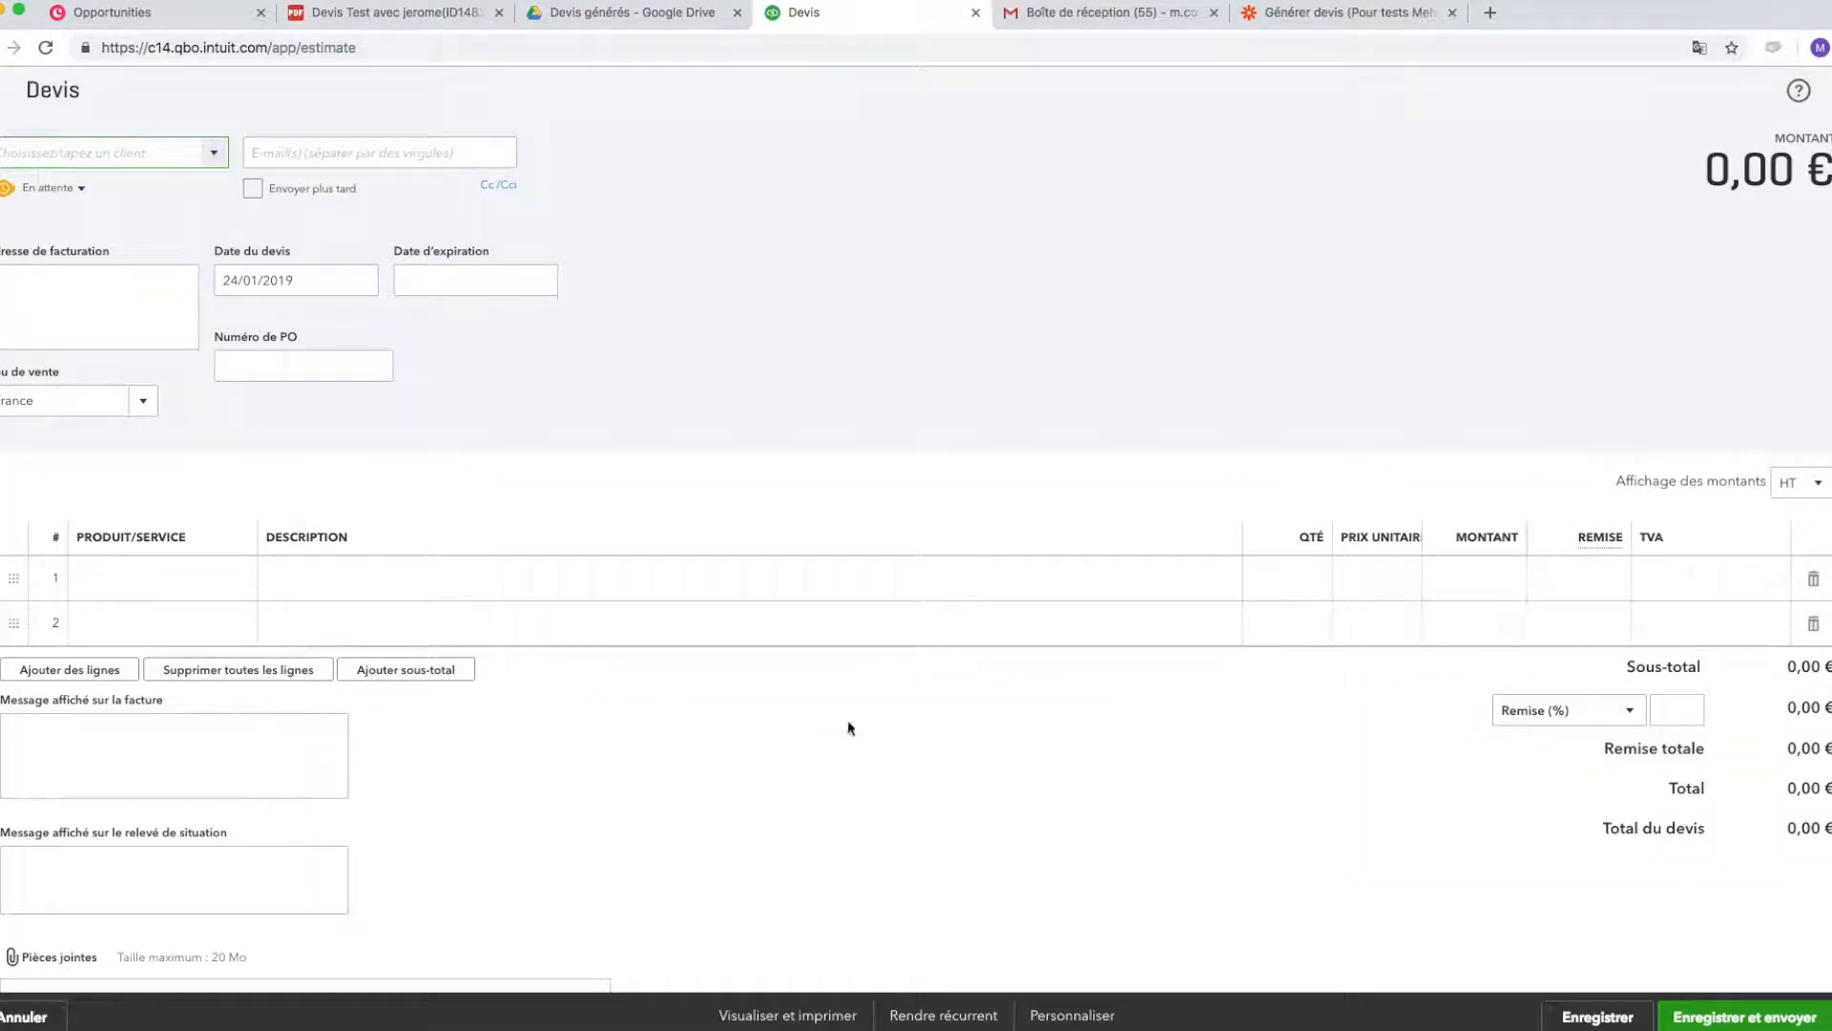
- Add the Prestation SEO 1-hour consultant service as the first line of the quote
{"action": "left_click", "coordinate": [133, 578]}
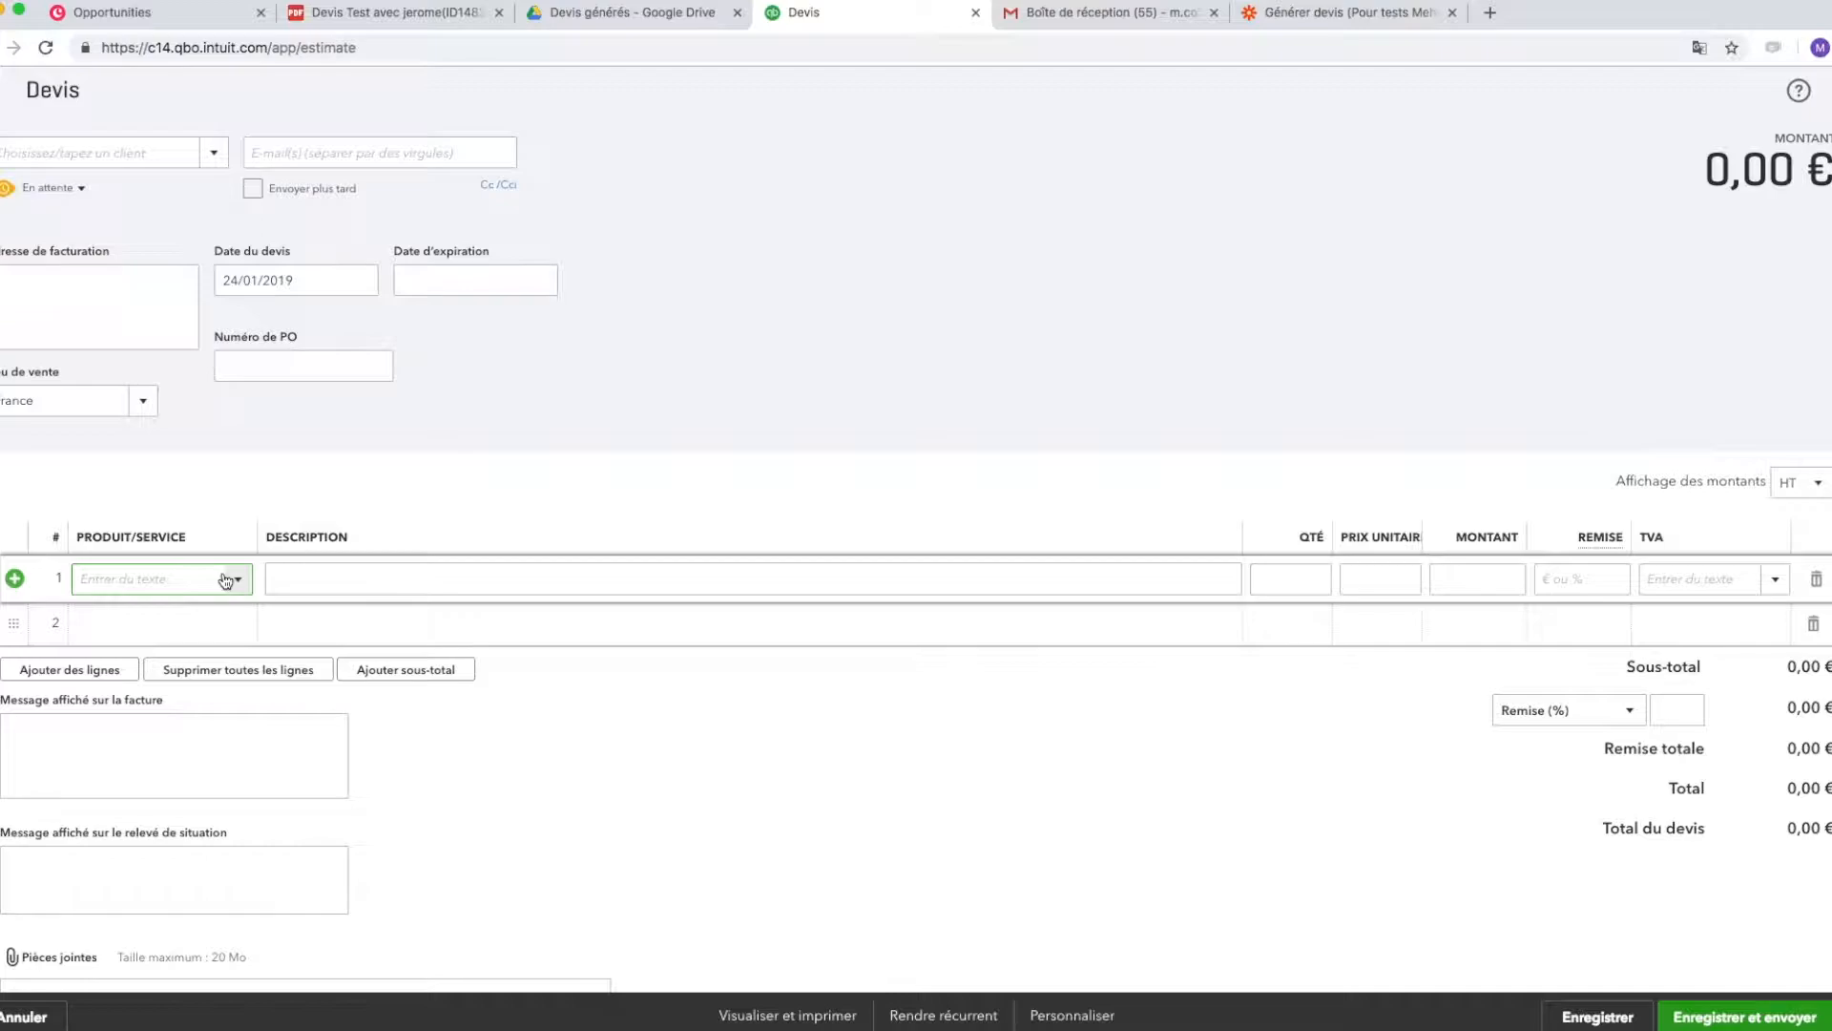
{"action": "left_click", "coordinate": [225, 582]}
{"action": "left_click", "coordinate": [206, 668]}
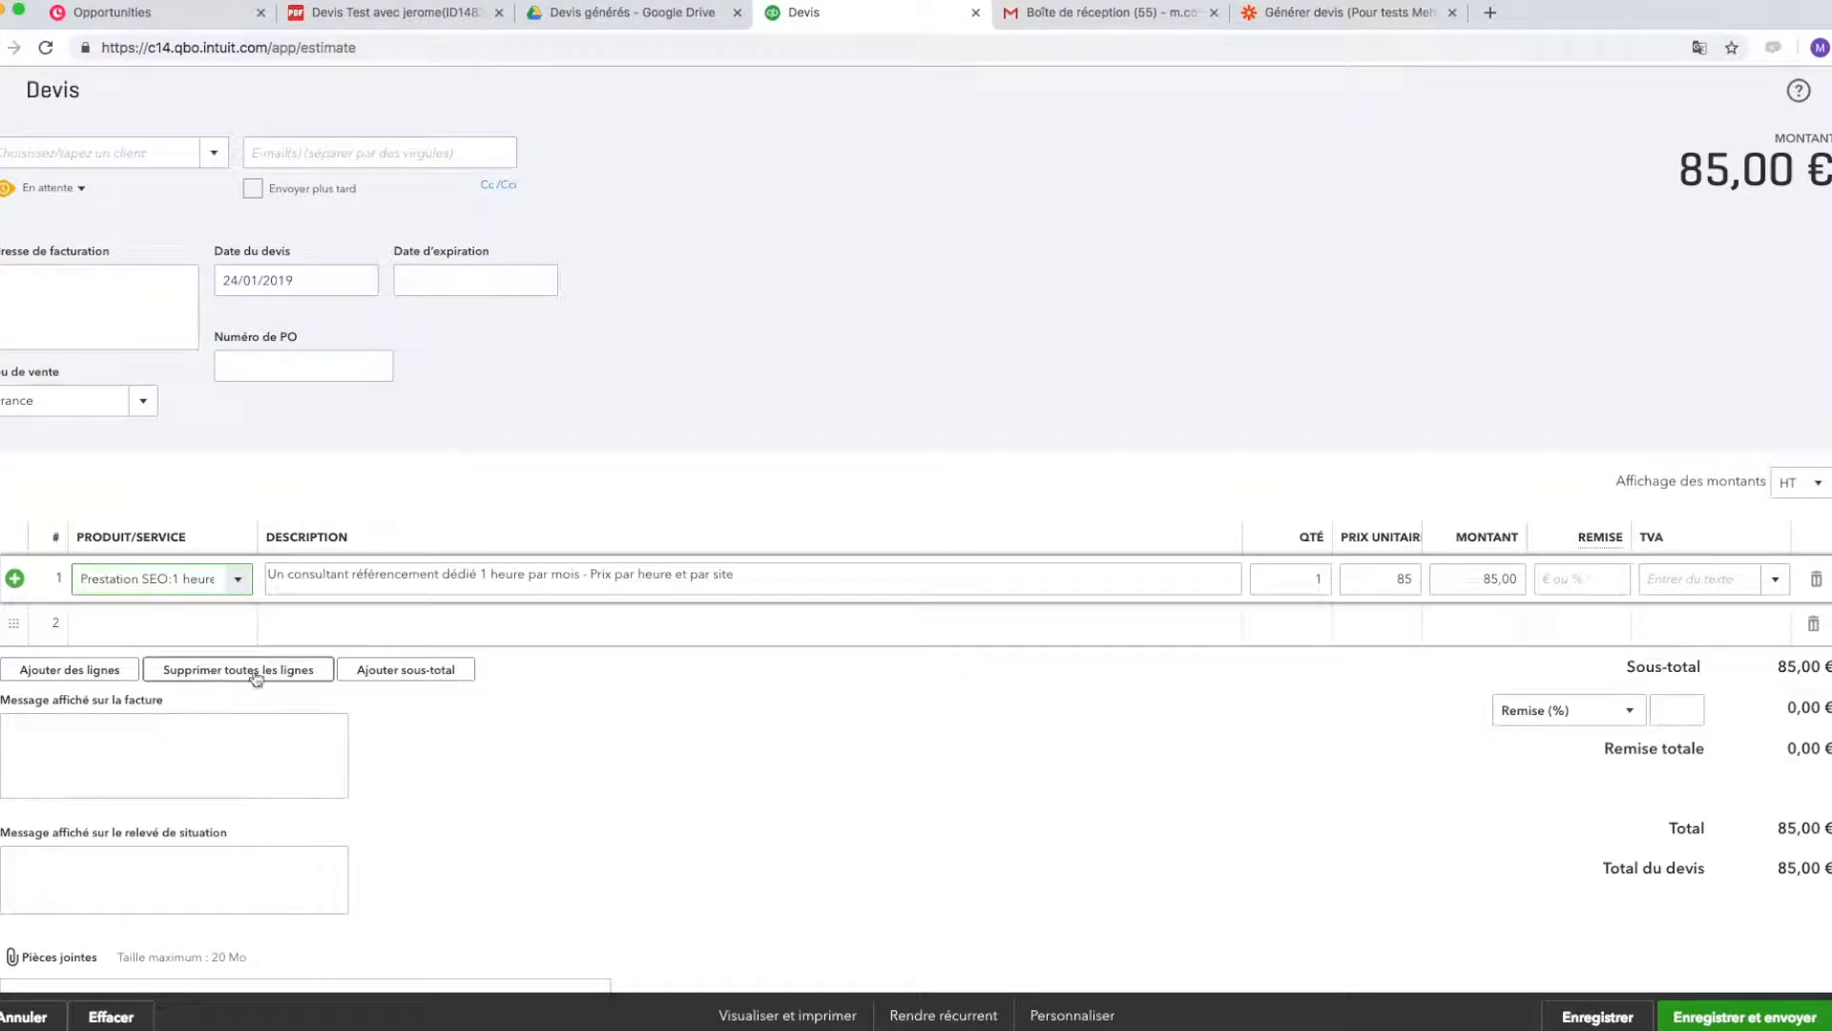
{"action": "left_click", "coordinate": [599, 764]}
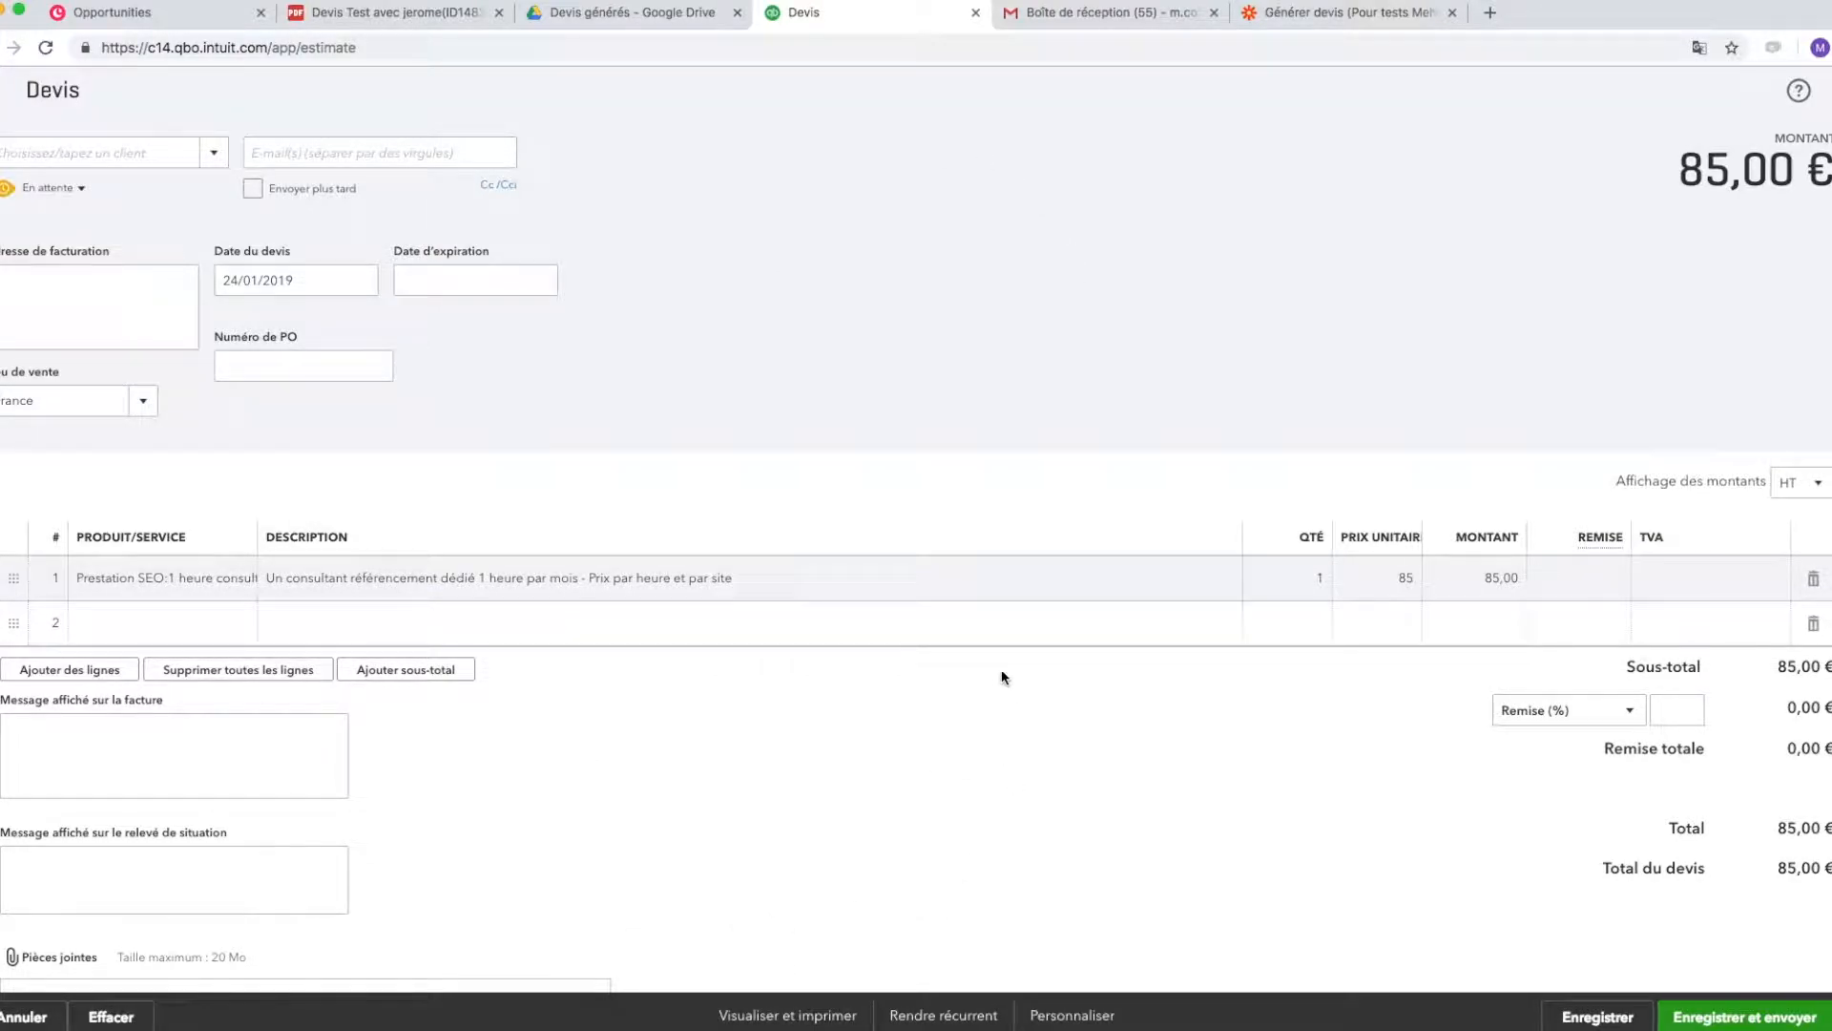
- Switch to Gmail and start a new message, ready for writing its body
{"action": "left_click", "coordinate": [1107, 13]}
{"action": "left_click", "coordinate": [85, 170]}
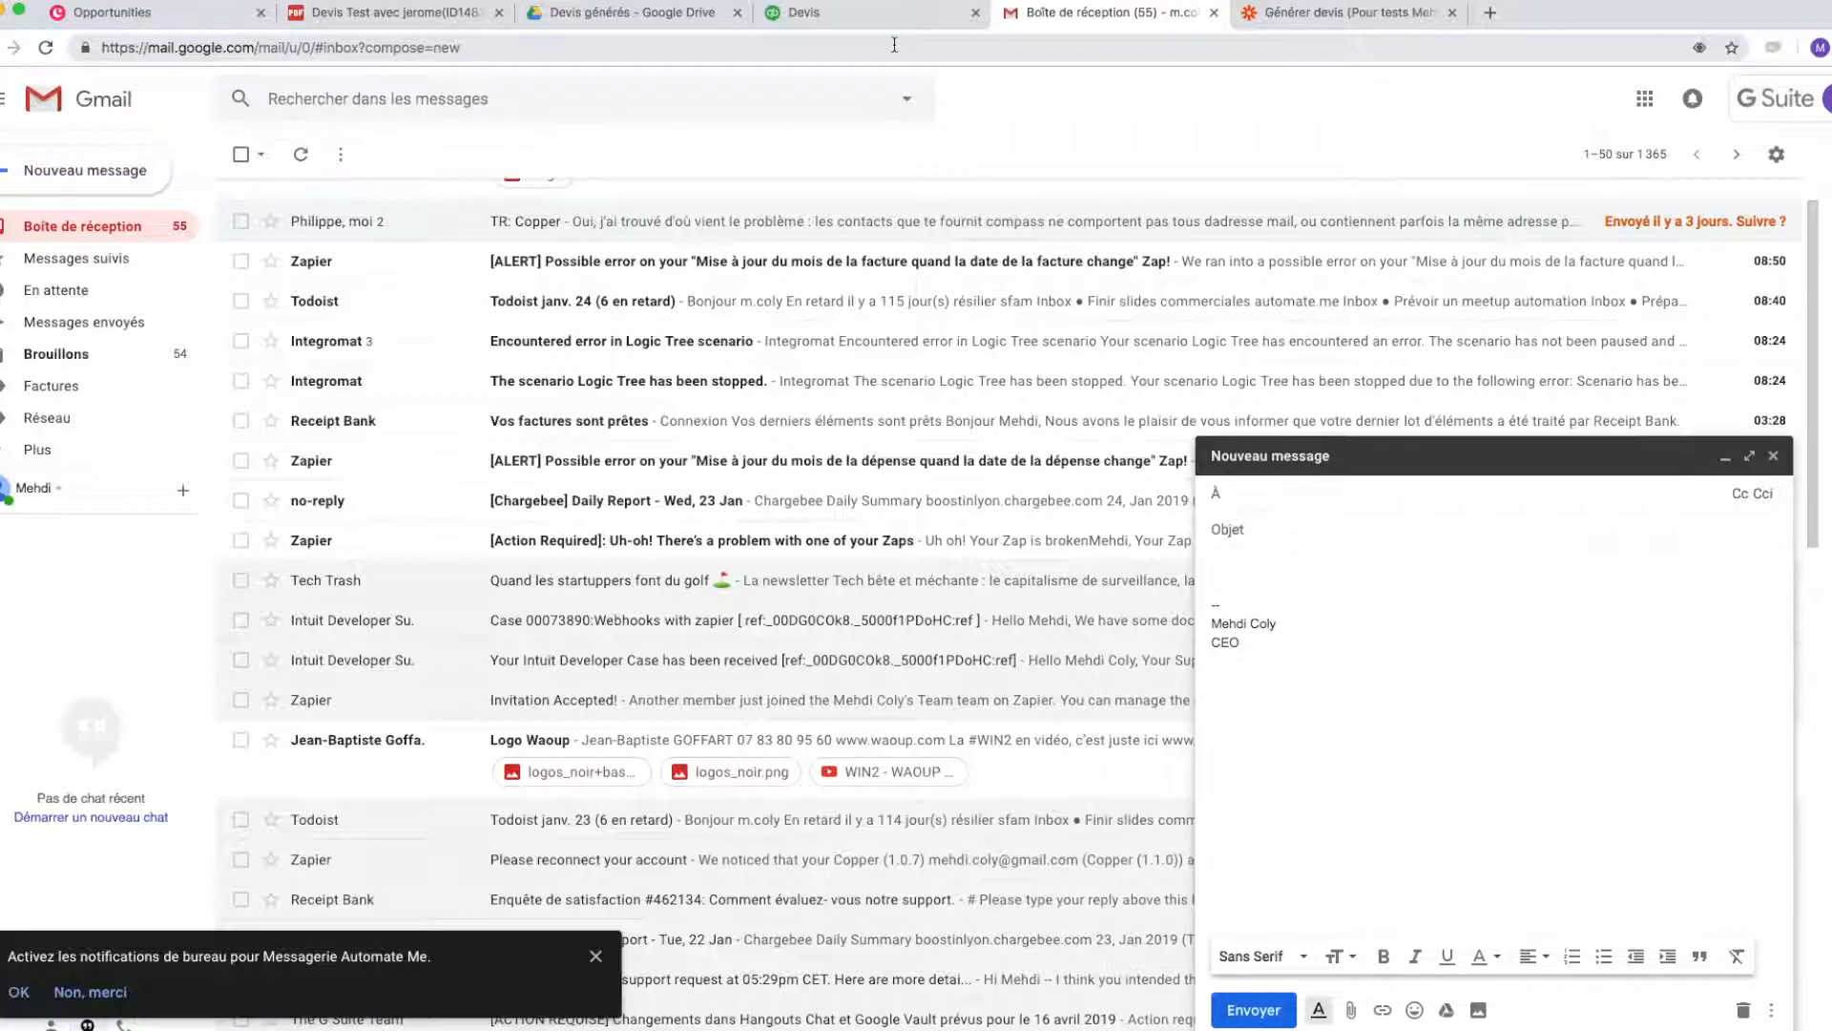
{"action": "left_click", "coordinate": [1243, 583]}
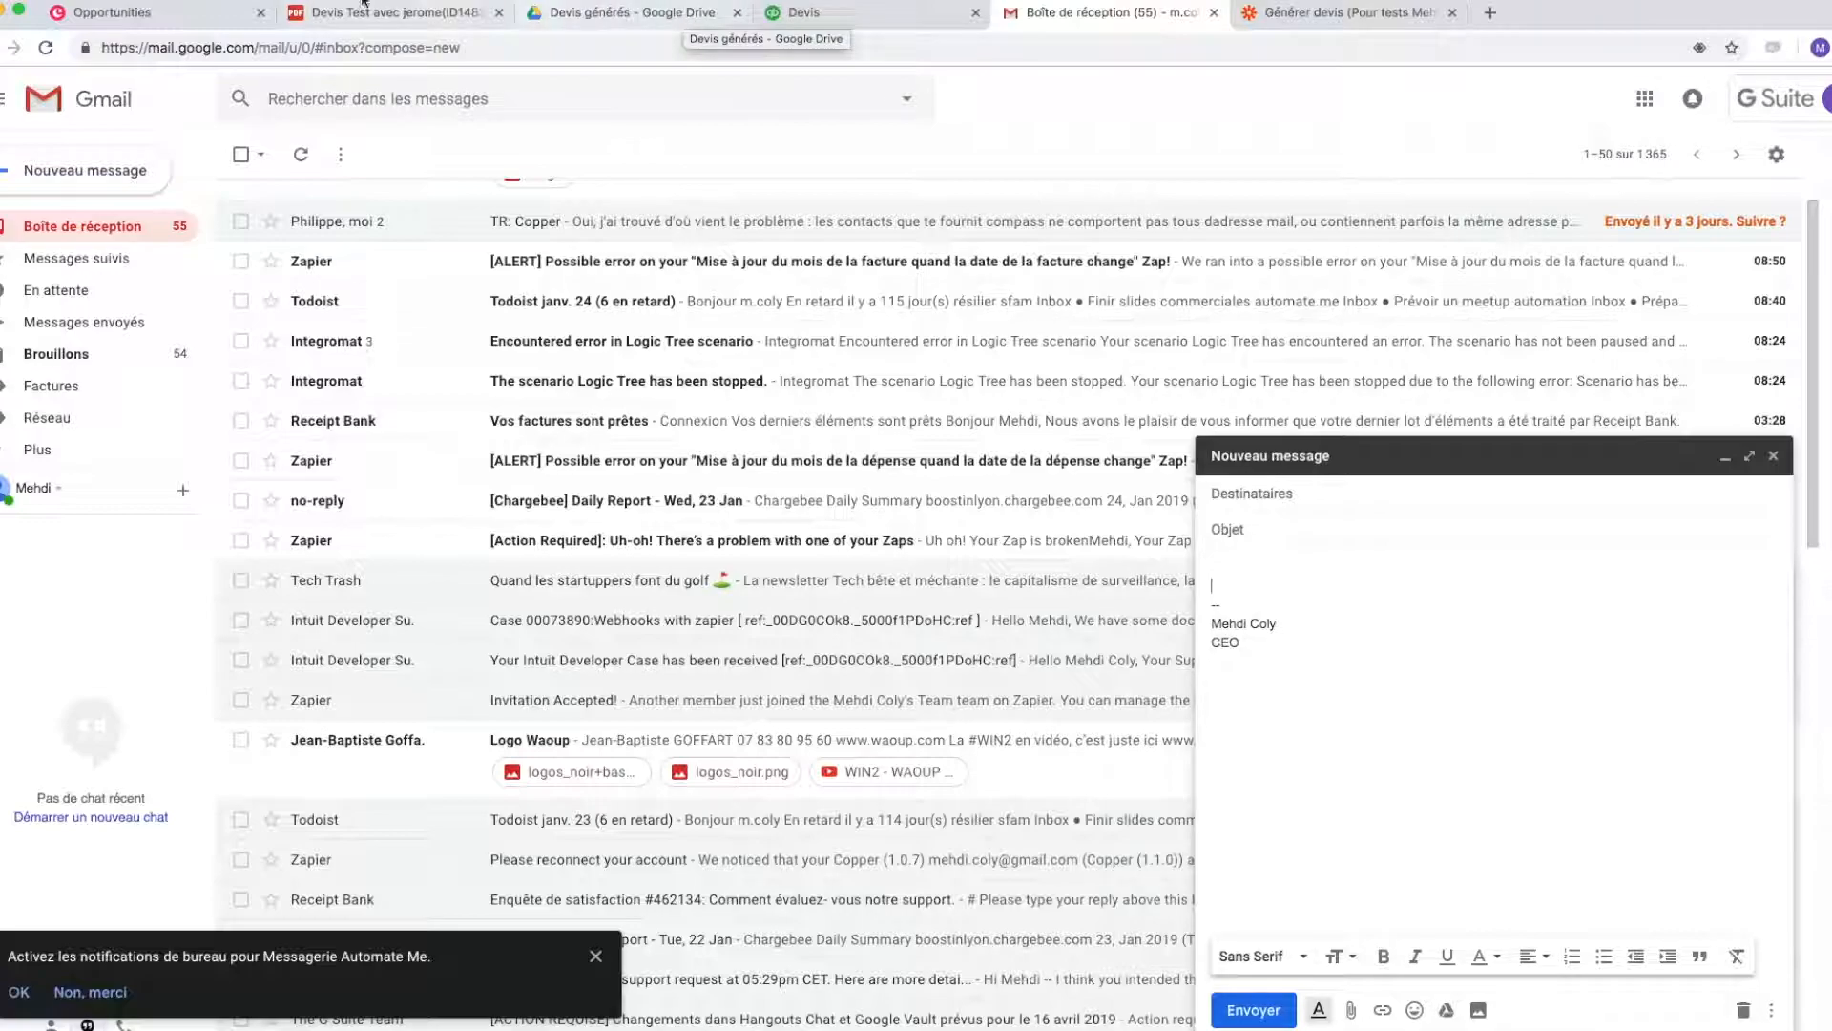
- Return to the Copper opportunities pipeline and close the opportunity's details
{"action": "left_click", "coordinate": [177, 23]}
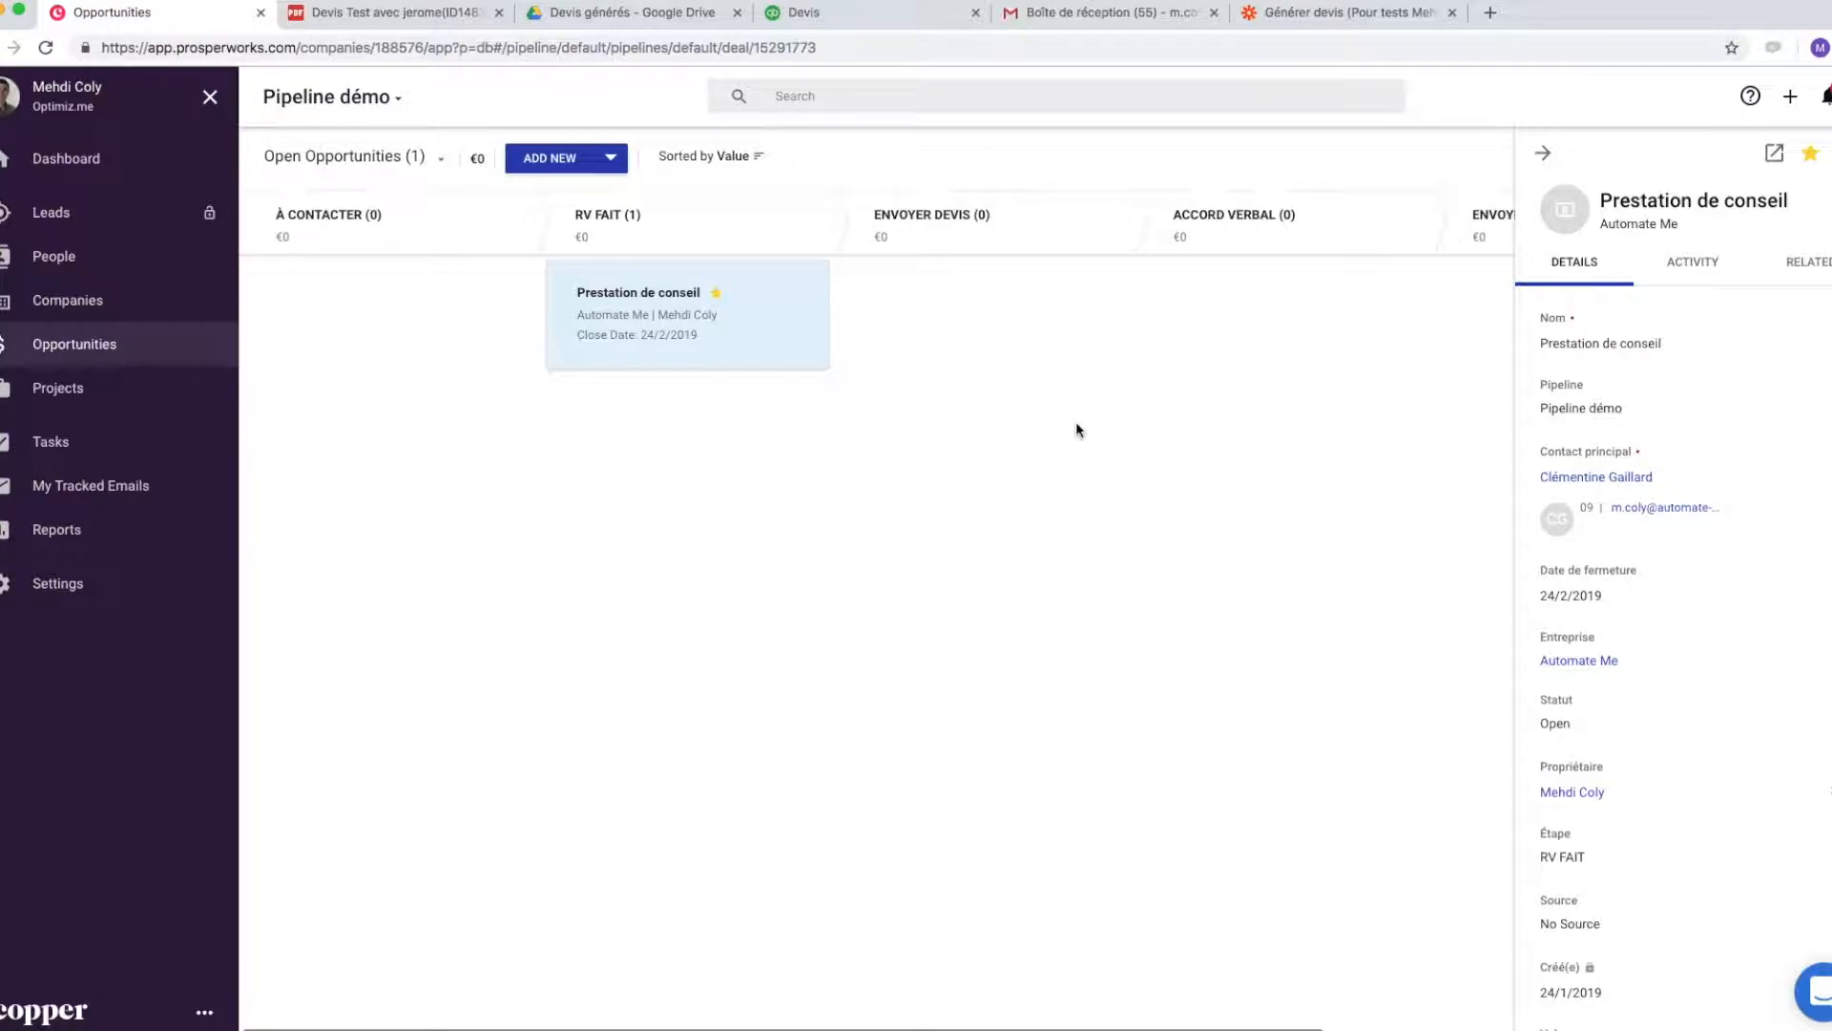
{"action": "left_click", "coordinate": [1543, 153]}
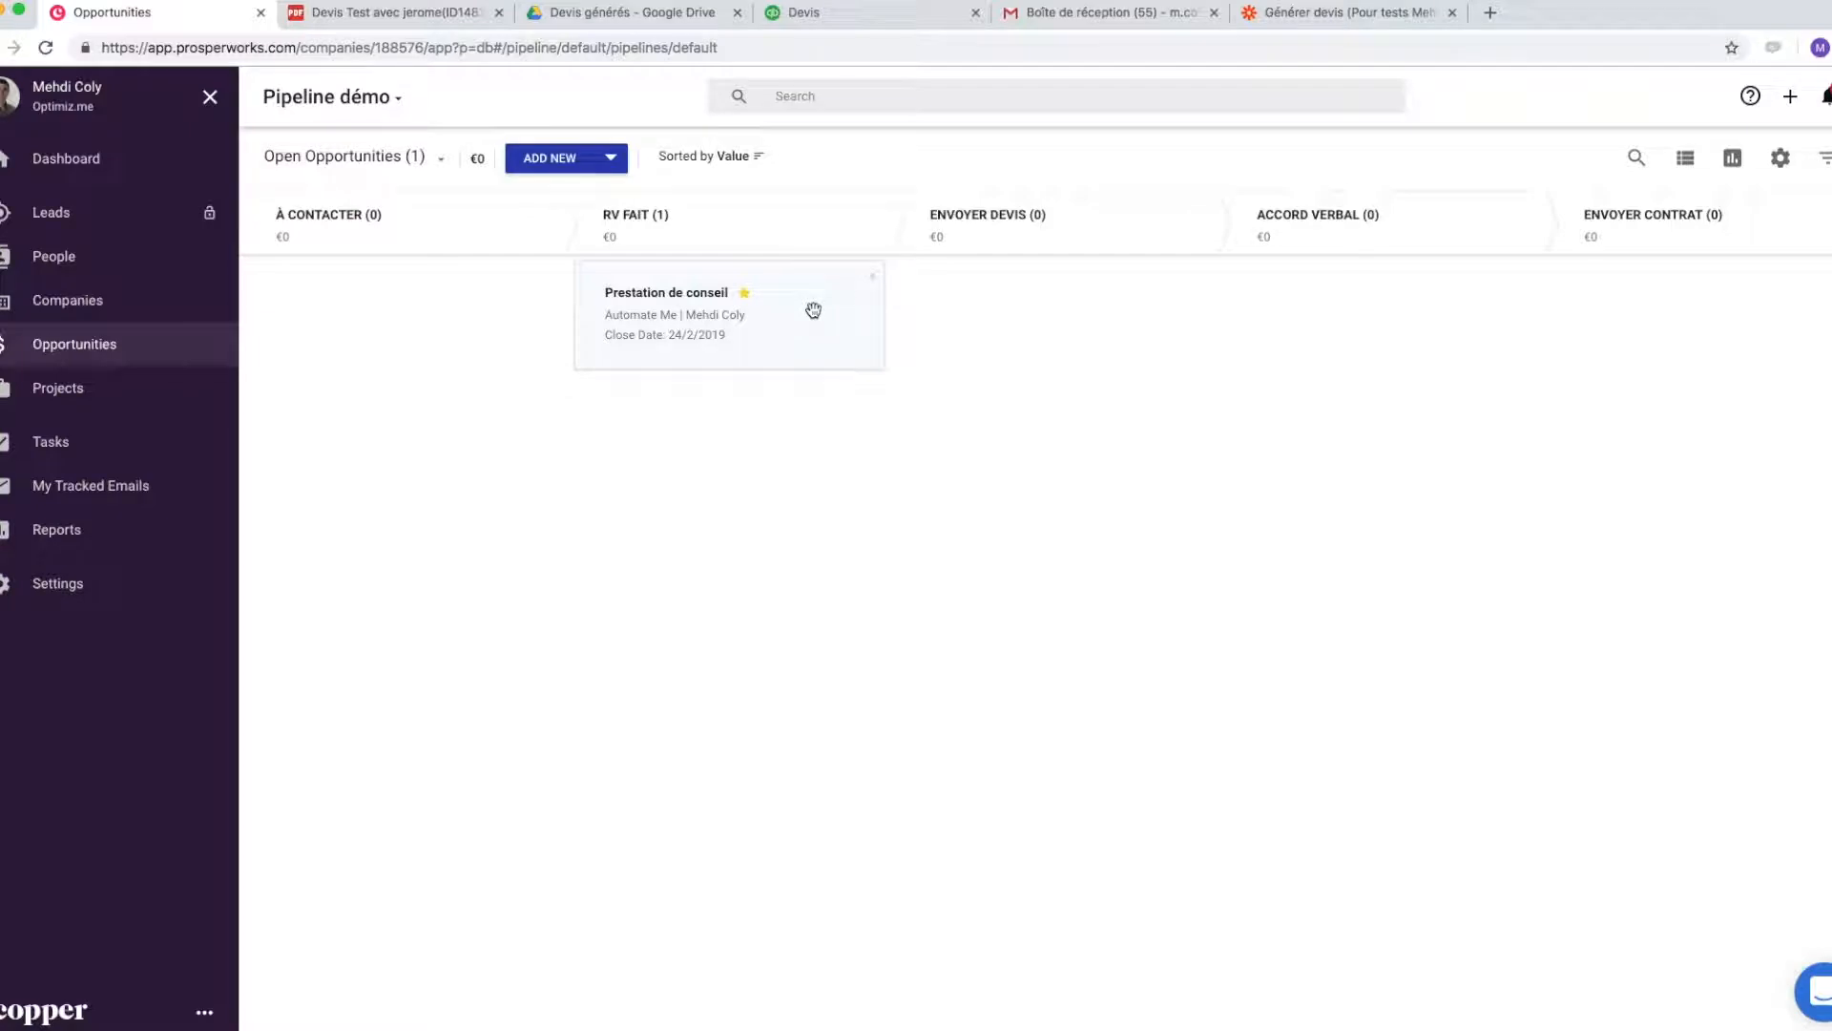
- Try moving the Prestation de conseil opportunity towards ENVOYER DEVIS and put it back in RV FAIT
{"action": "left_click_drag", "start_coordinate": [793, 299], "coordinate": [1086, 303]}
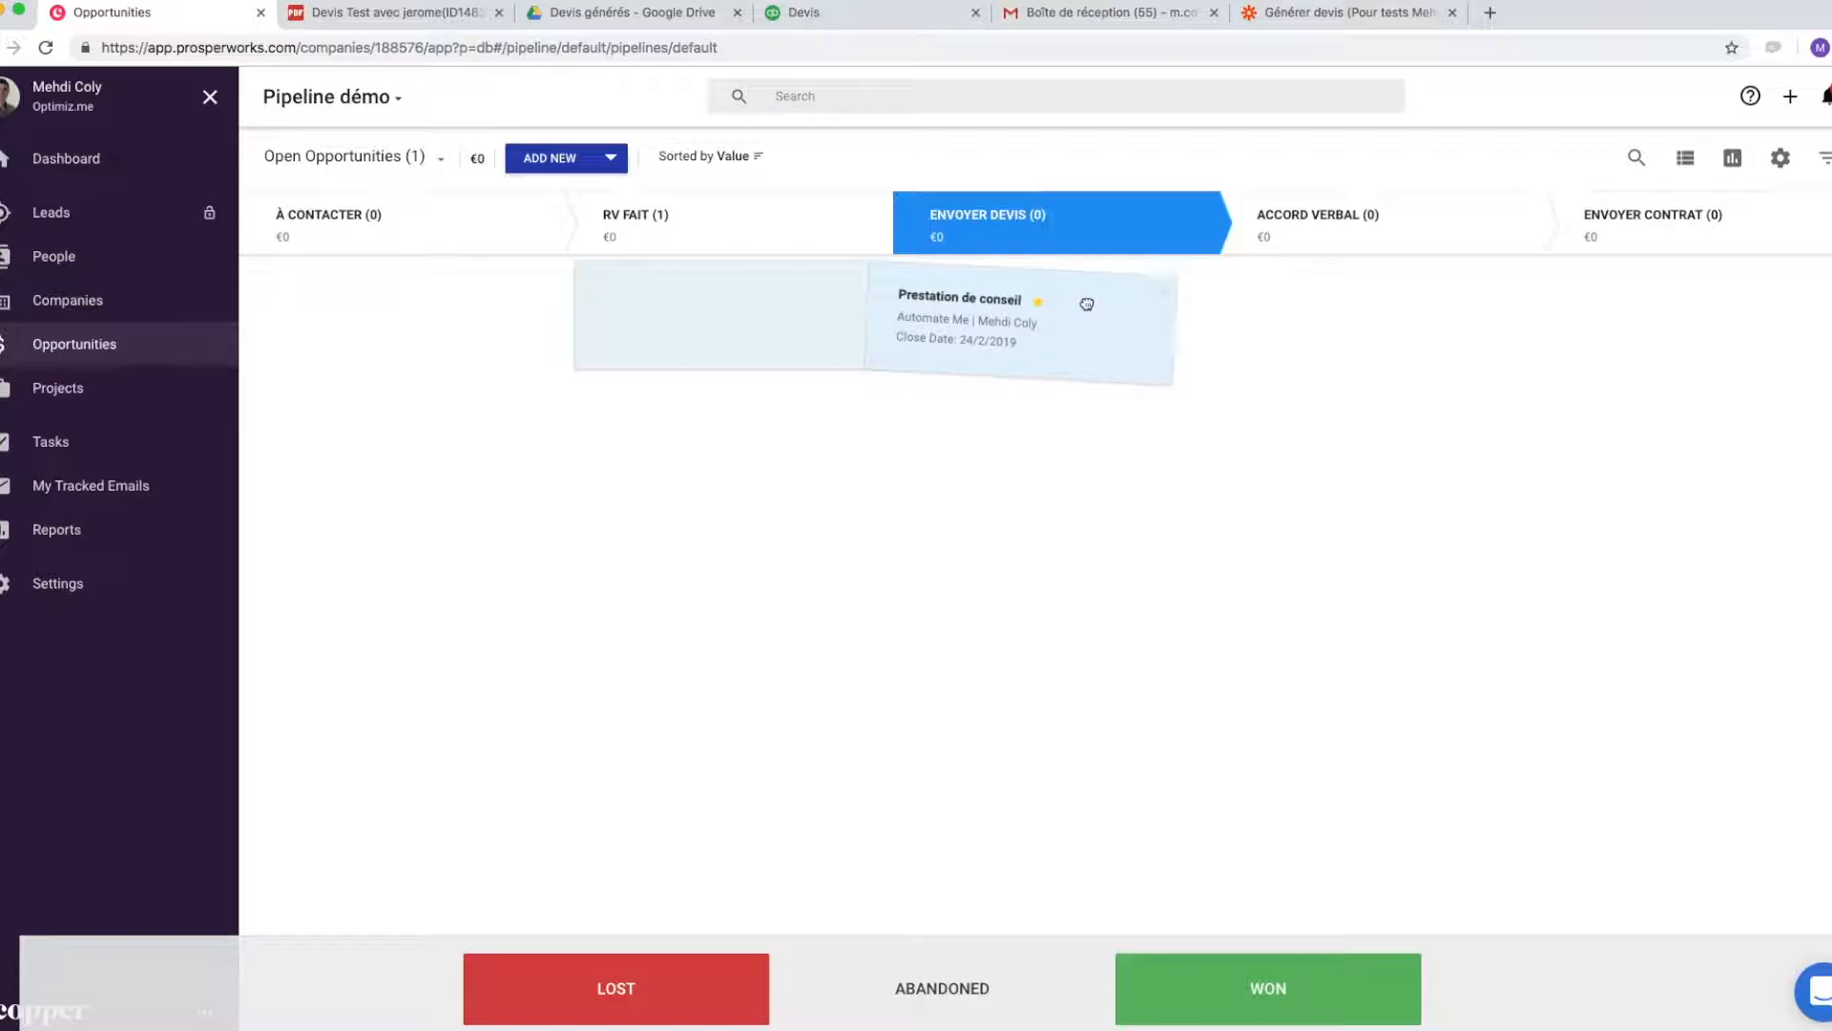
{"action": "left_click_drag", "start_coordinate": [1087, 304], "coordinate": [769, 290]}
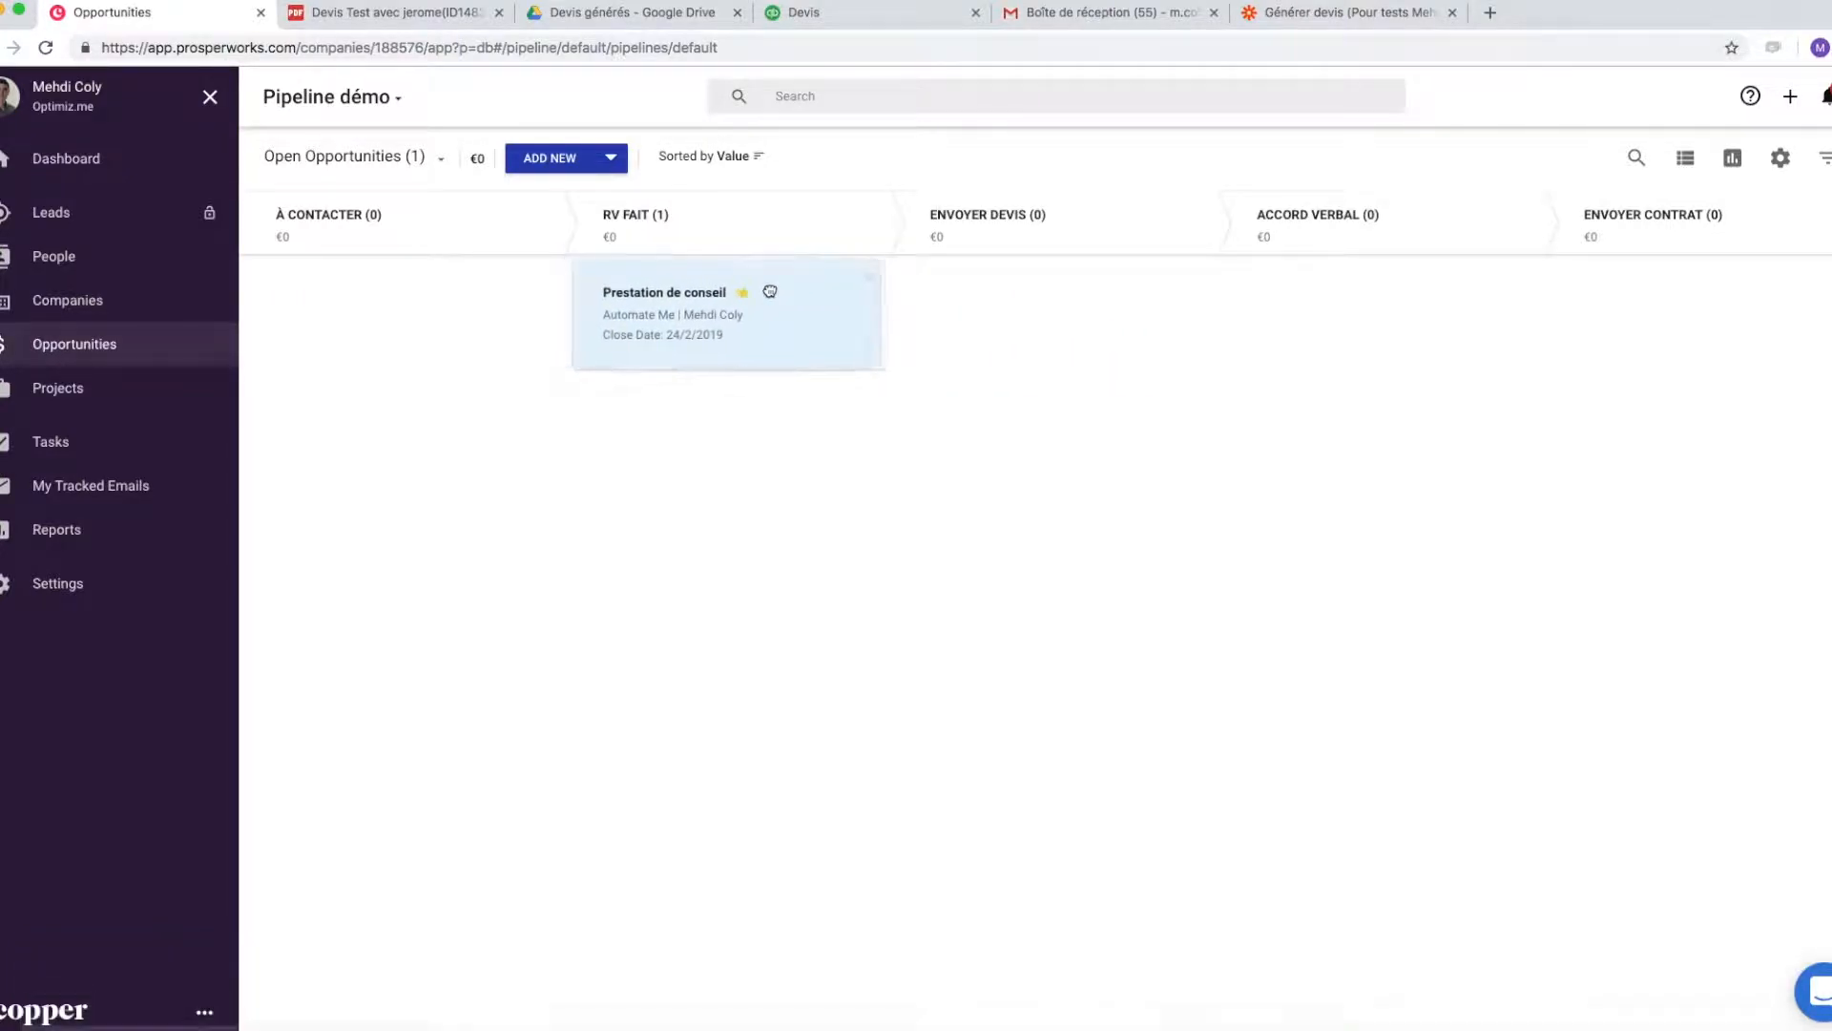
- Open the Prestation de conseil opportunity's details and enable Audit d'ergonomie
{"action": "left_click", "coordinate": [823, 324]}
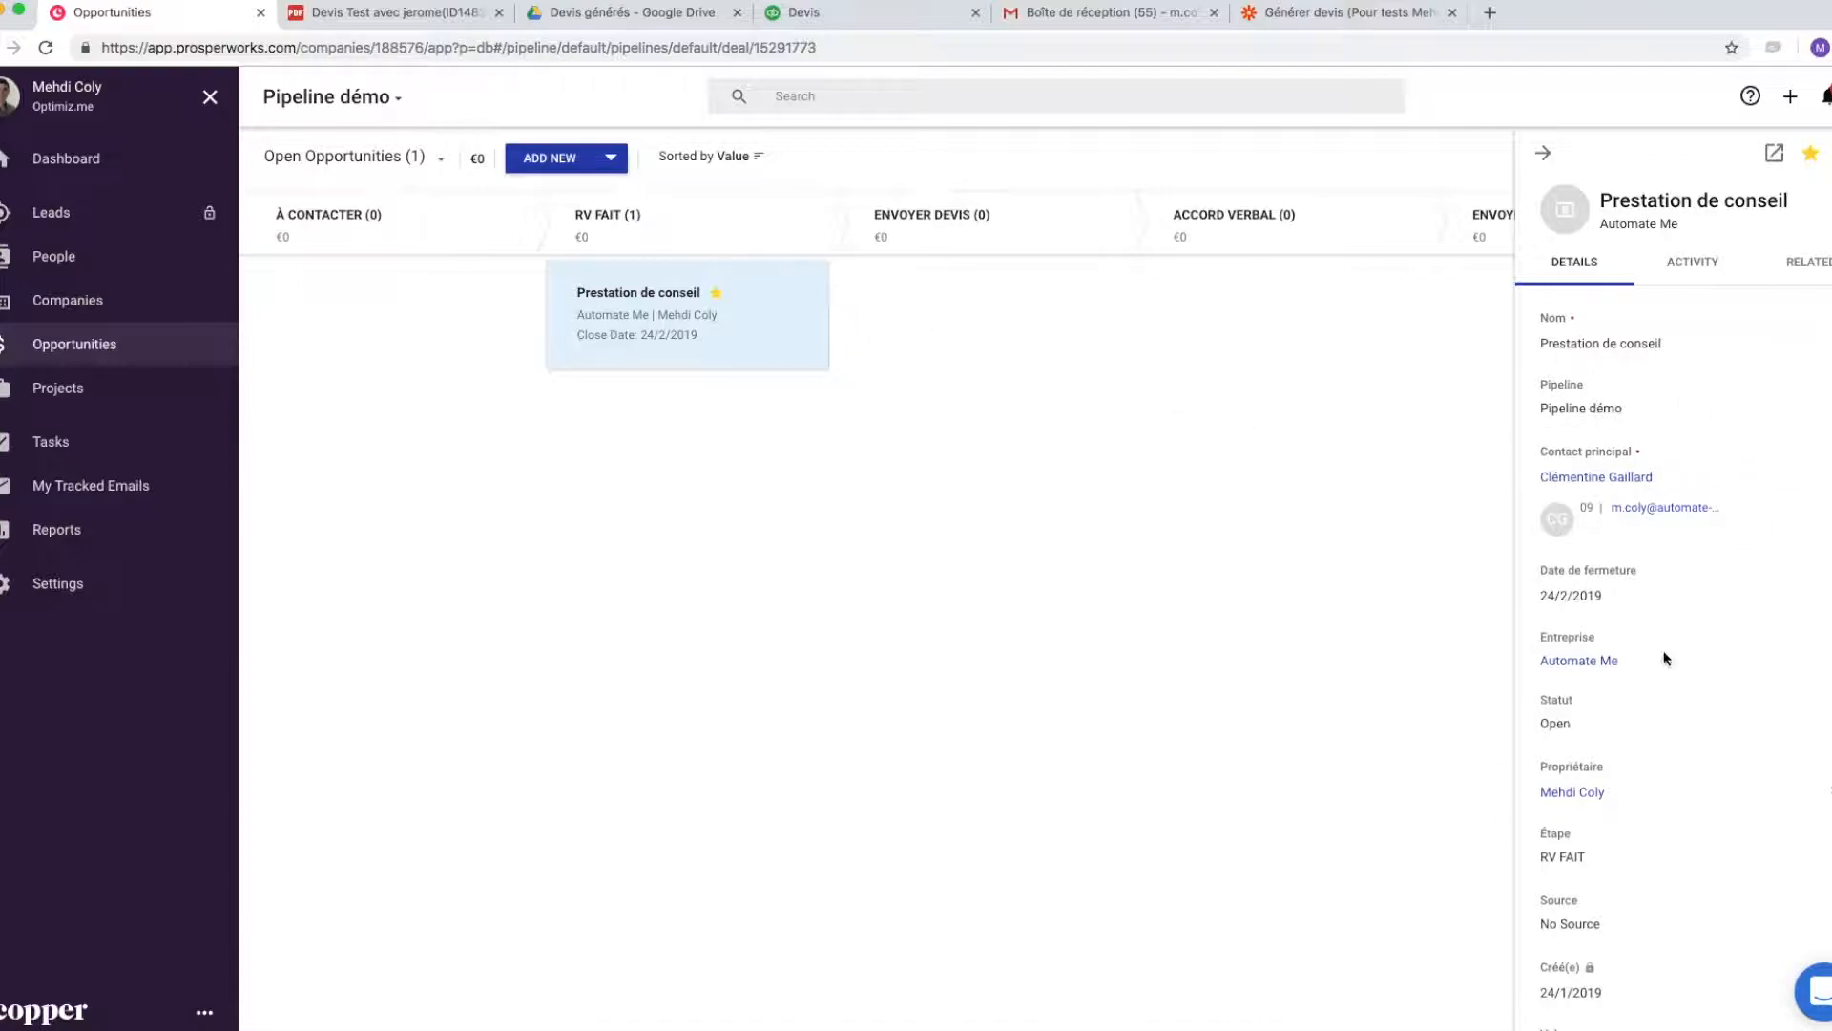
{"action": "scroll", "coordinate": [1668, 534], "scroll_direction": "down", "scroll_amount": 1}
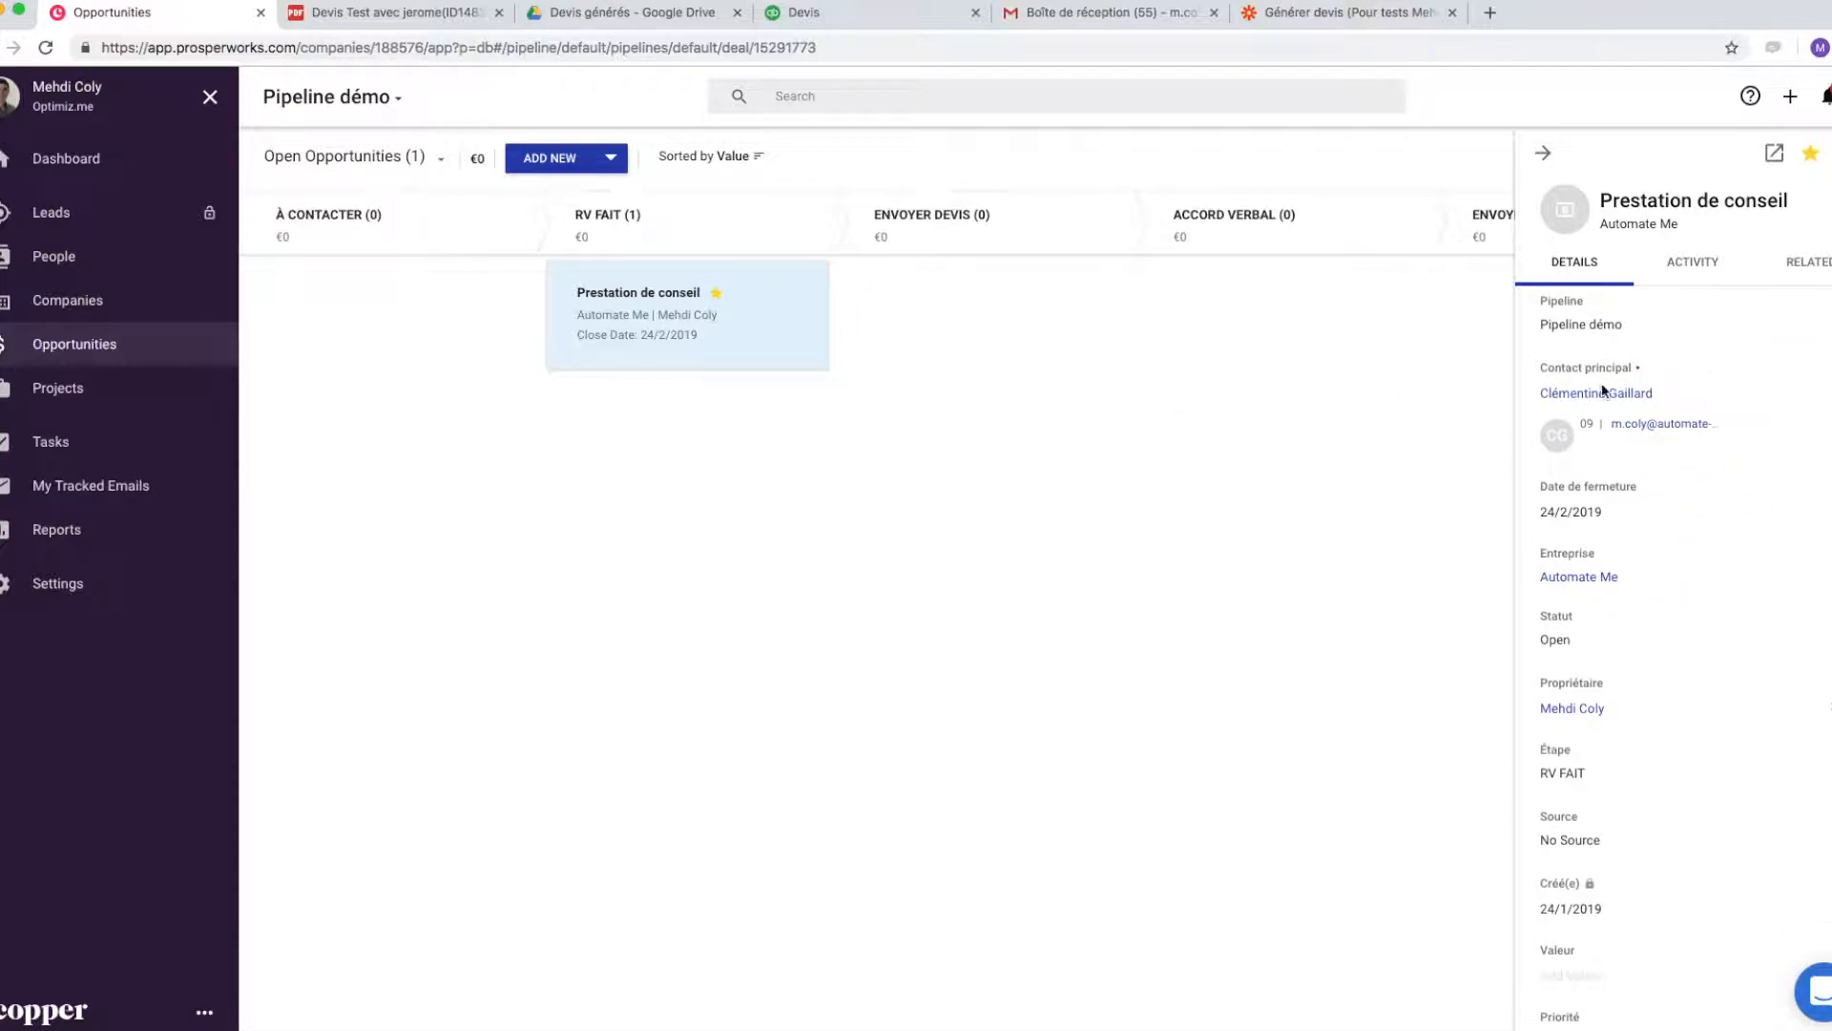
{"action": "scroll", "coordinate": [1703, 620], "scroll_direction": "down", "scroll_amount": 1}
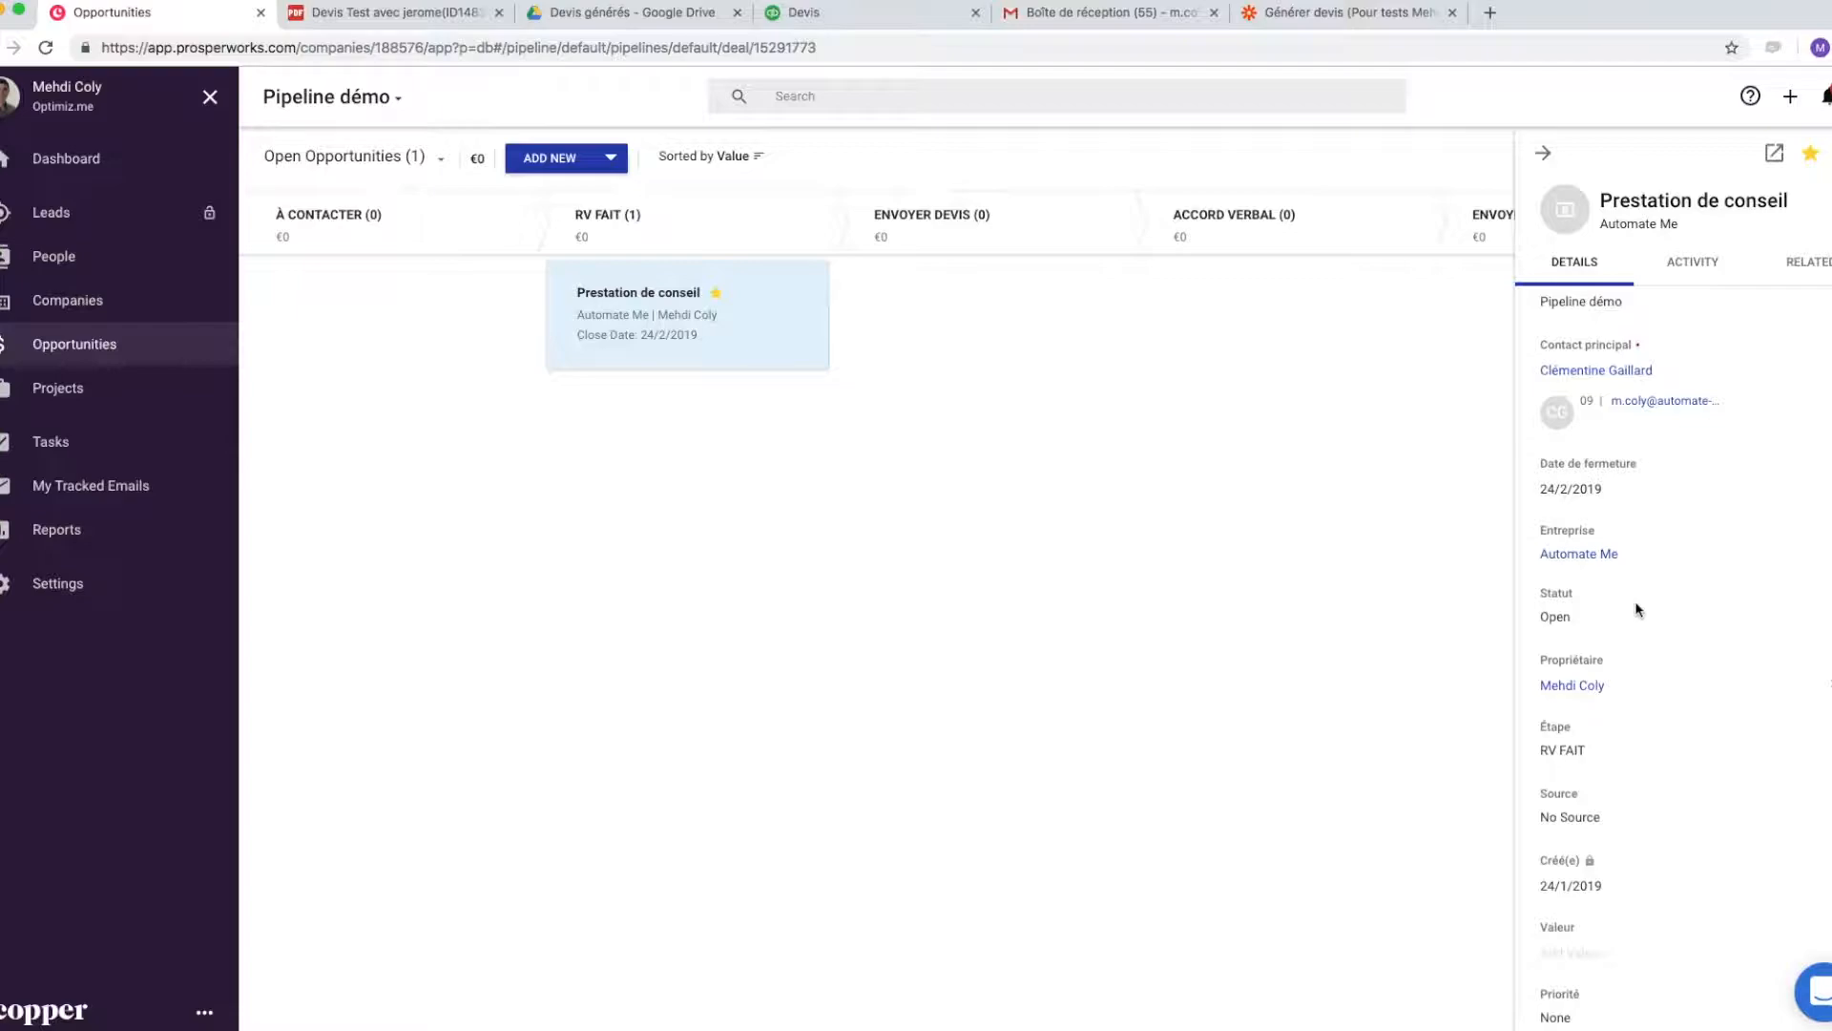
{"action": "scroll", "coordinate": [1637, 609], "scroll_direction": "down", "scroll_amount": 5}
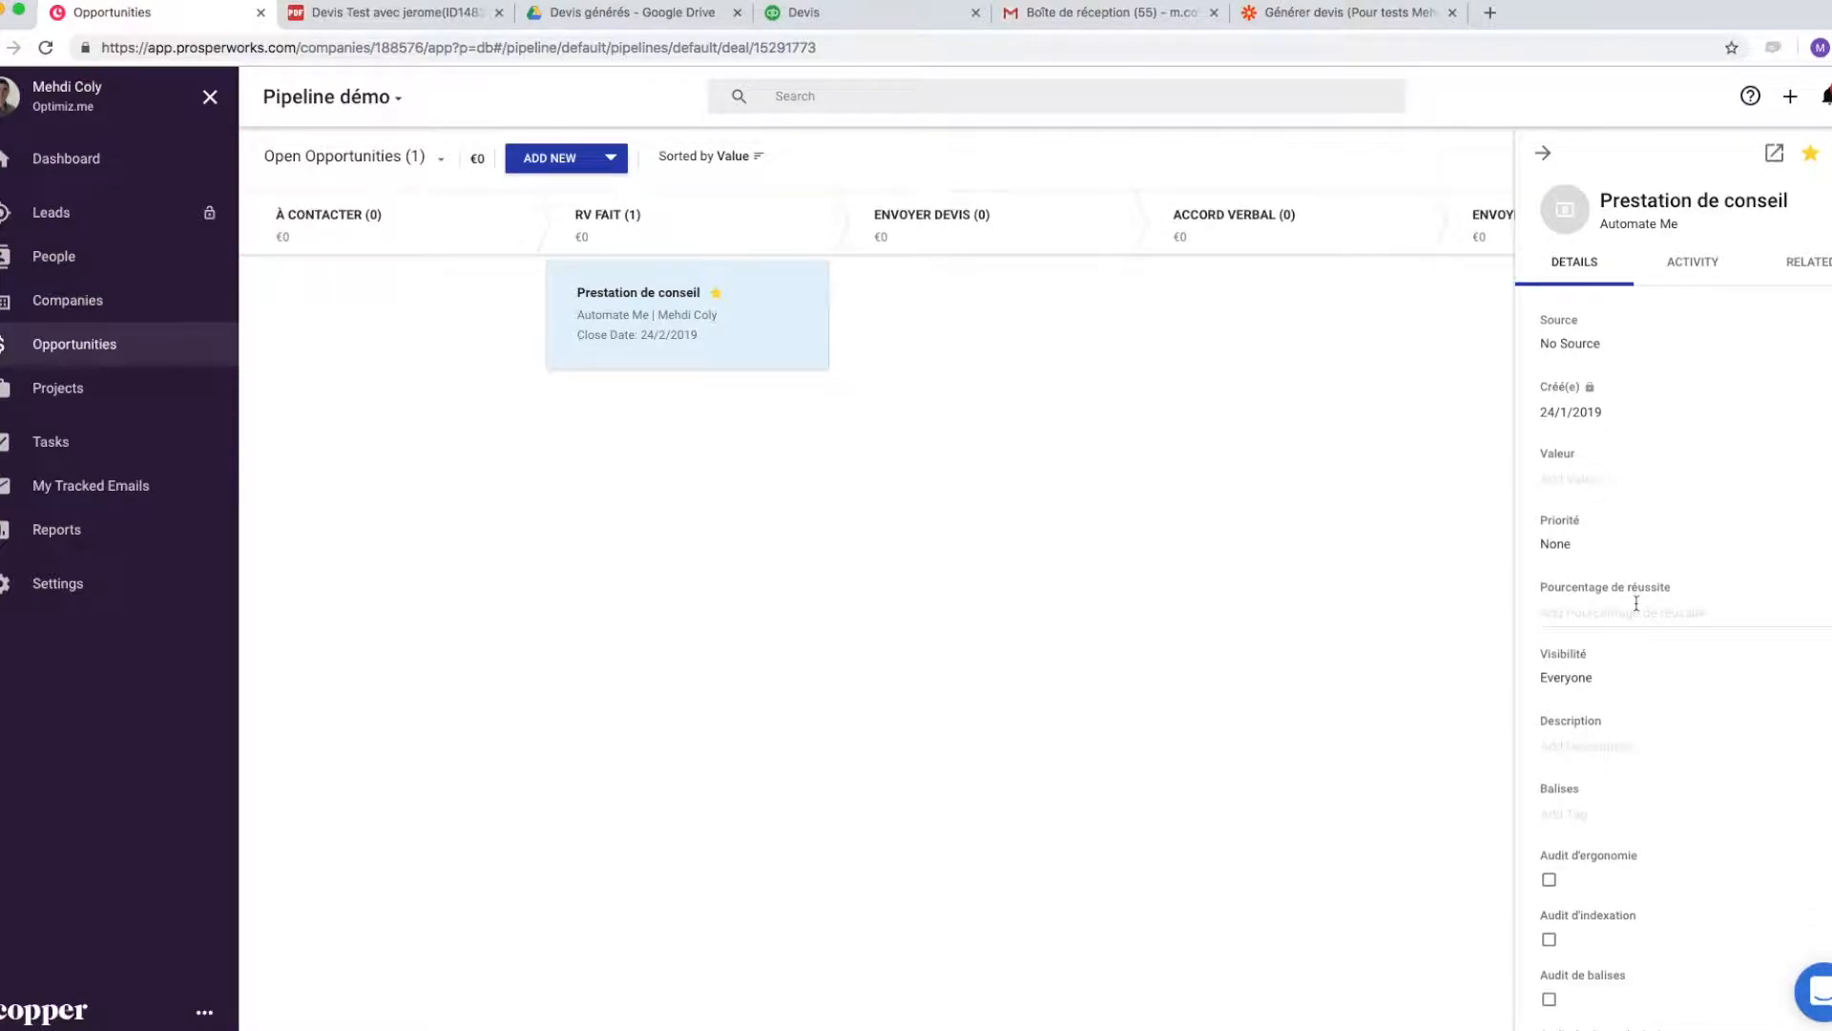
{"action": "scroll", "coordinate": [1637, 603], "scroll_direction": "down", "scroll_amount": 5}
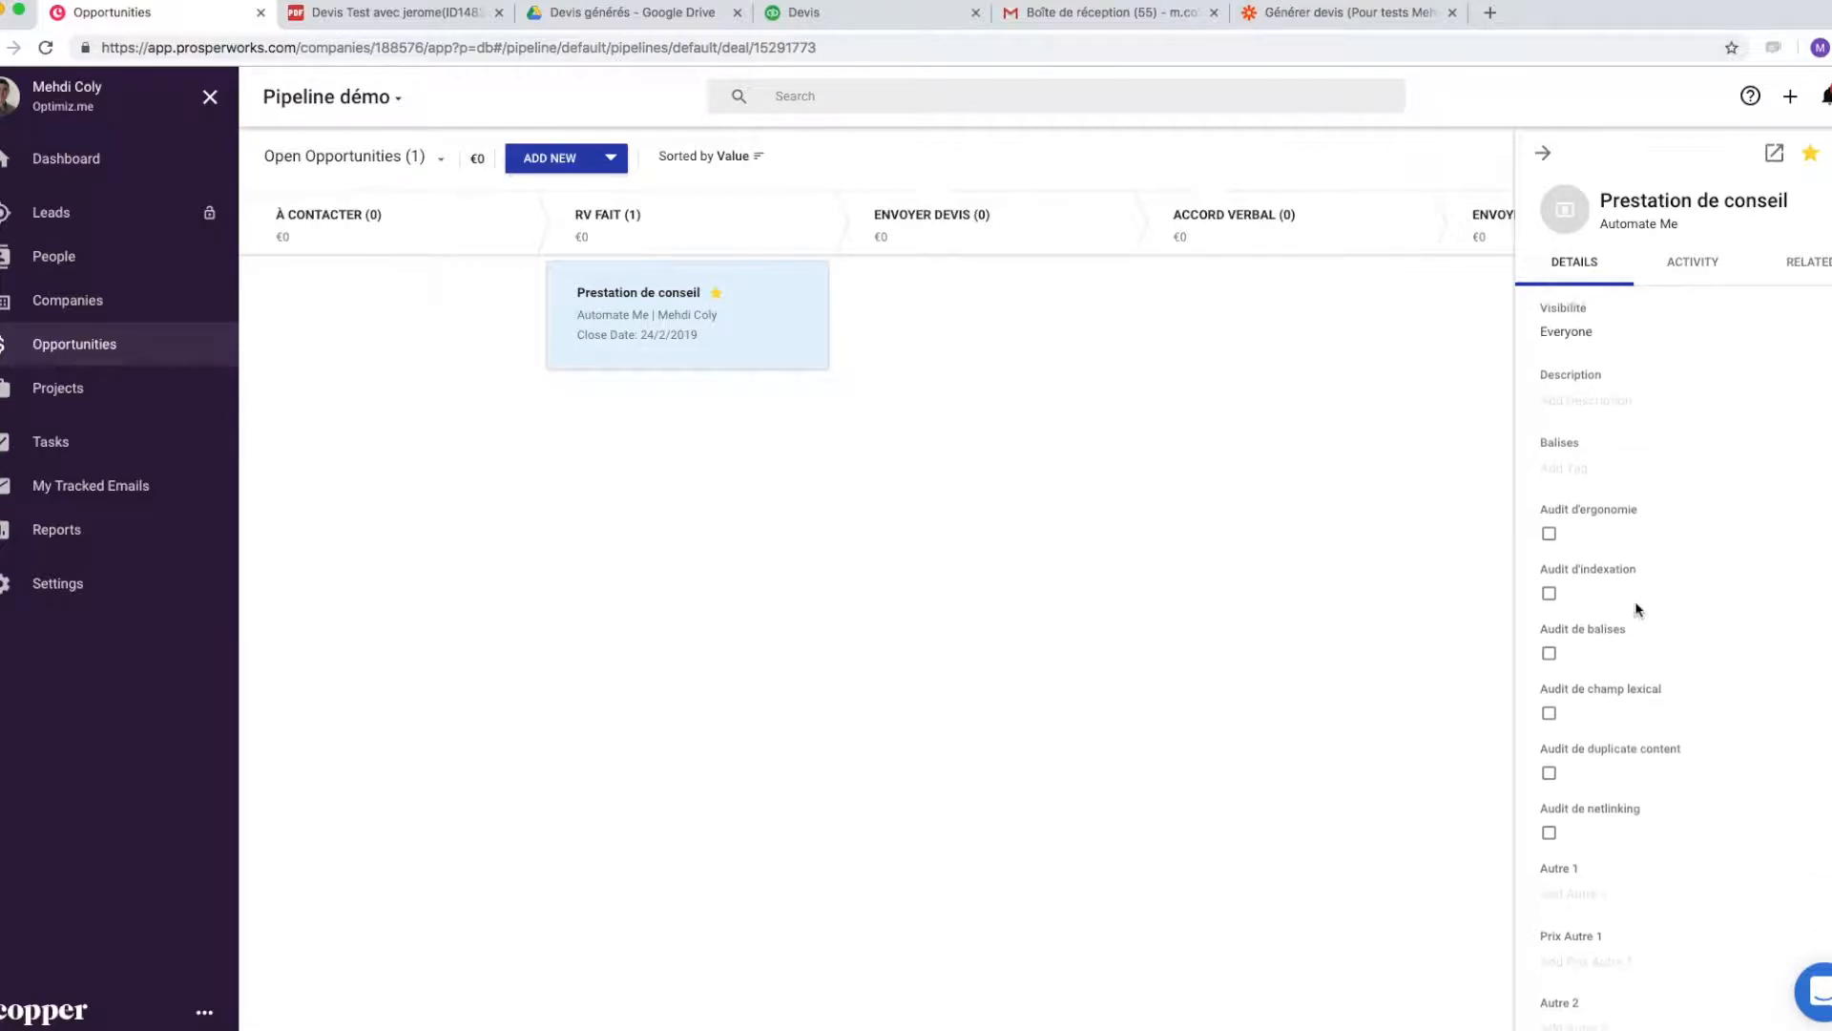
{"action": "left_click", "coordinate": [1548, 433]}
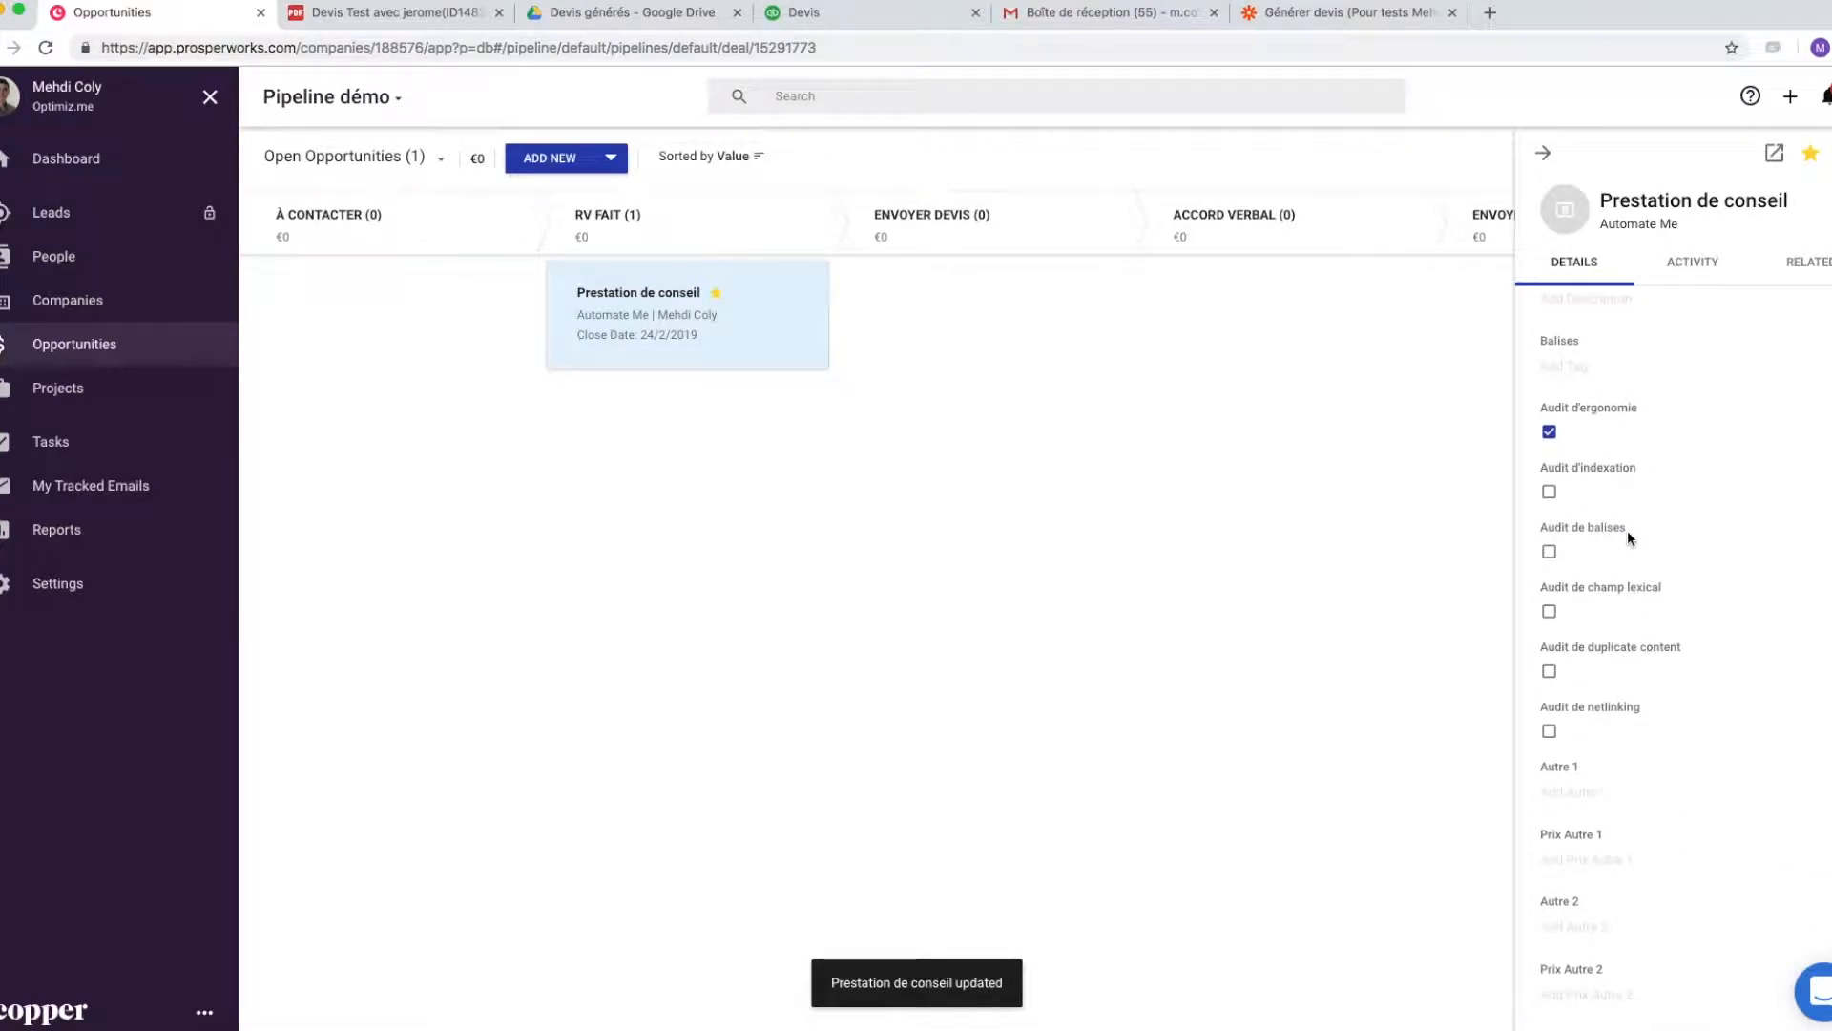
- Set Backlinks (Pack de 10) to 1 and Choix de mots-clés to Choix de 100 mots clés for the opportunity
{"action": "scroll", "coordinate": [1628, 532], "scroll_direction": "down", "scroll_amount": 1}
{"action": "scroll", "coordinate": [1628, 534], "scroll_direction": "down", "scroll_amount": 7}
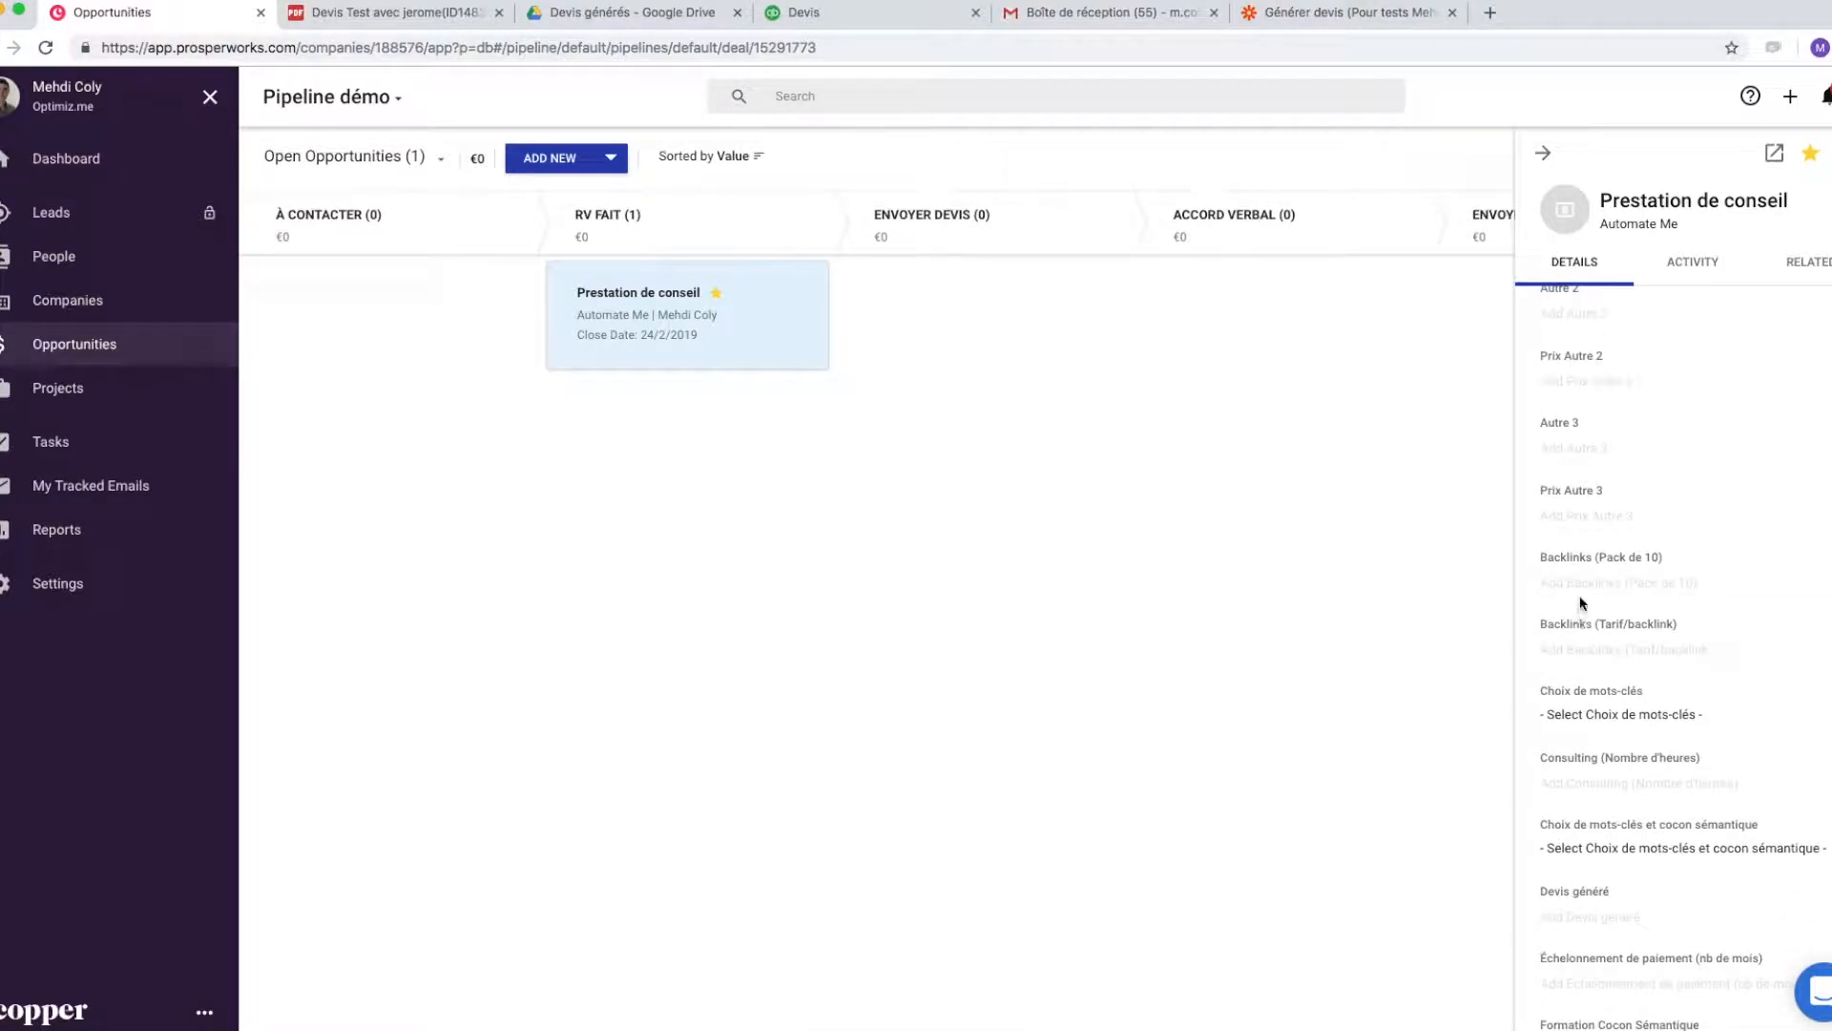
{"action": "left_click", "coordinate": [1581, 591]}
{"action": "type", "text": "1"}
{"action": "scroll", "coordinate": [1623, 593], "scroll_direction": "down", "scroll_amount": 1}
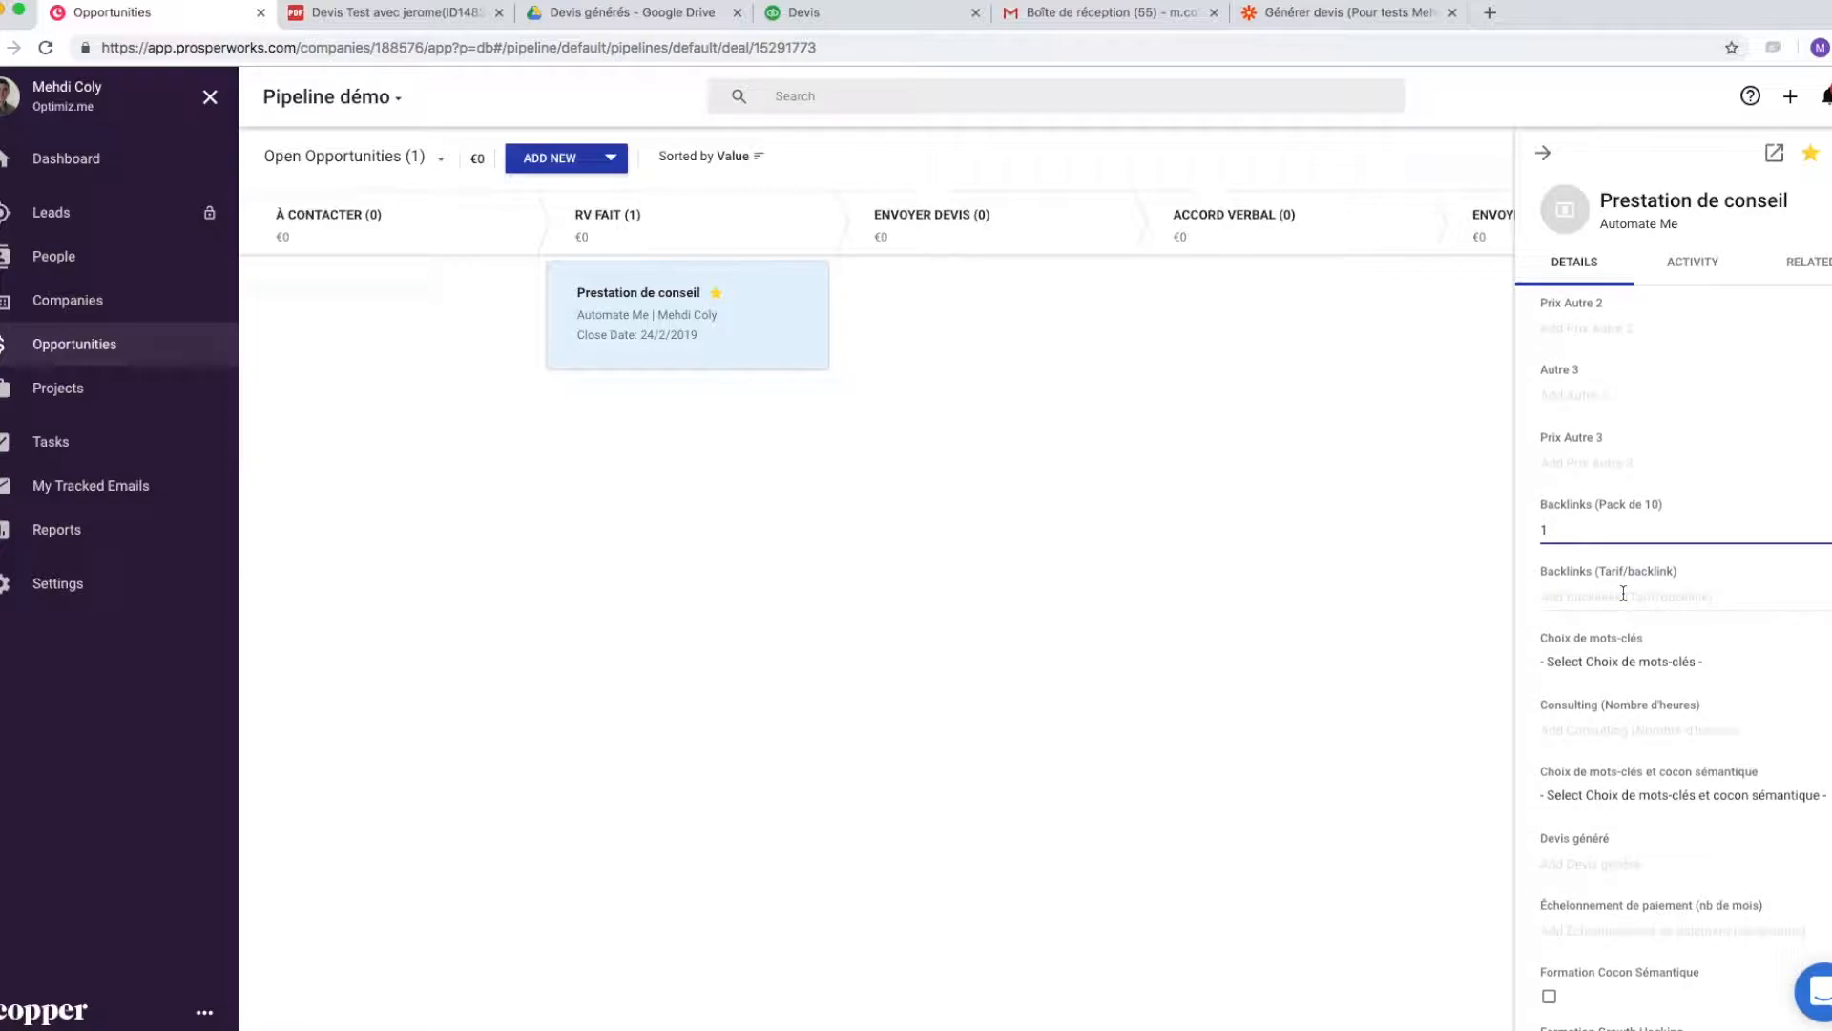
{"action": "scroll", "coordinate": [1623, 594], "scroll_direction": "down", "scroll_amount": 2}
{"action": "left_click", "coordinate": [1603, 540]}
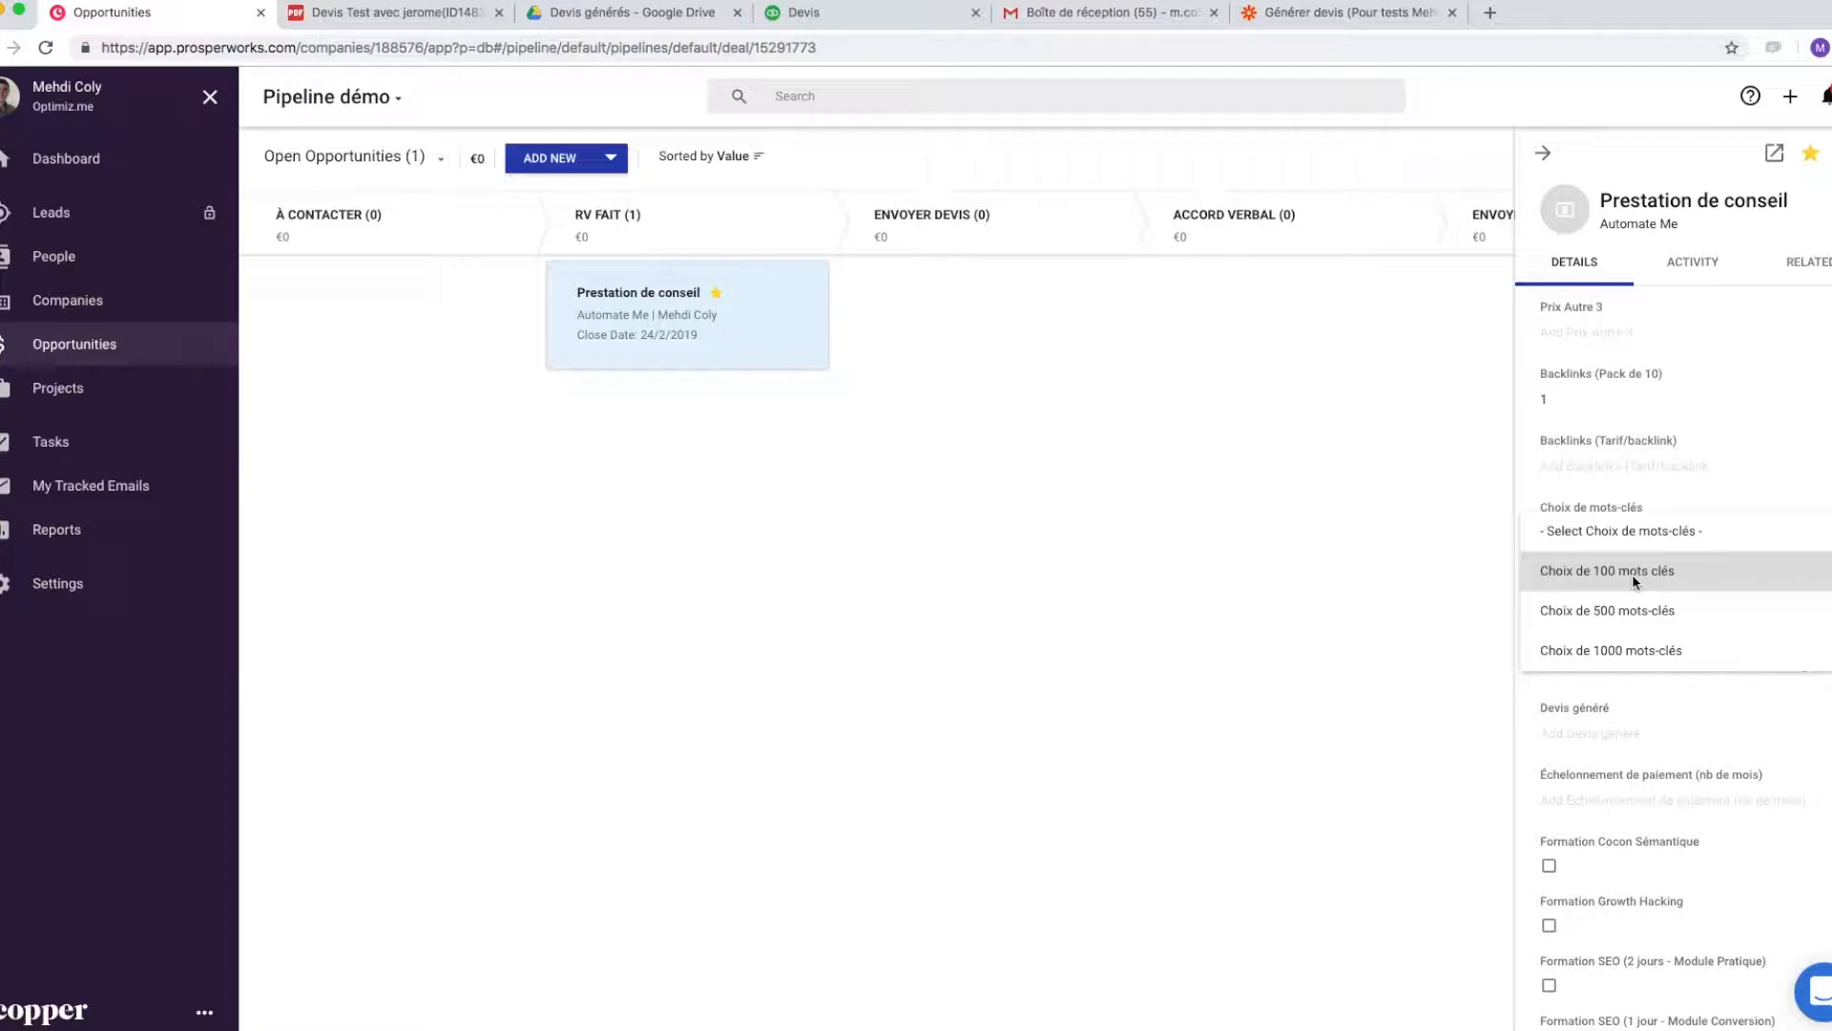
{"action": "left_click", "coordinate": [1632, 575]}
- Set Consulting (Nombre d'heures) to 10 and enable Formation Cocon Sémantique for the opportunity
{"action": "scroll", "coordinate": [1632, 574], "scroll_direction": "down", "scroll_amount": 3}
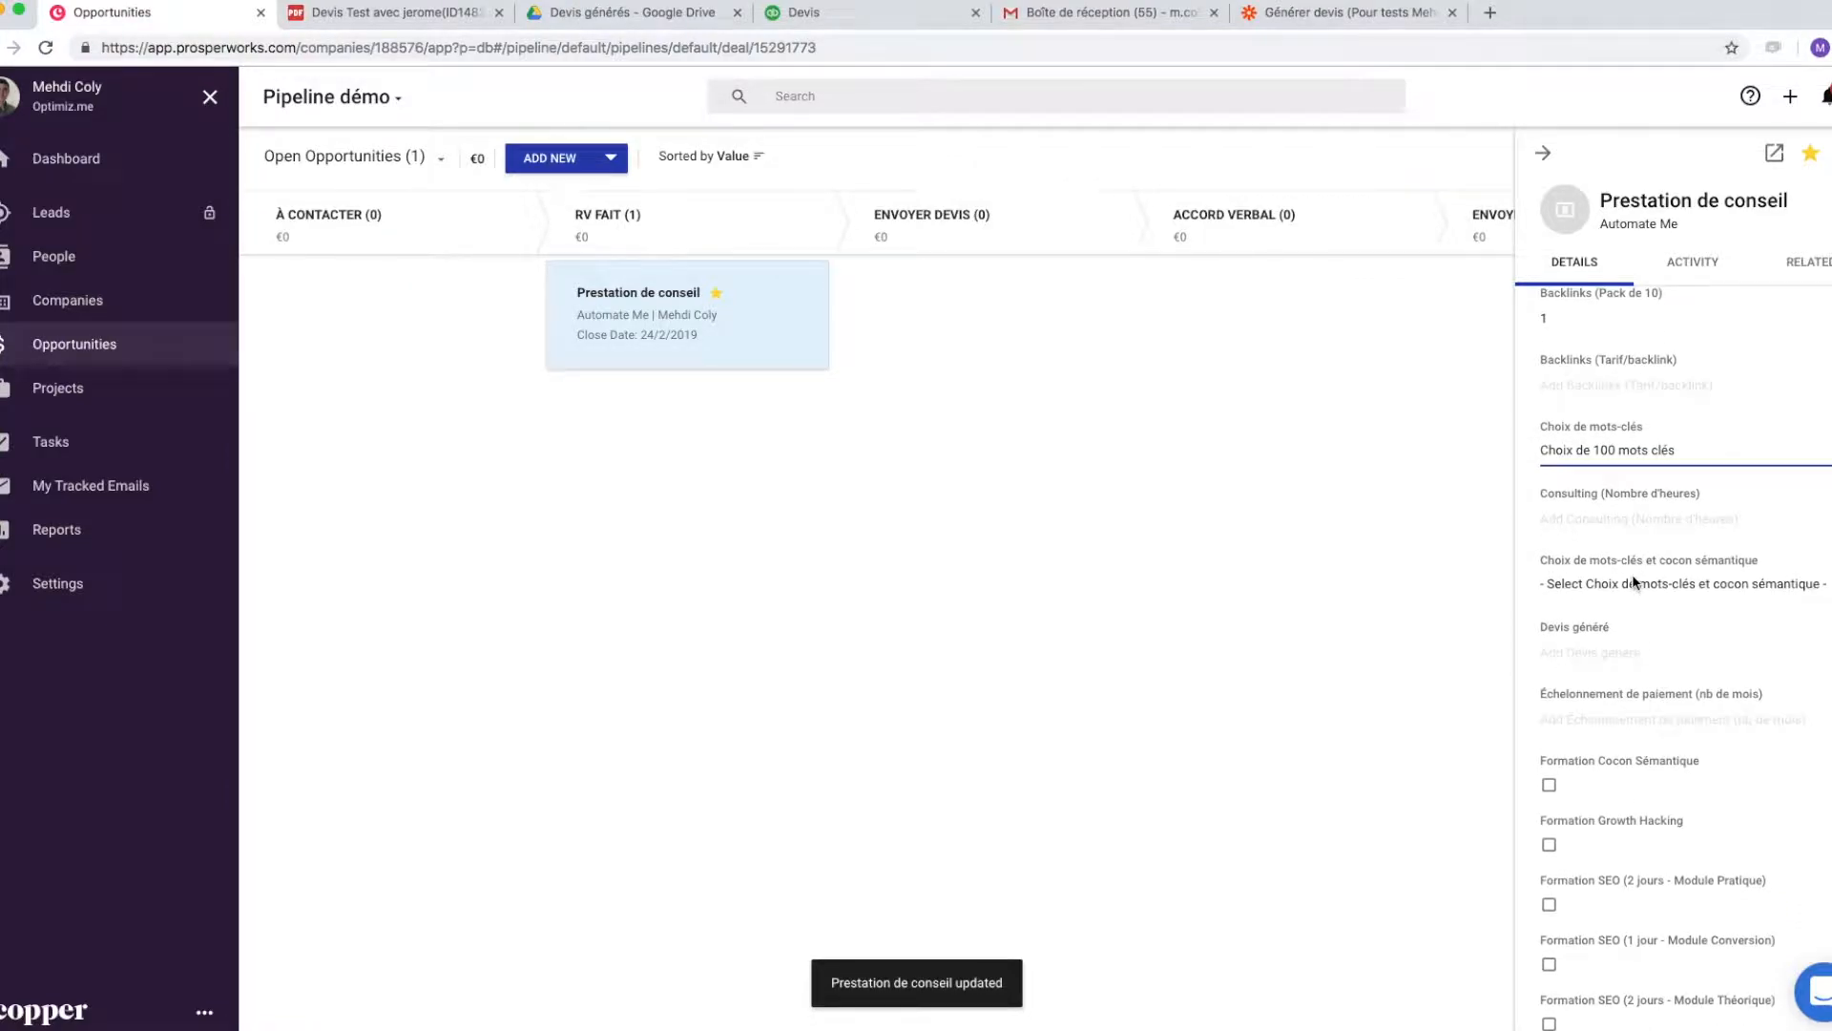
{"action": "left_click", "coordinate": [1591, 440]}
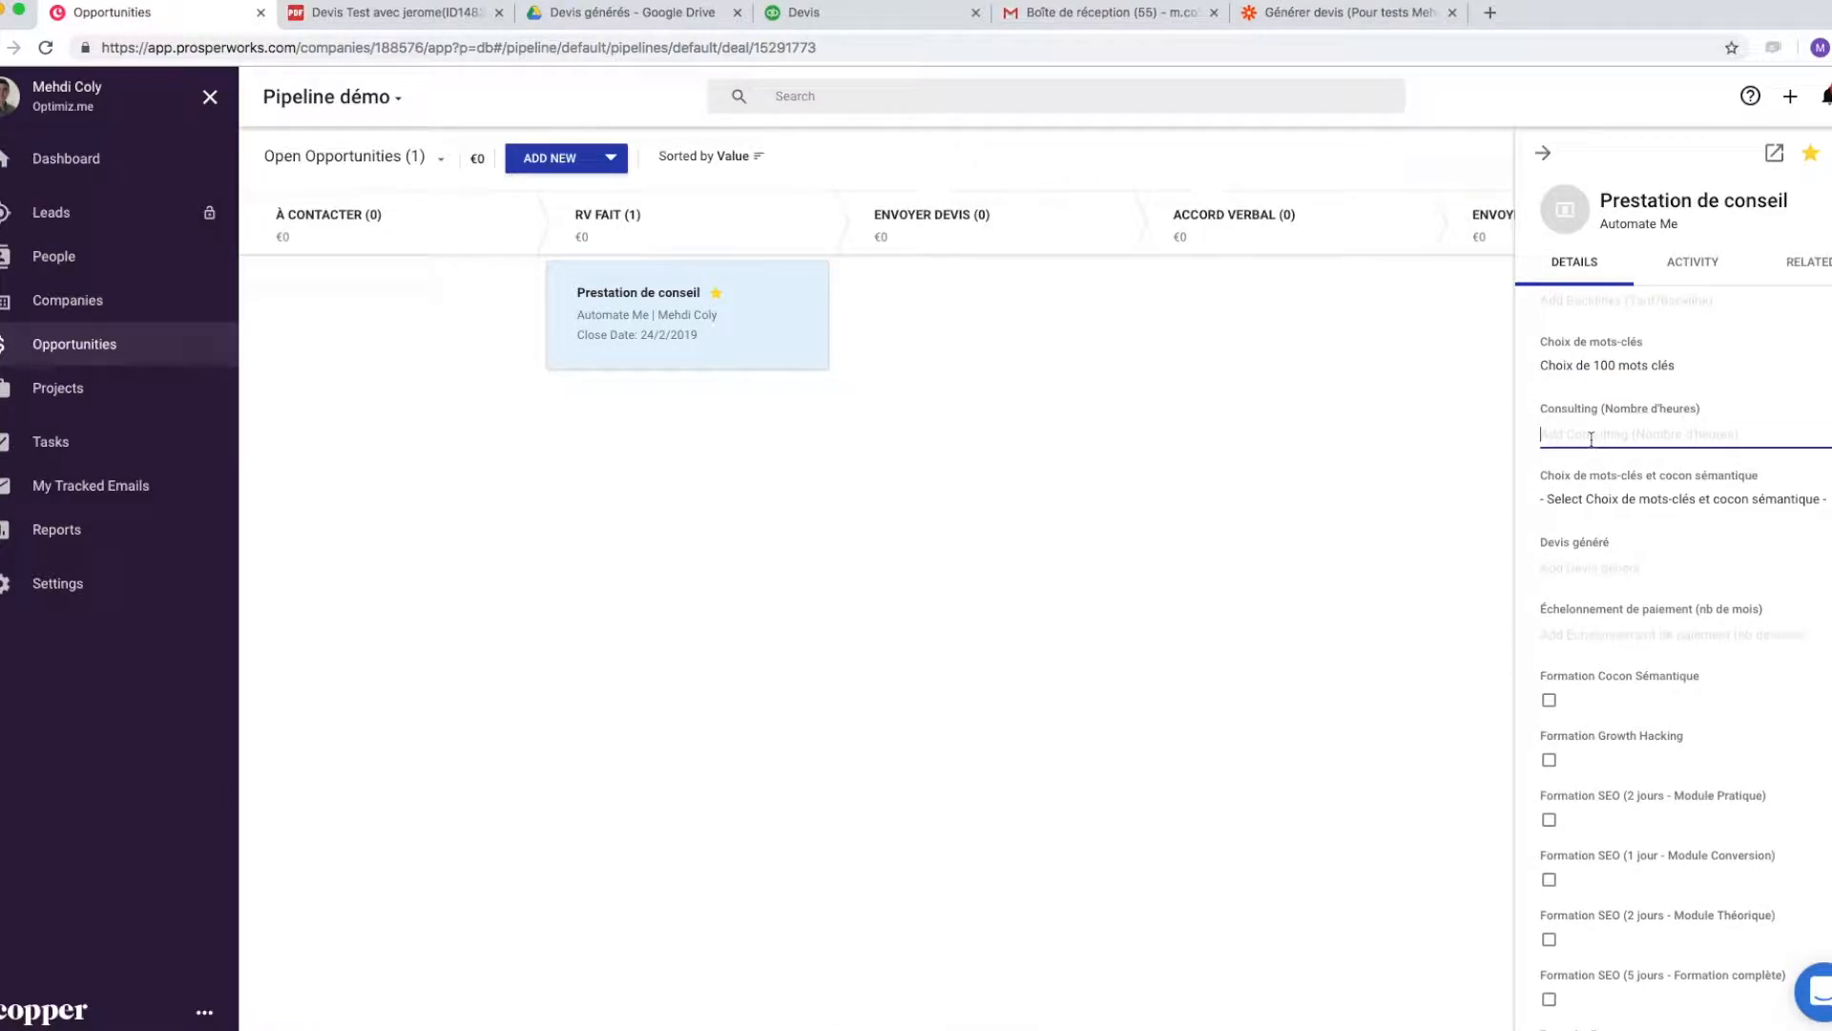
{"action": "type", "text": "10"}
{"action": "scroll", "coordinate": [1596, 673], "scroll_direction": "down", "scroll_amount": 3}
{"action": "scroll", "coordinate": [1598, 706], "scroll_direction": "up", "scroll_amount": 3}
{"action": "left_click", "coordinate": [1601, 738]}
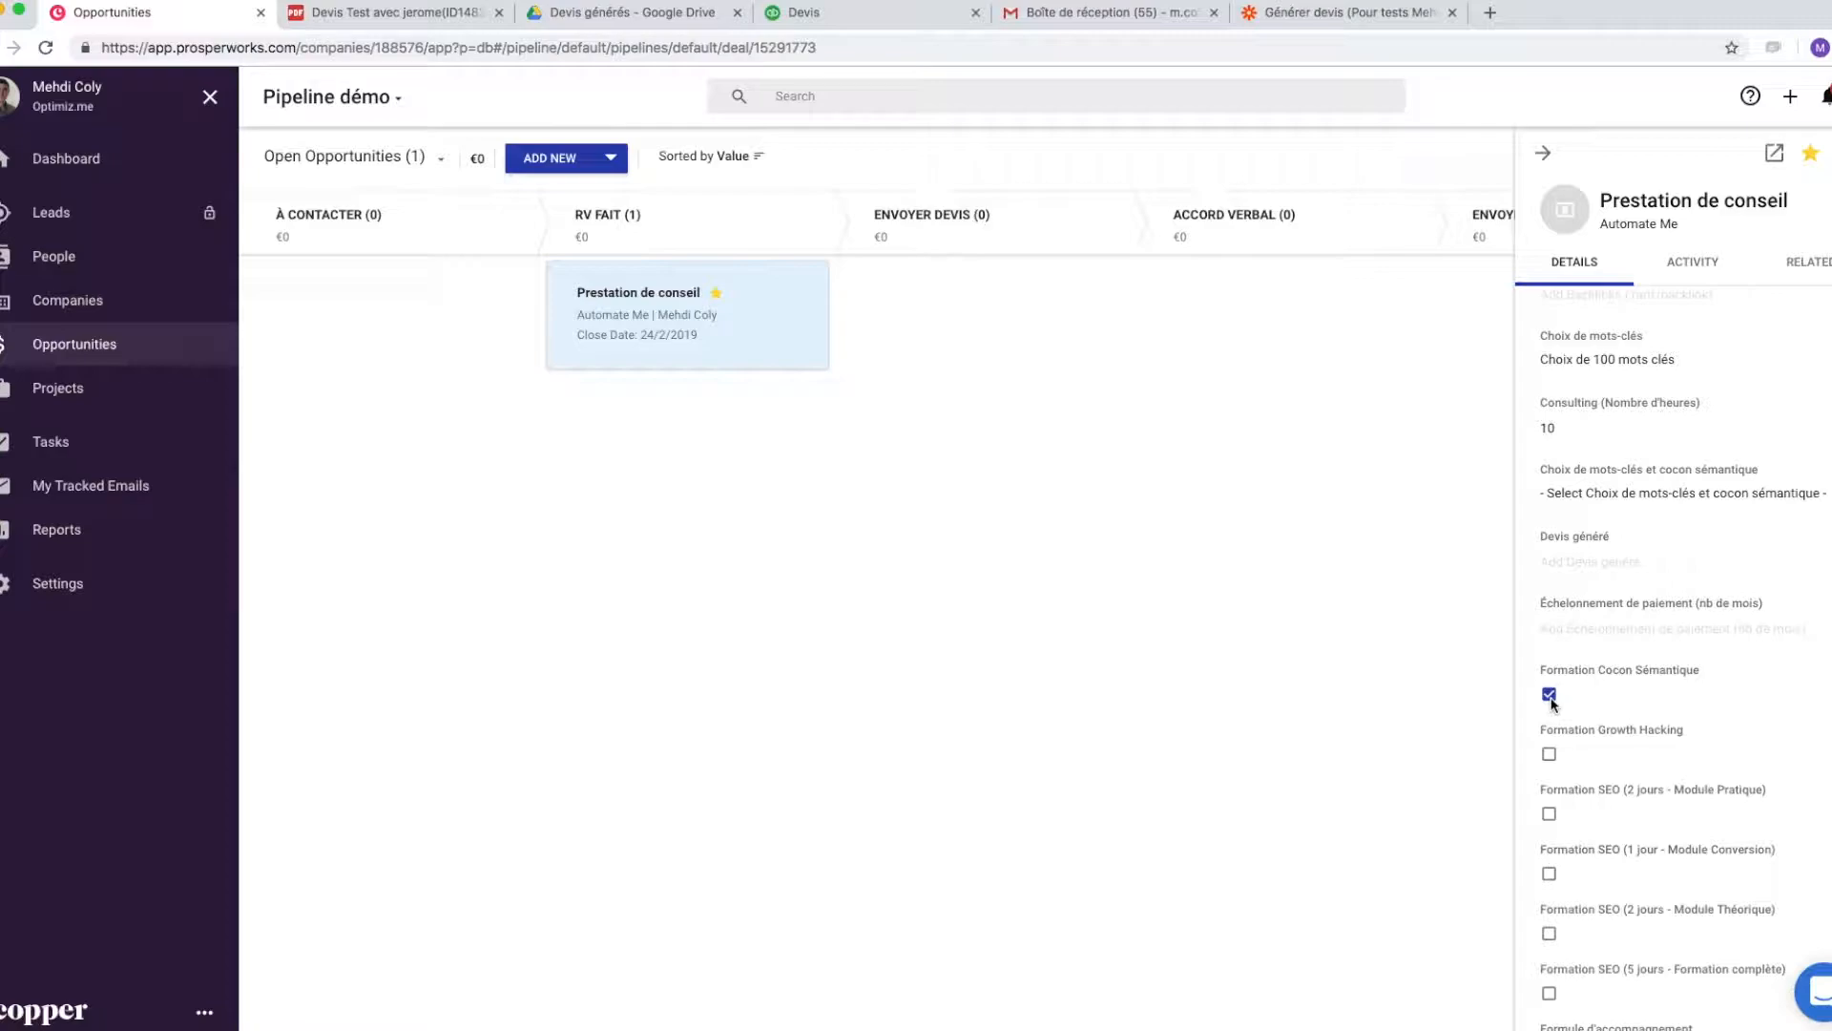
{"action": "scroll", "coordinate": [1551, 704], "scroll_direction": "down", "scroll_amount": 5}
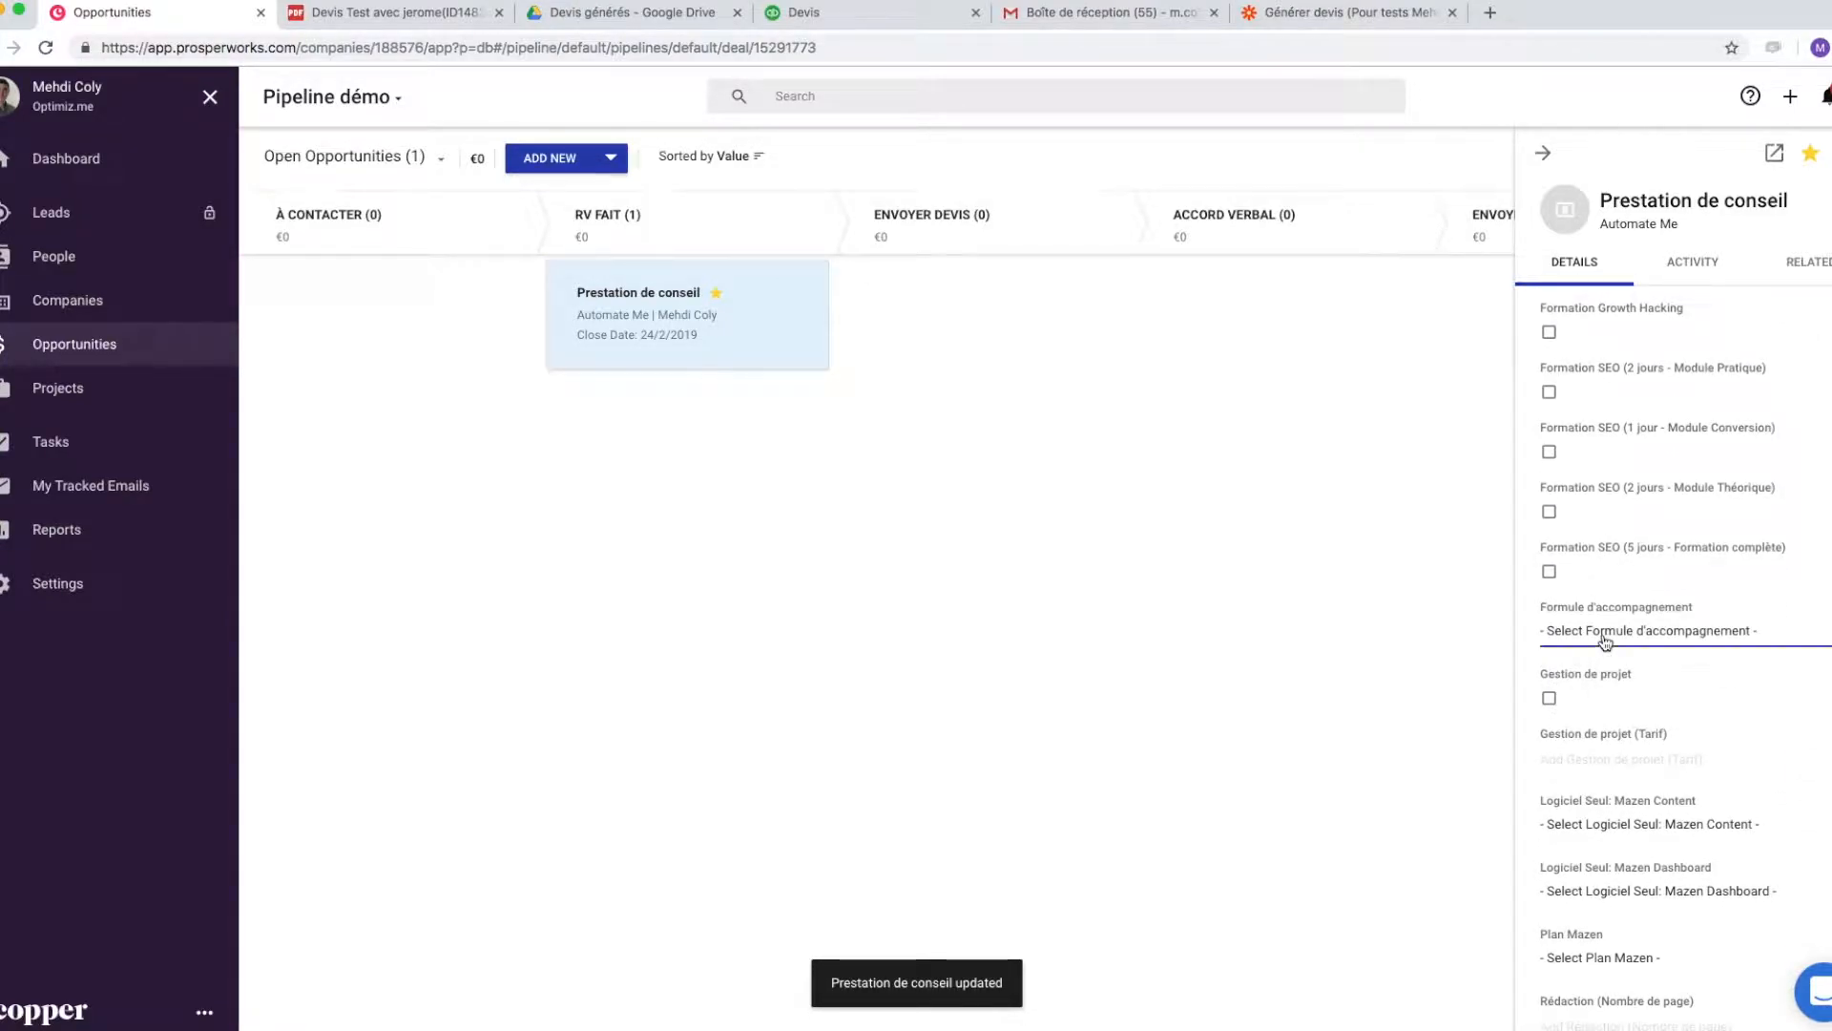
- Set the opportunity's Formule d'accompagnement to Accompagnement Start-Up and Autre 1 to "Audit sur-mesure d'une galaxie de sites internet"
{"action": "left_click", "coordinate": [1606, 641]}
{"action": "left_click", "coordinate": [1632, 703]}
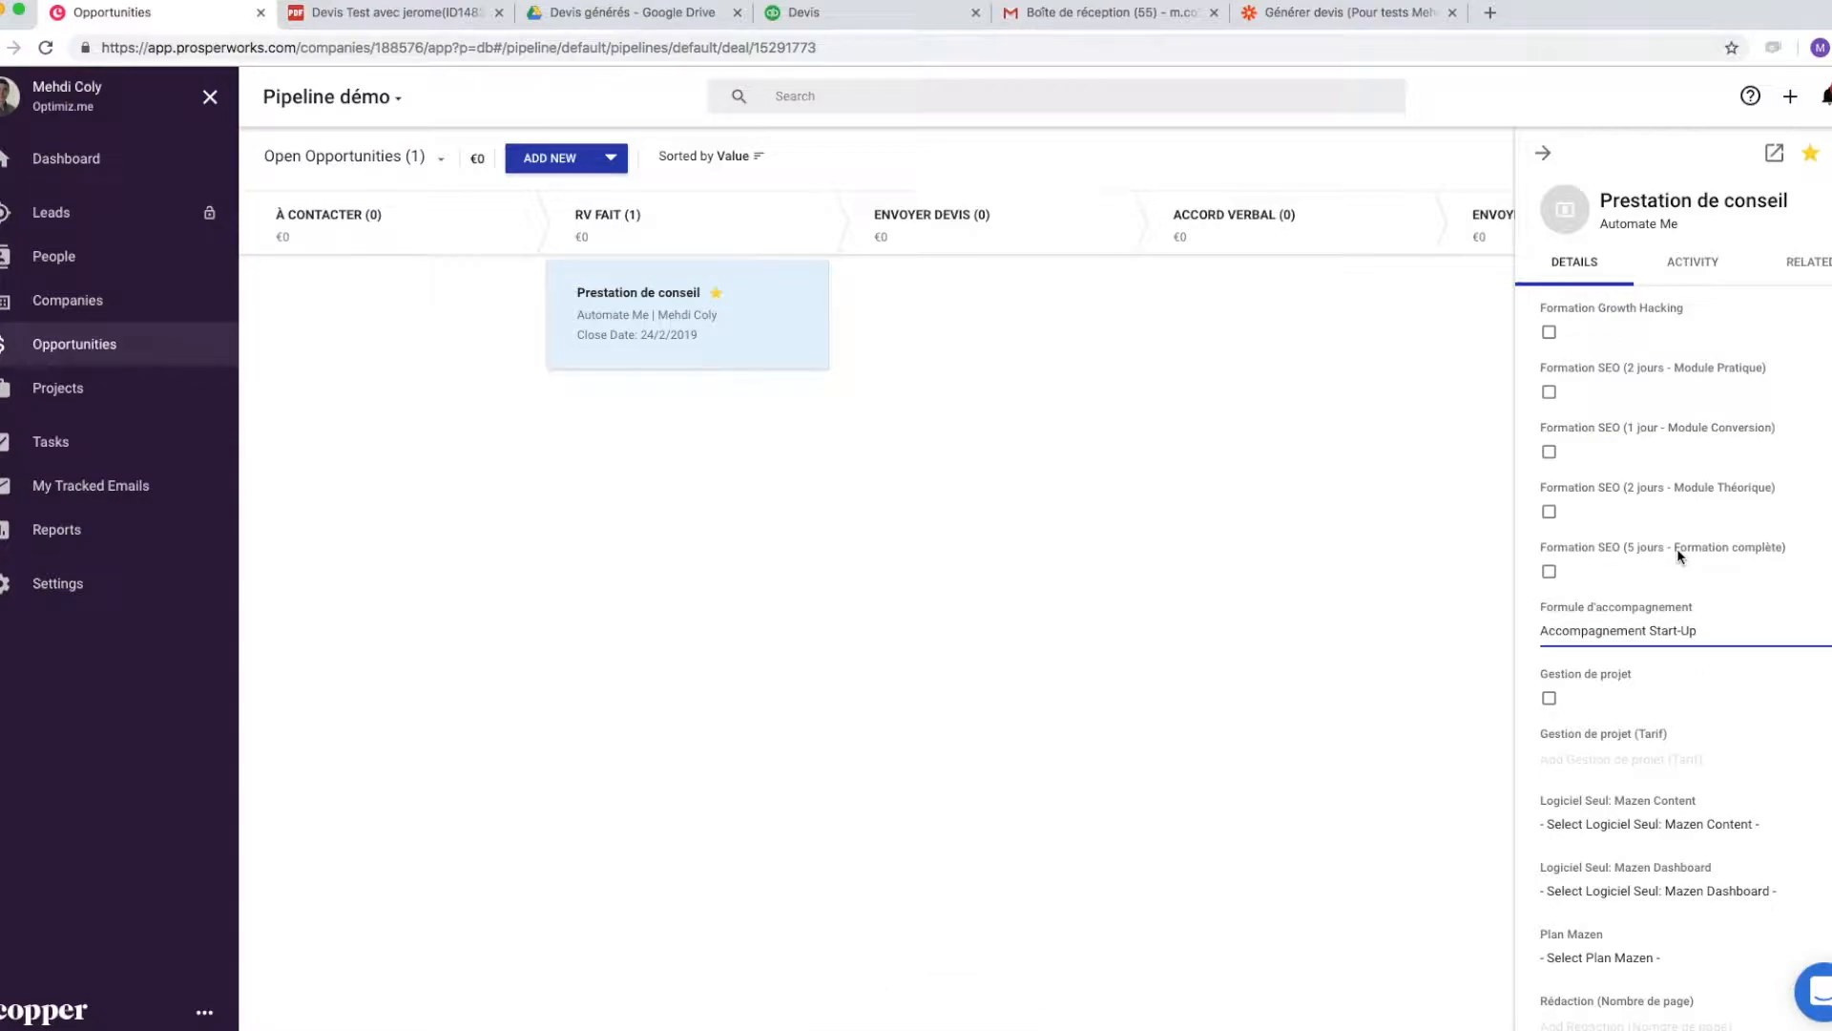
{"action": "scroll", "coordinate": [1675, 548], "scroll_direction": "up", "scroll_amount": 10}
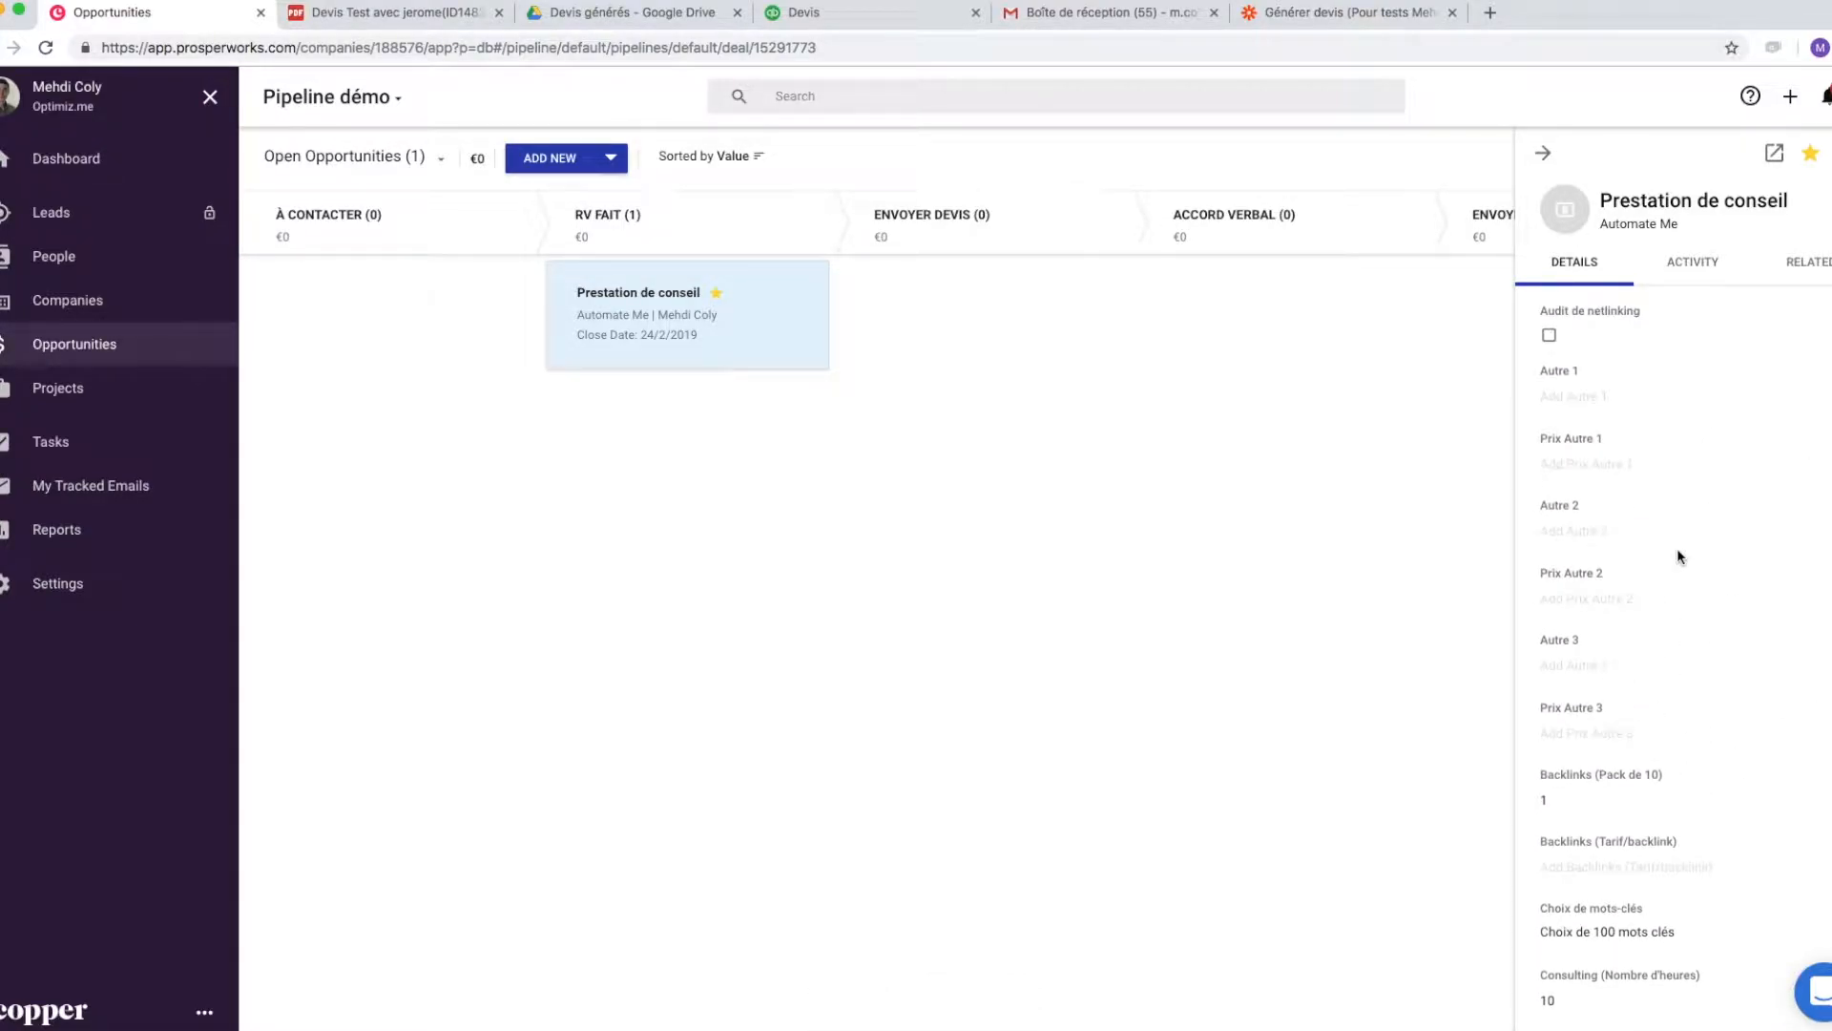
{"action": "left_click", "coordinate": [1587, 399]}
{"action": "type", "text": "A"}
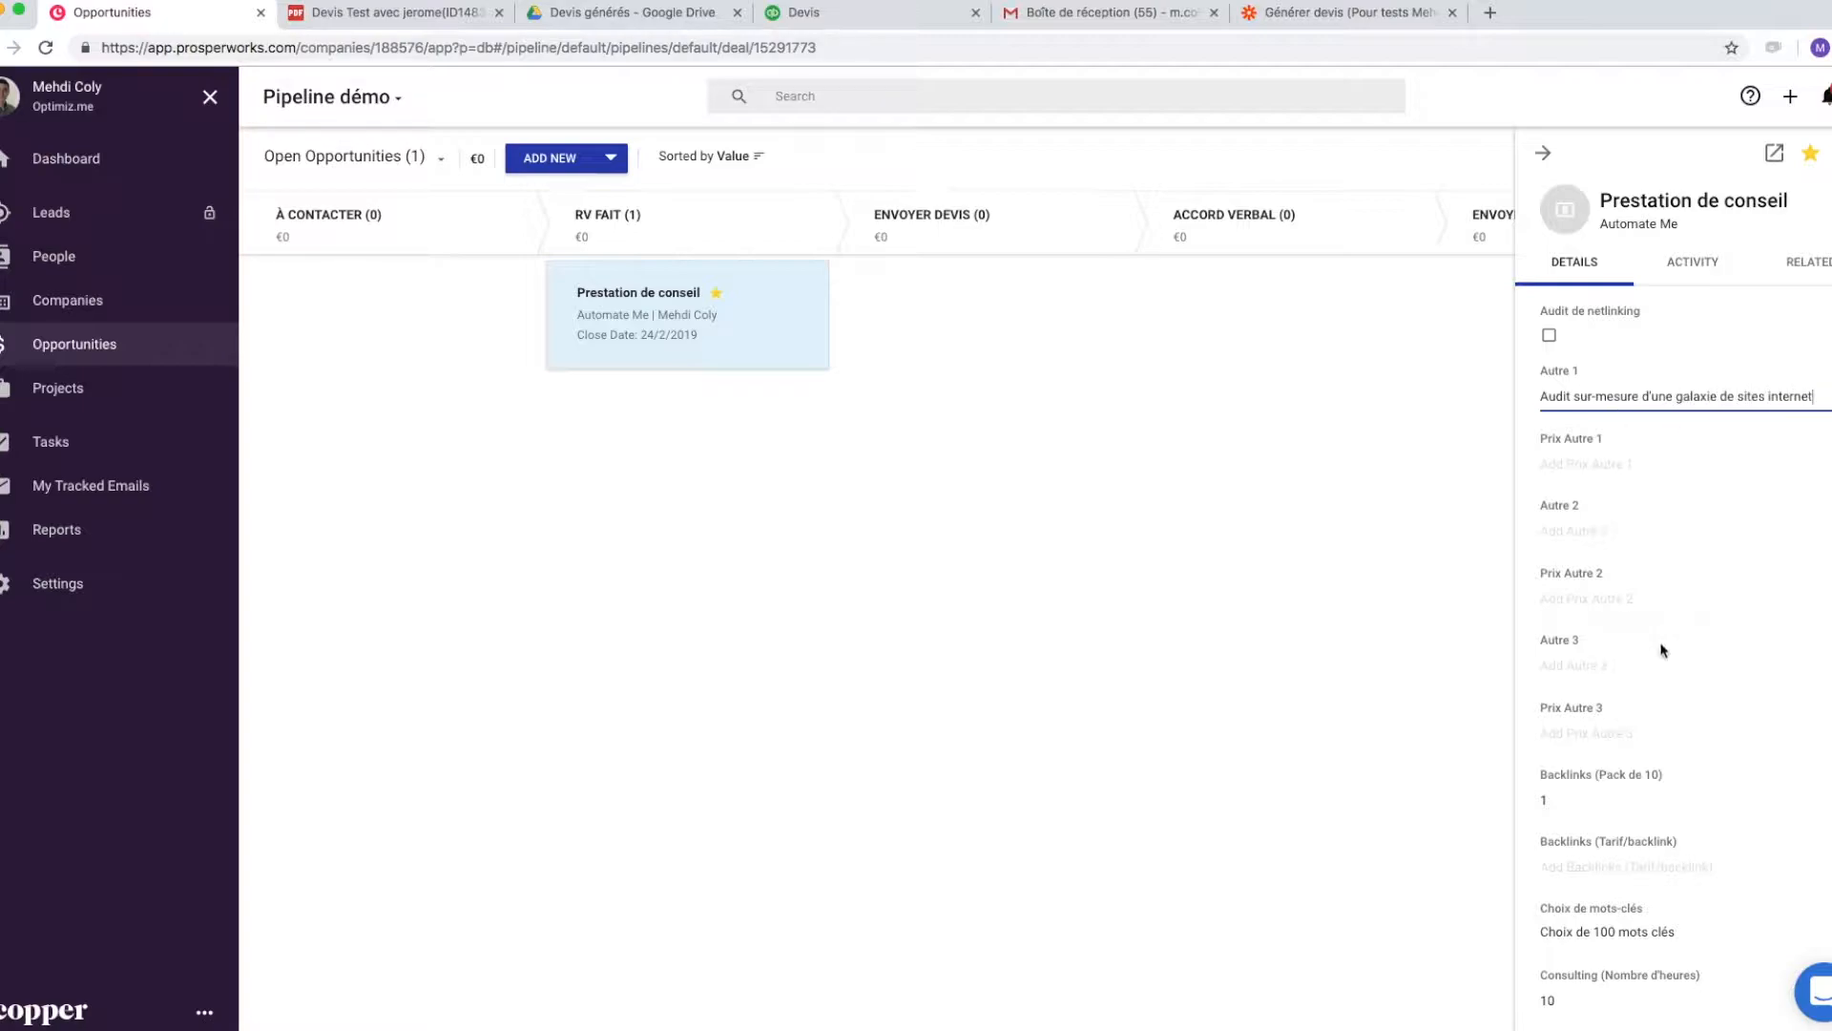
- Set Prix Autre 1 to 1500 for the custom audit
{"action": "scroll", "coordinate": [1646, 706], "scroll_direction": "down", "scroll_amount": 1}
{"action": "left_click", "coordinate": [1600, 435]}
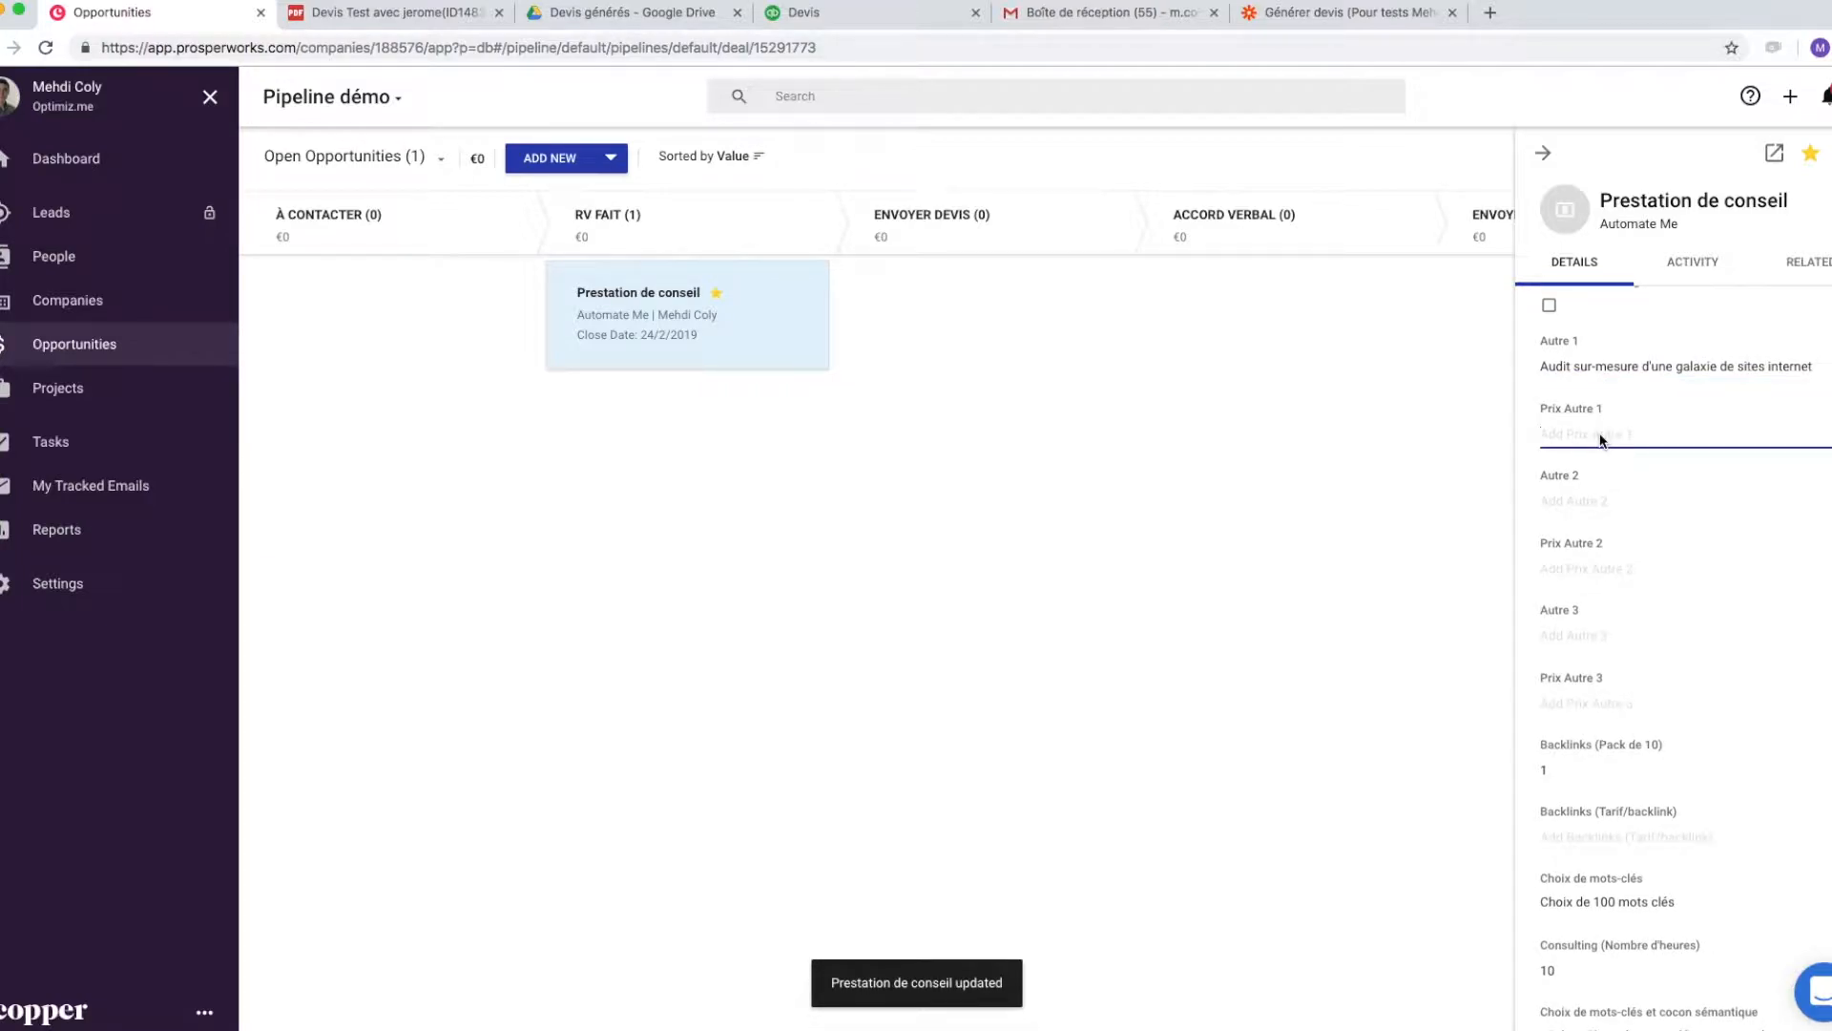
{"action": "type", "text": "1500"}
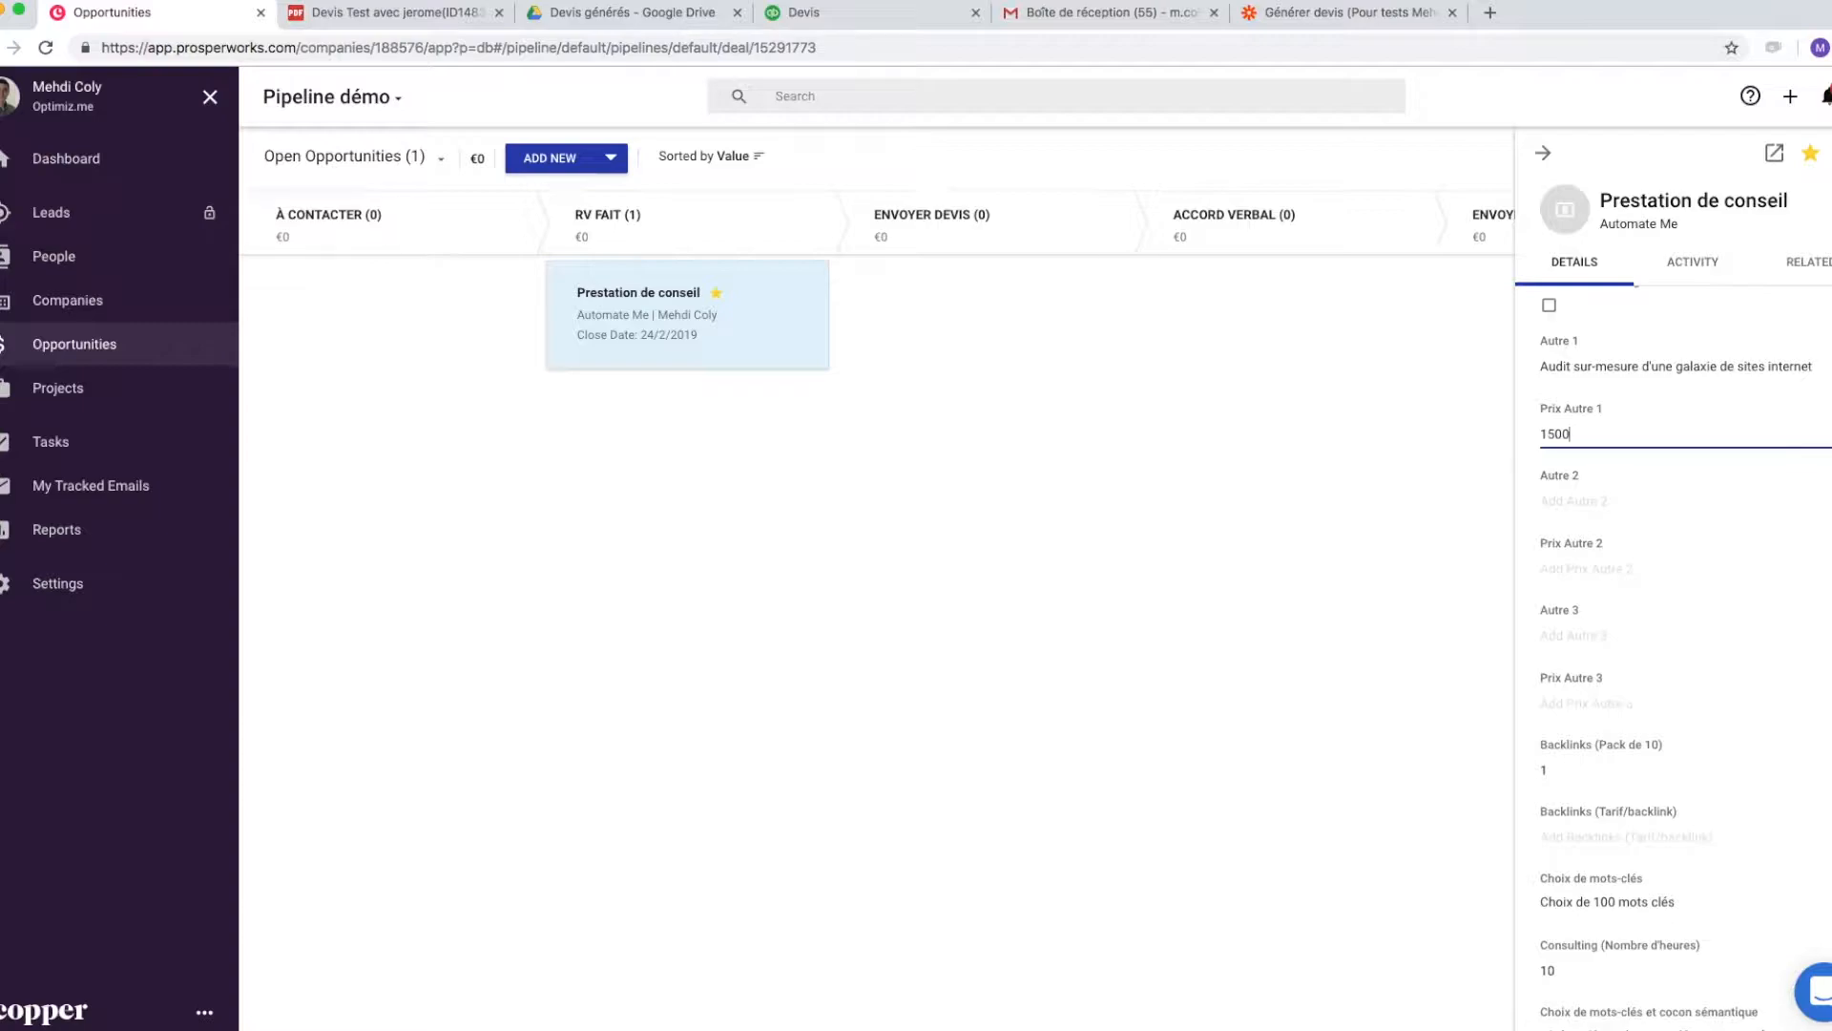
{"action": "left_click", "coordinate": [1627, 368]}
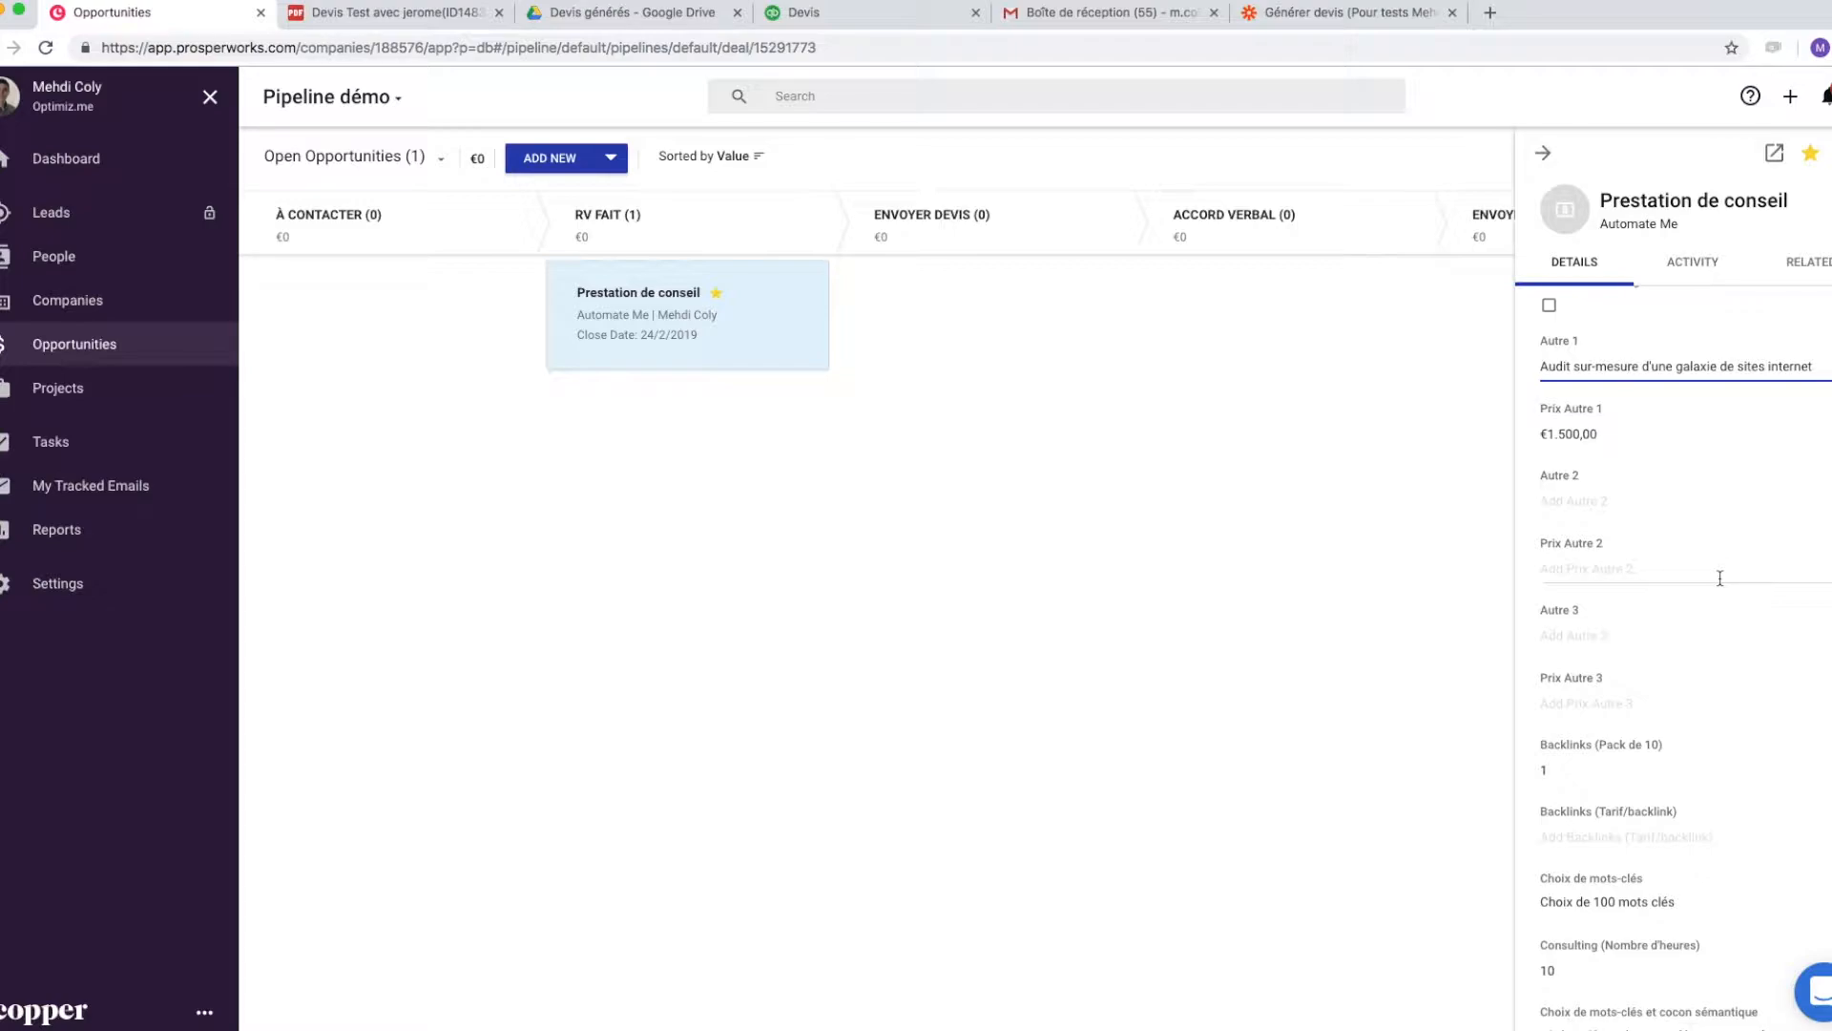
- Move the Prestation de conseil opportunity from RV FAIT to ENVOYER DEVIS and open the quote linked under its Devis généré field
{"action": "left_click_drag", "start_coordinate": [752, 334], "coordinate": [1005, 332]}
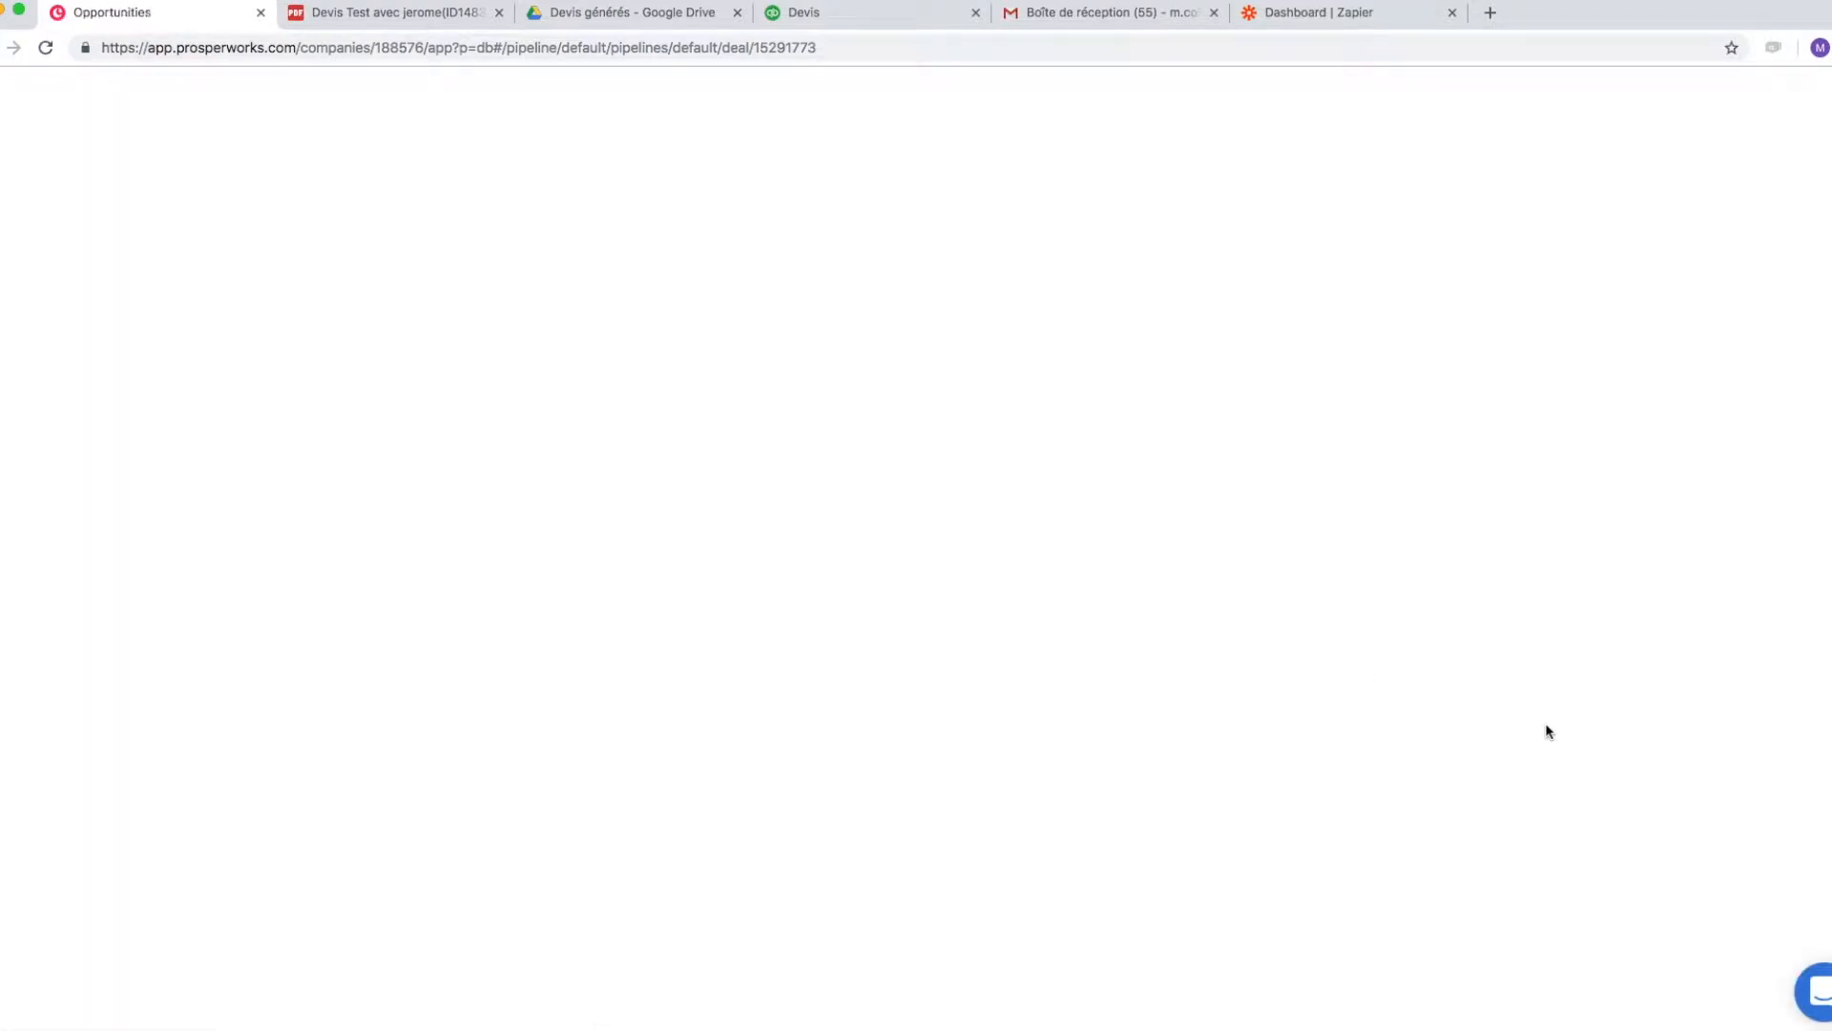
{"action": "scroll", "coordinate": [1613, 725], "scroll_direction": "down", "scroll_amount": 10}
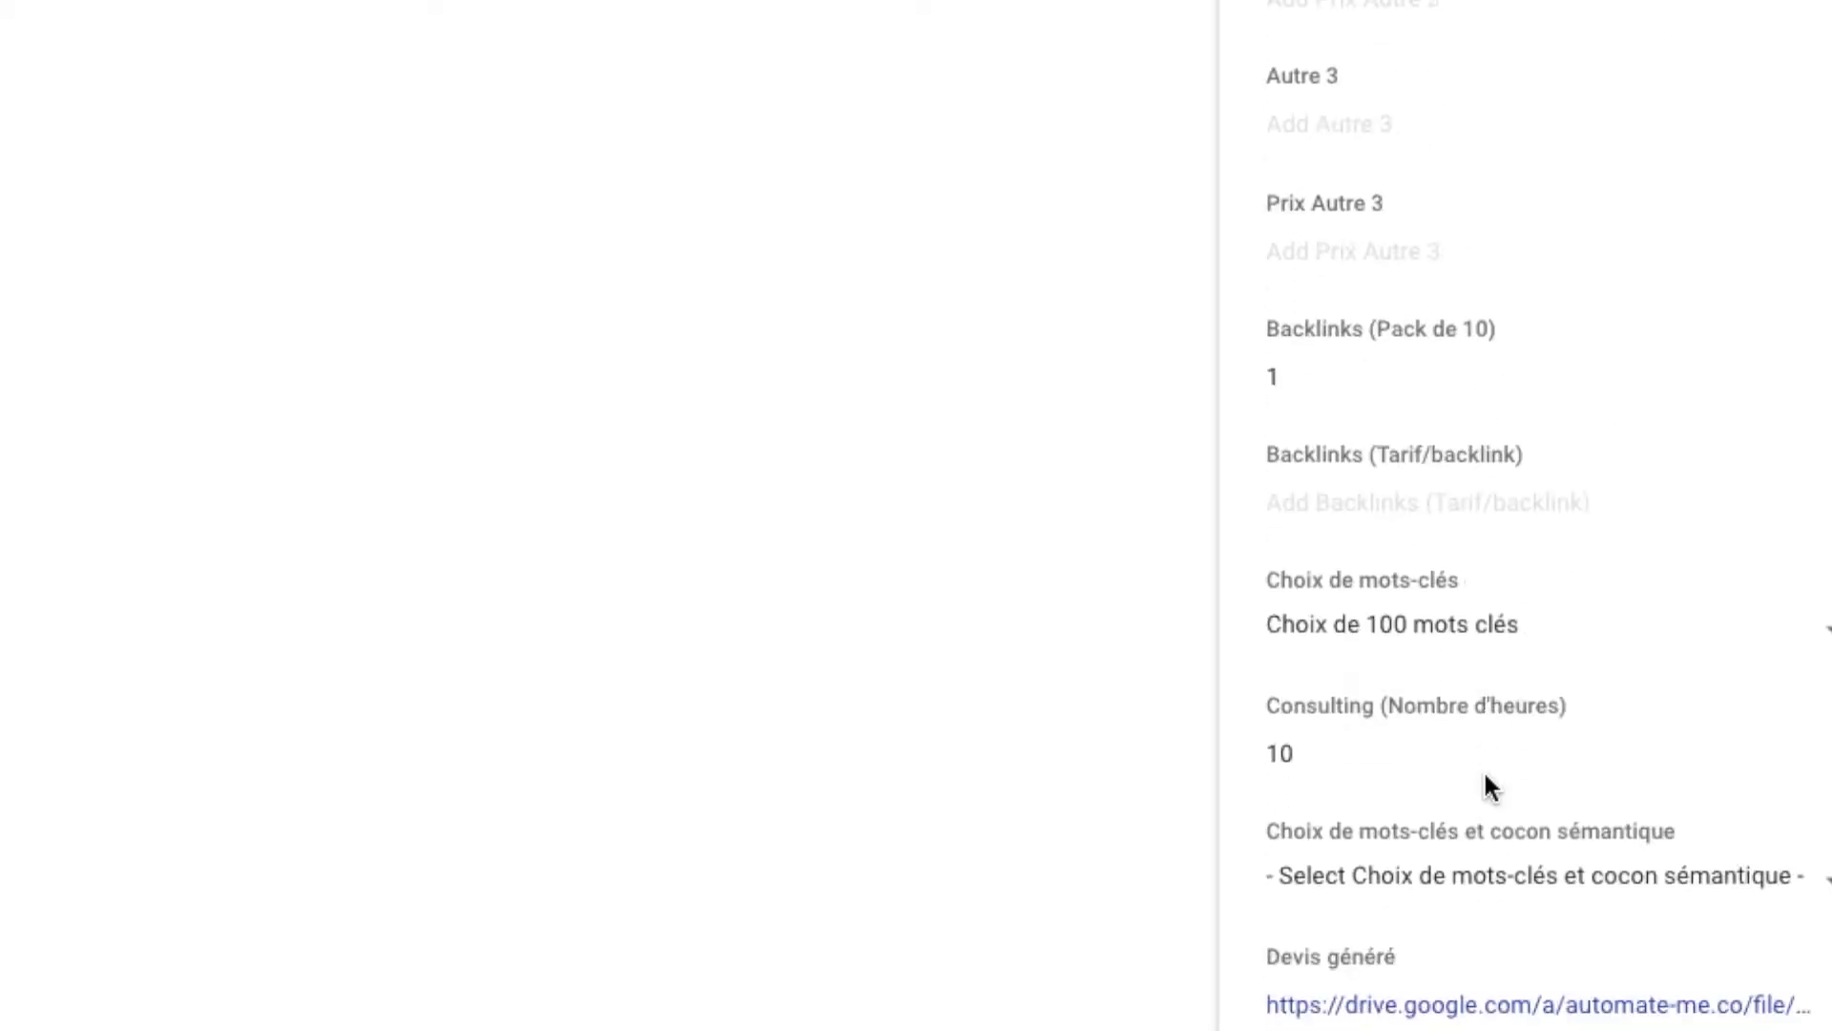
{"action": "scroll", "coordinate": [1486, 778], "scroll_direction": "down", "scroll_amount": 12}
{"action": "scroll", "coordinate": [1486, 778], "scroll_direction": "up", "scroll_amount": 5}
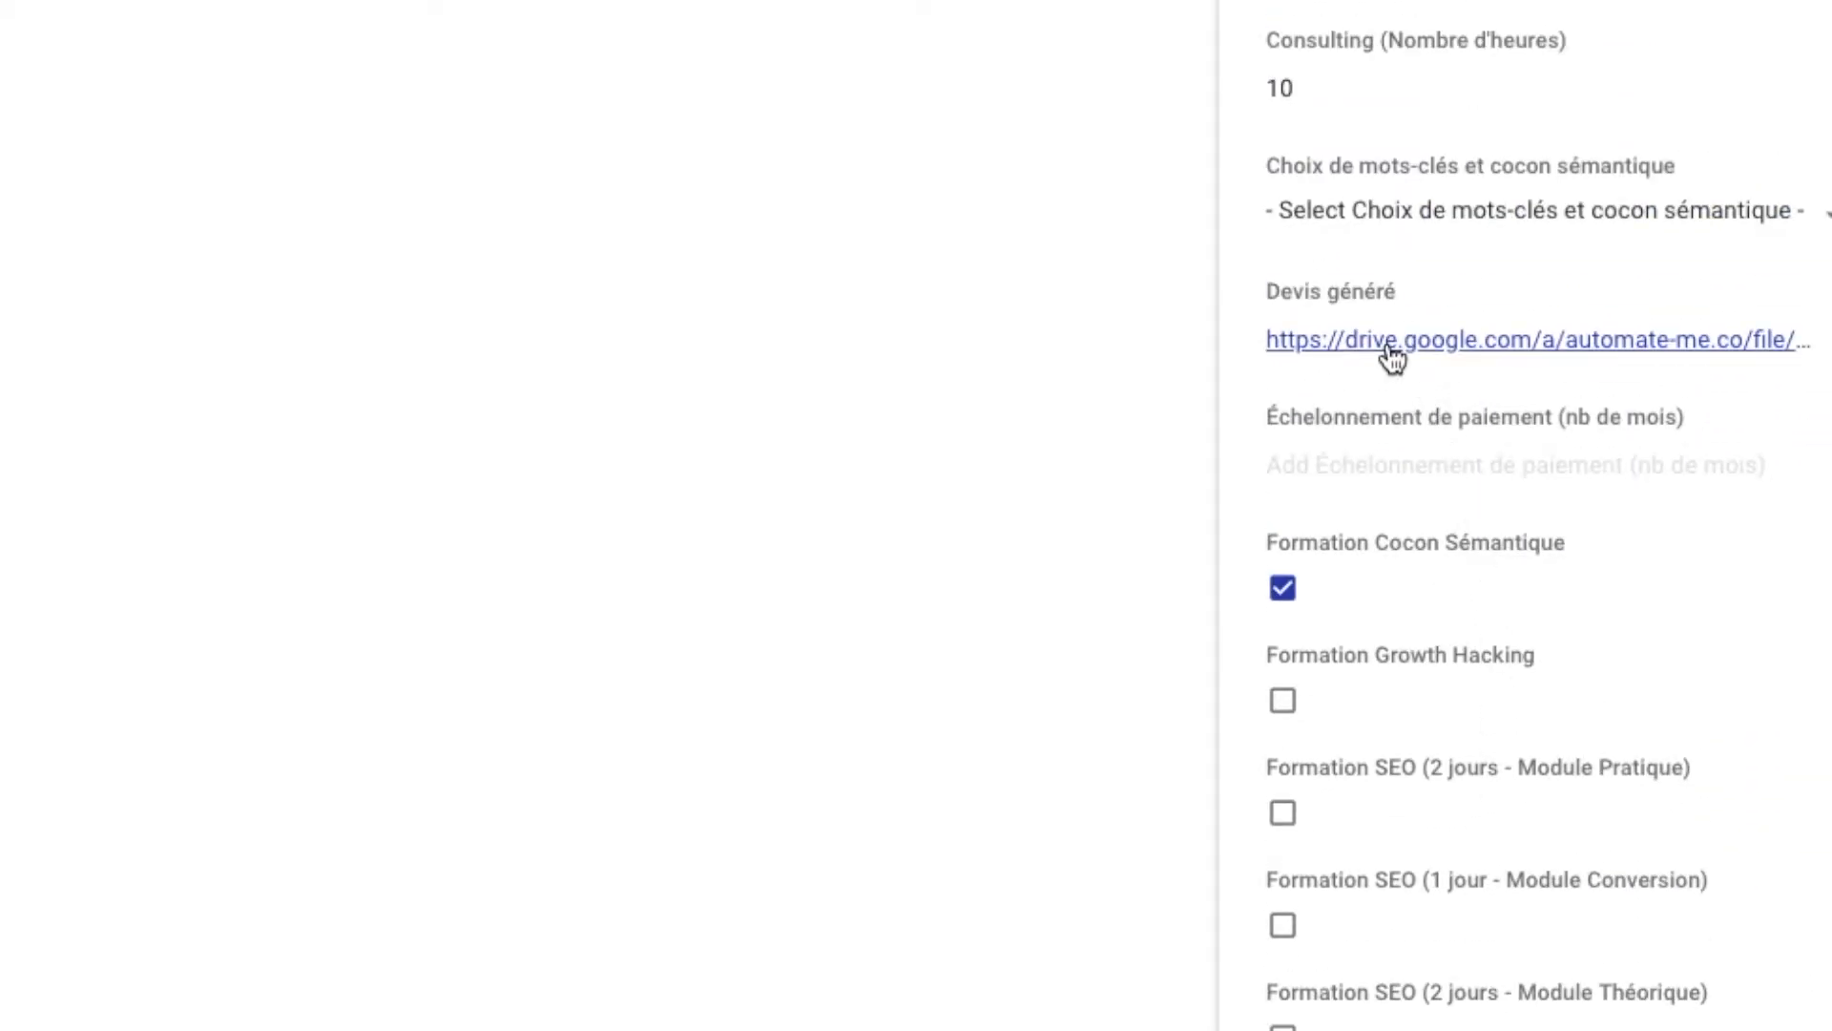
{"action": "left_click", "coordinate": [1391, 360]}
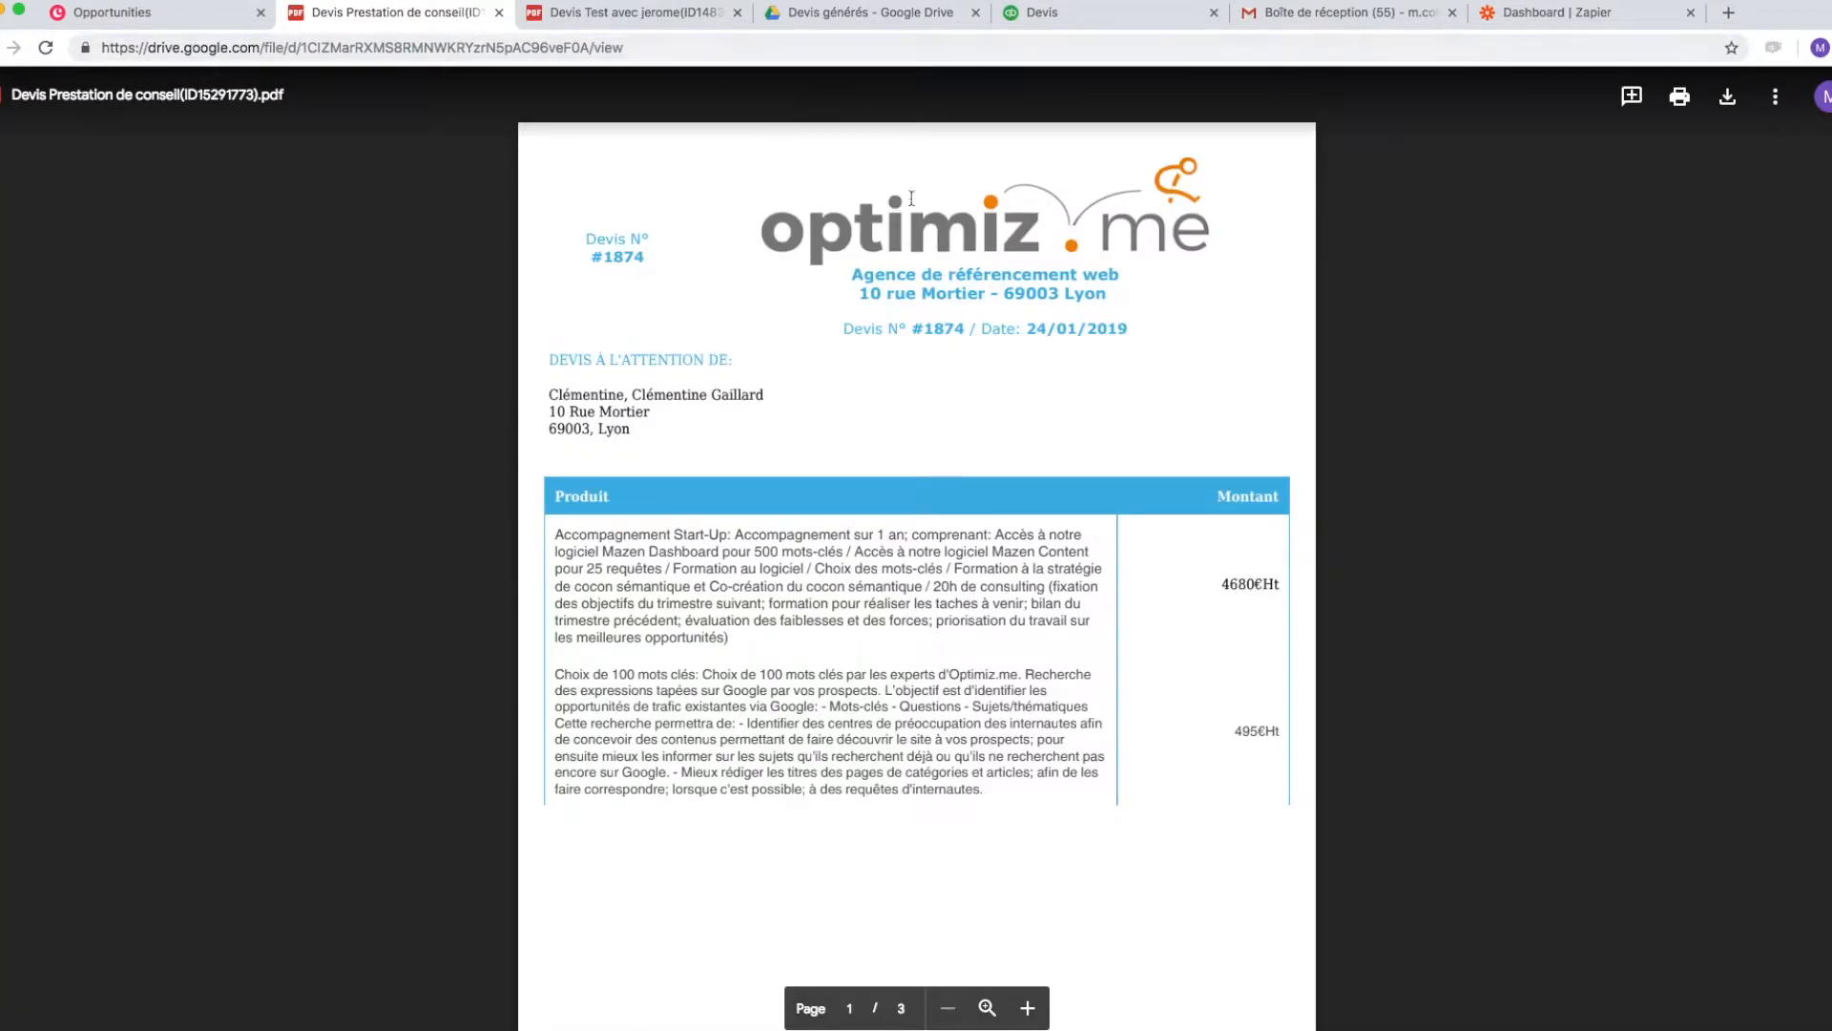
- In Google Drive, open the client's folder inside Devis générés and review the Devis Prestation de conseil PDF through to its totals
{"action": "left_click", "coordinate": [812, 20]}
{"action": "left_click", "coordinate": [440, 155]}
{"action": "double_click", "coordinate": [319, 252]}
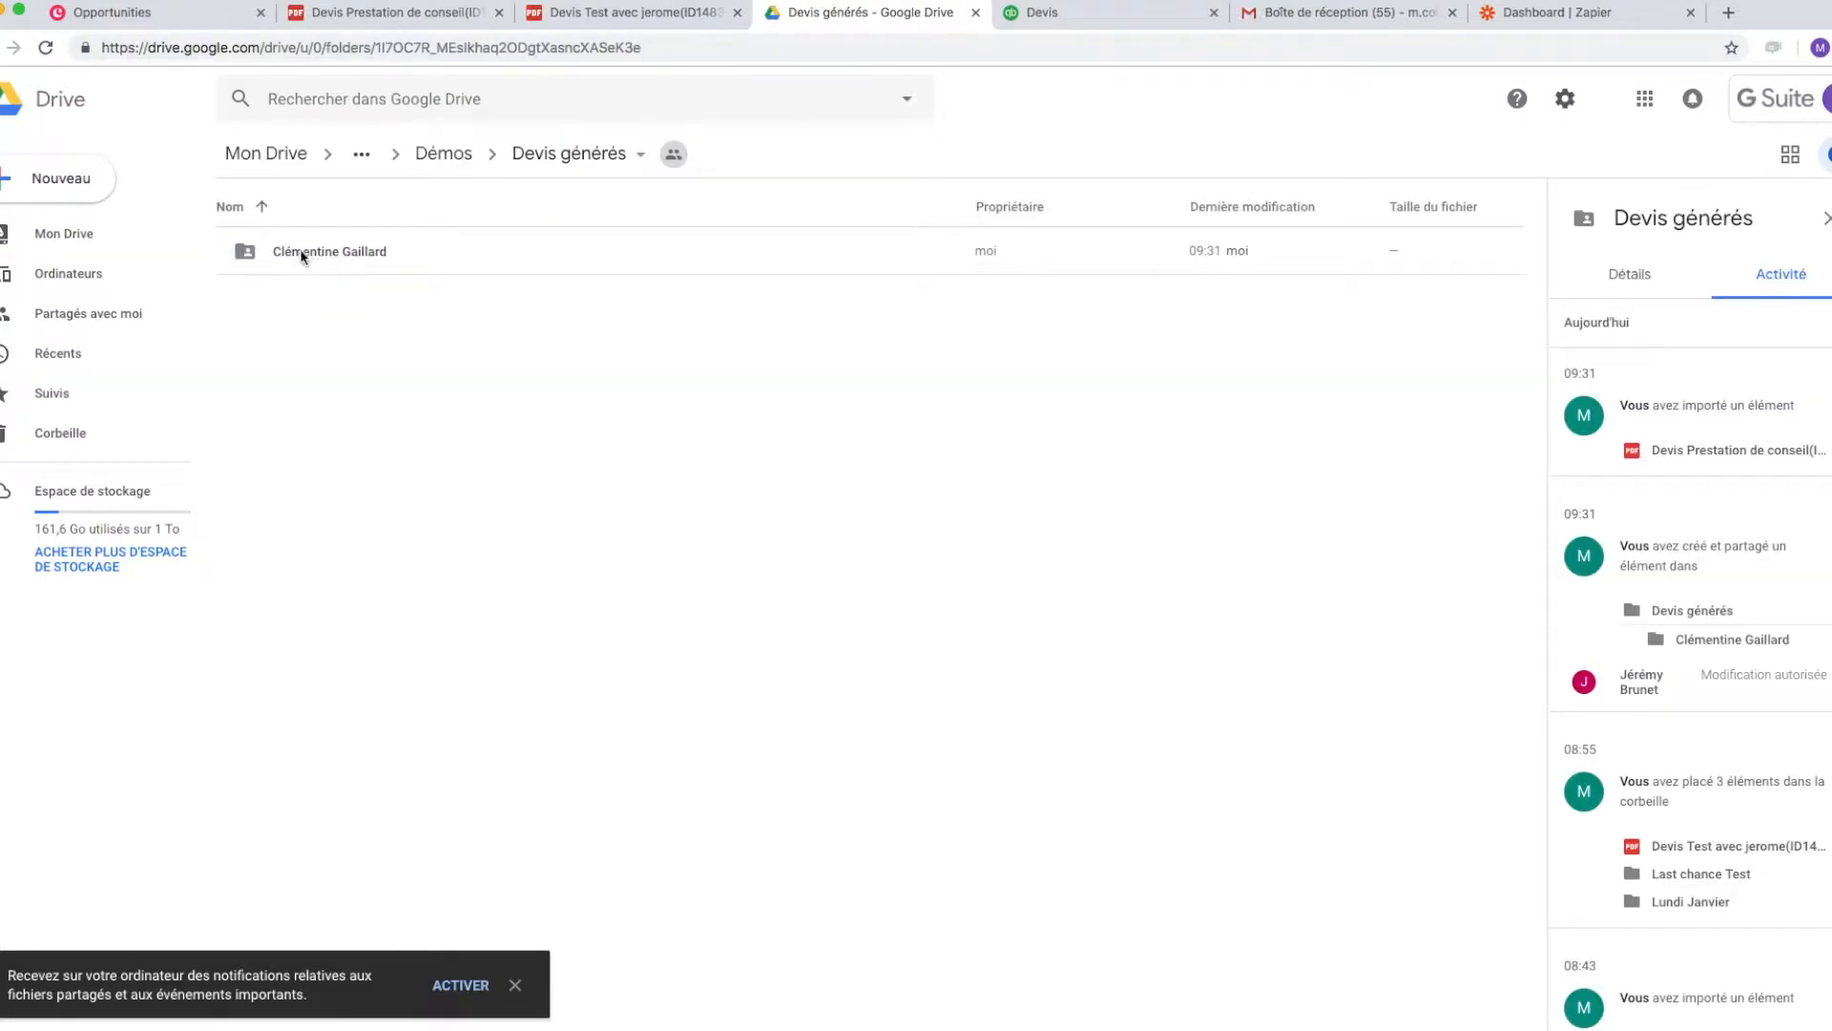
{"action": "double_click", "coordinate": [322, 254]}
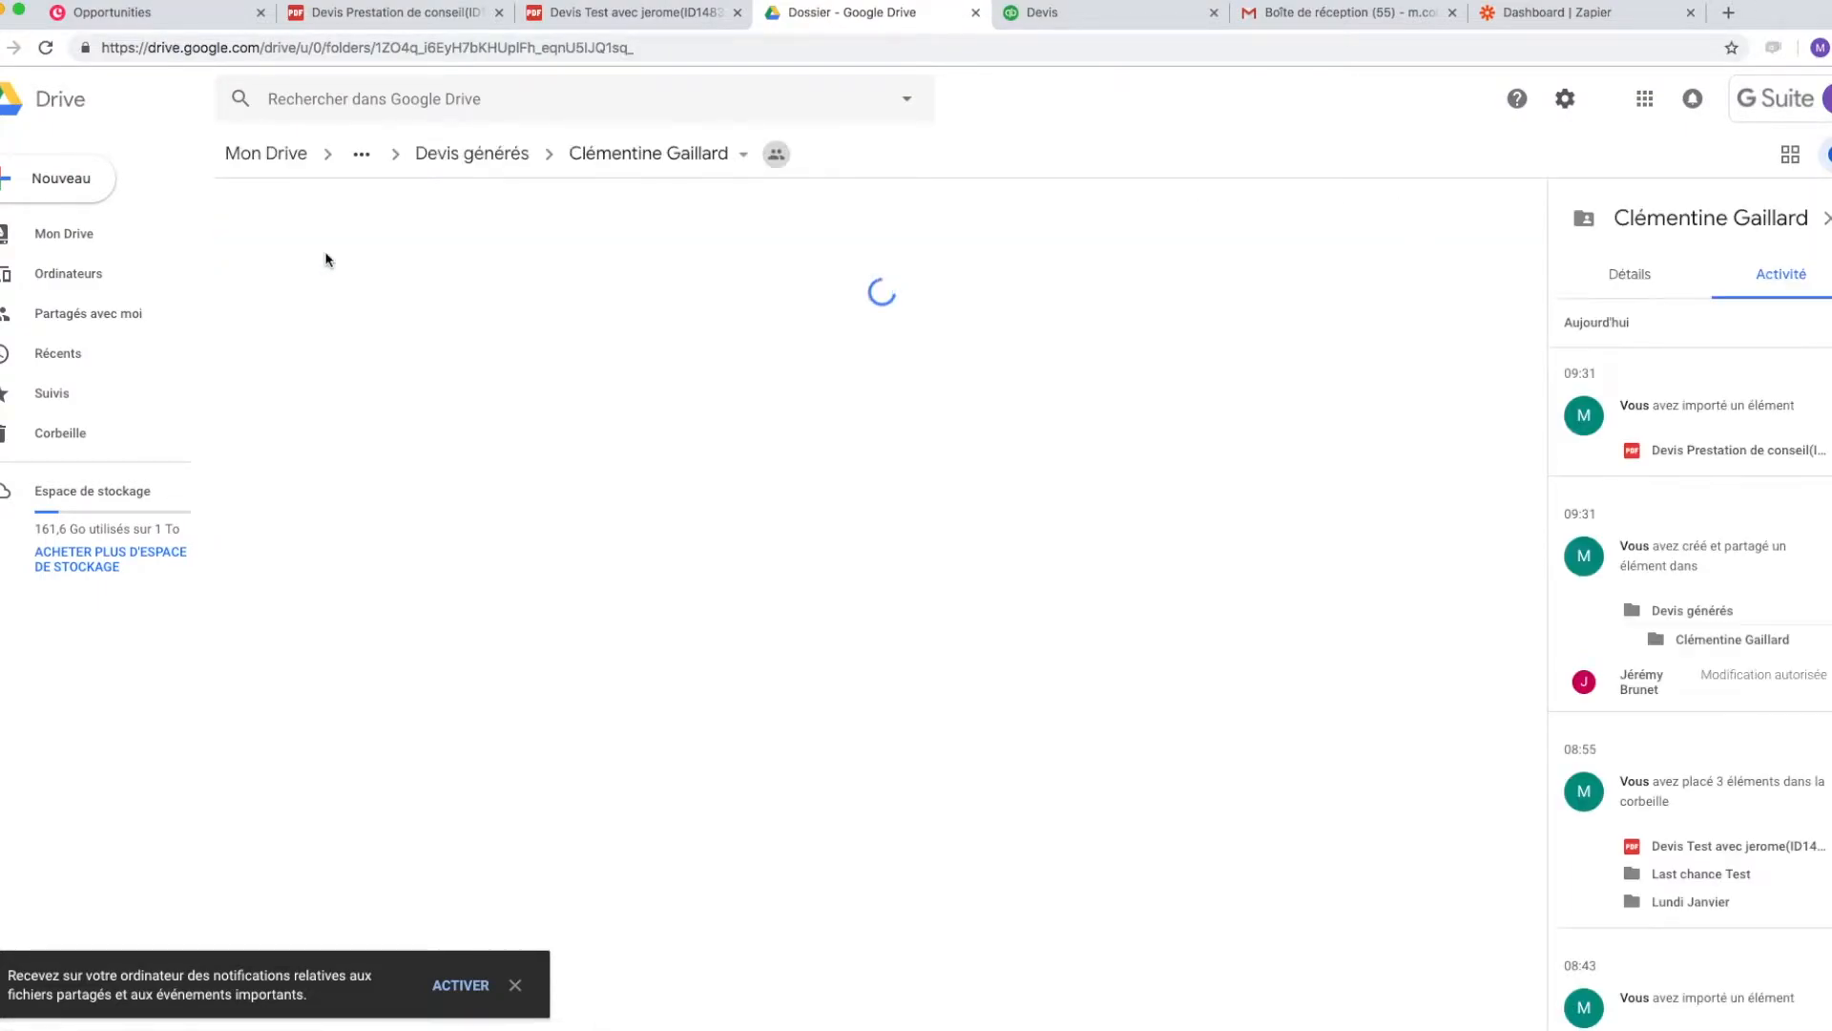
{"action": "double_click", "coordinate": [325, 252]}
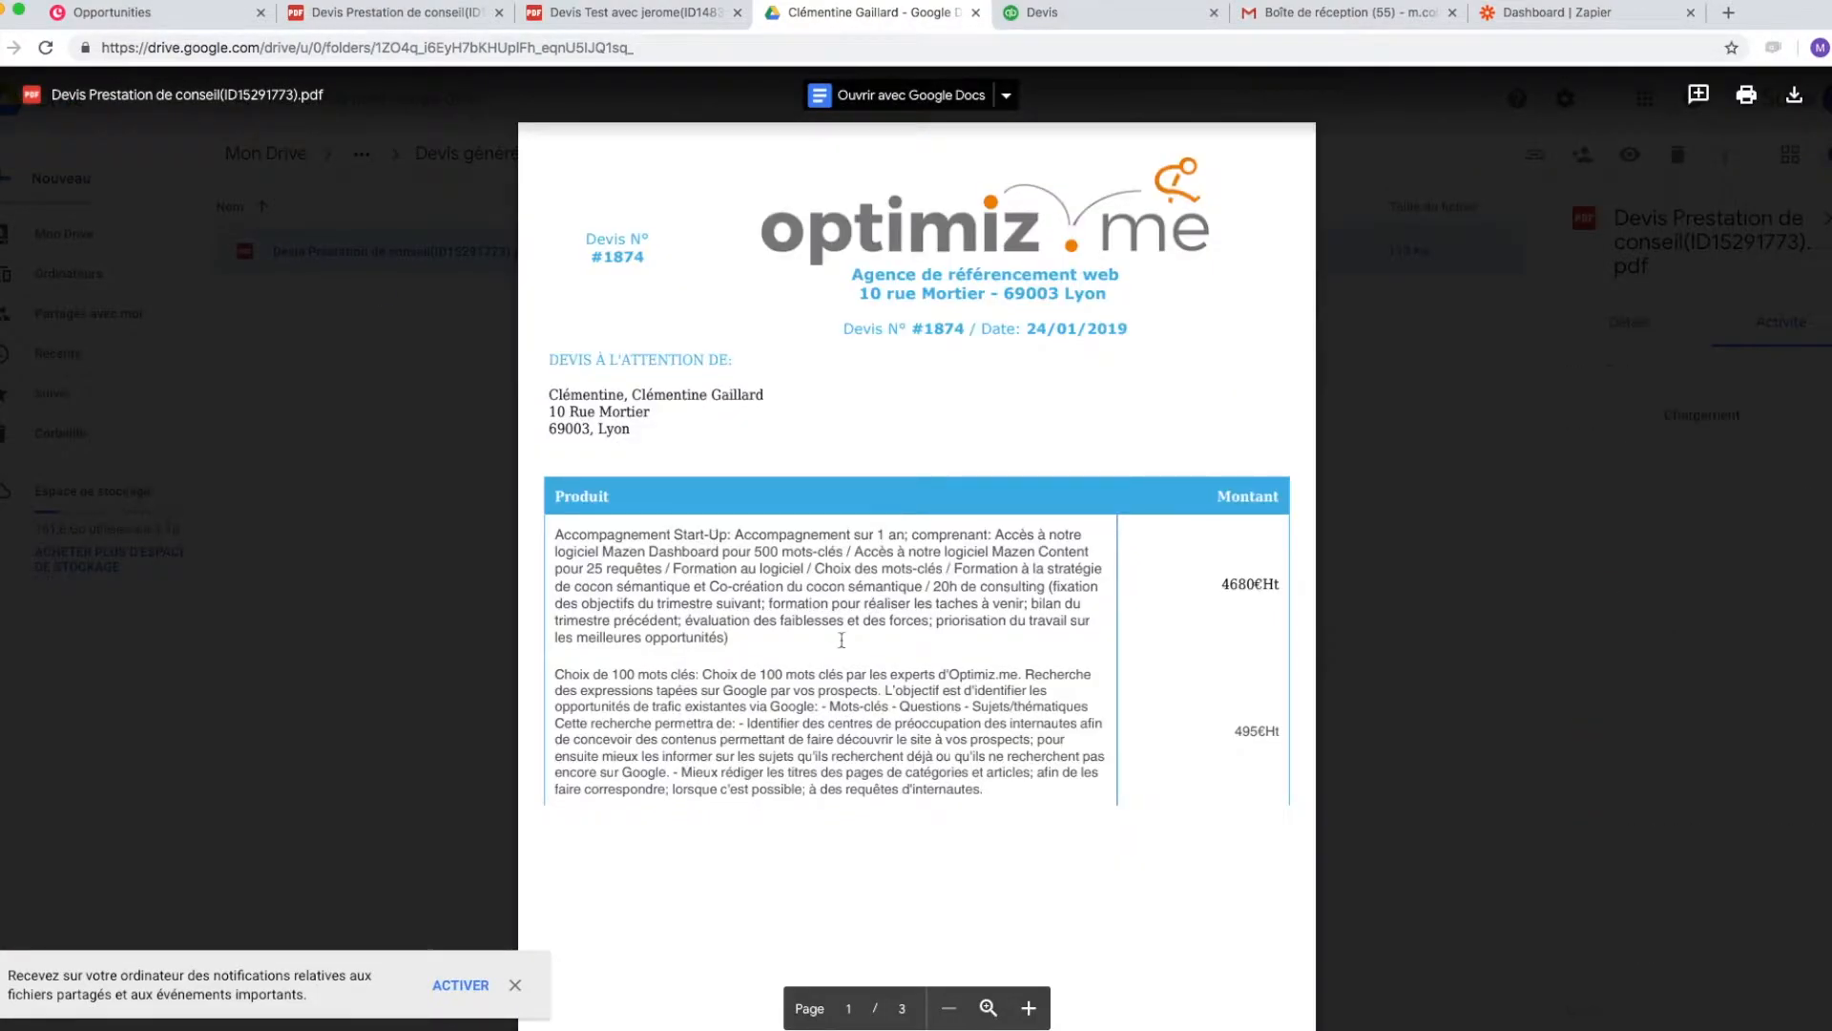
{"action": "scroll", "coordinate": [826, 627], "scroll_direction": "down", "scroll_amount": 10}
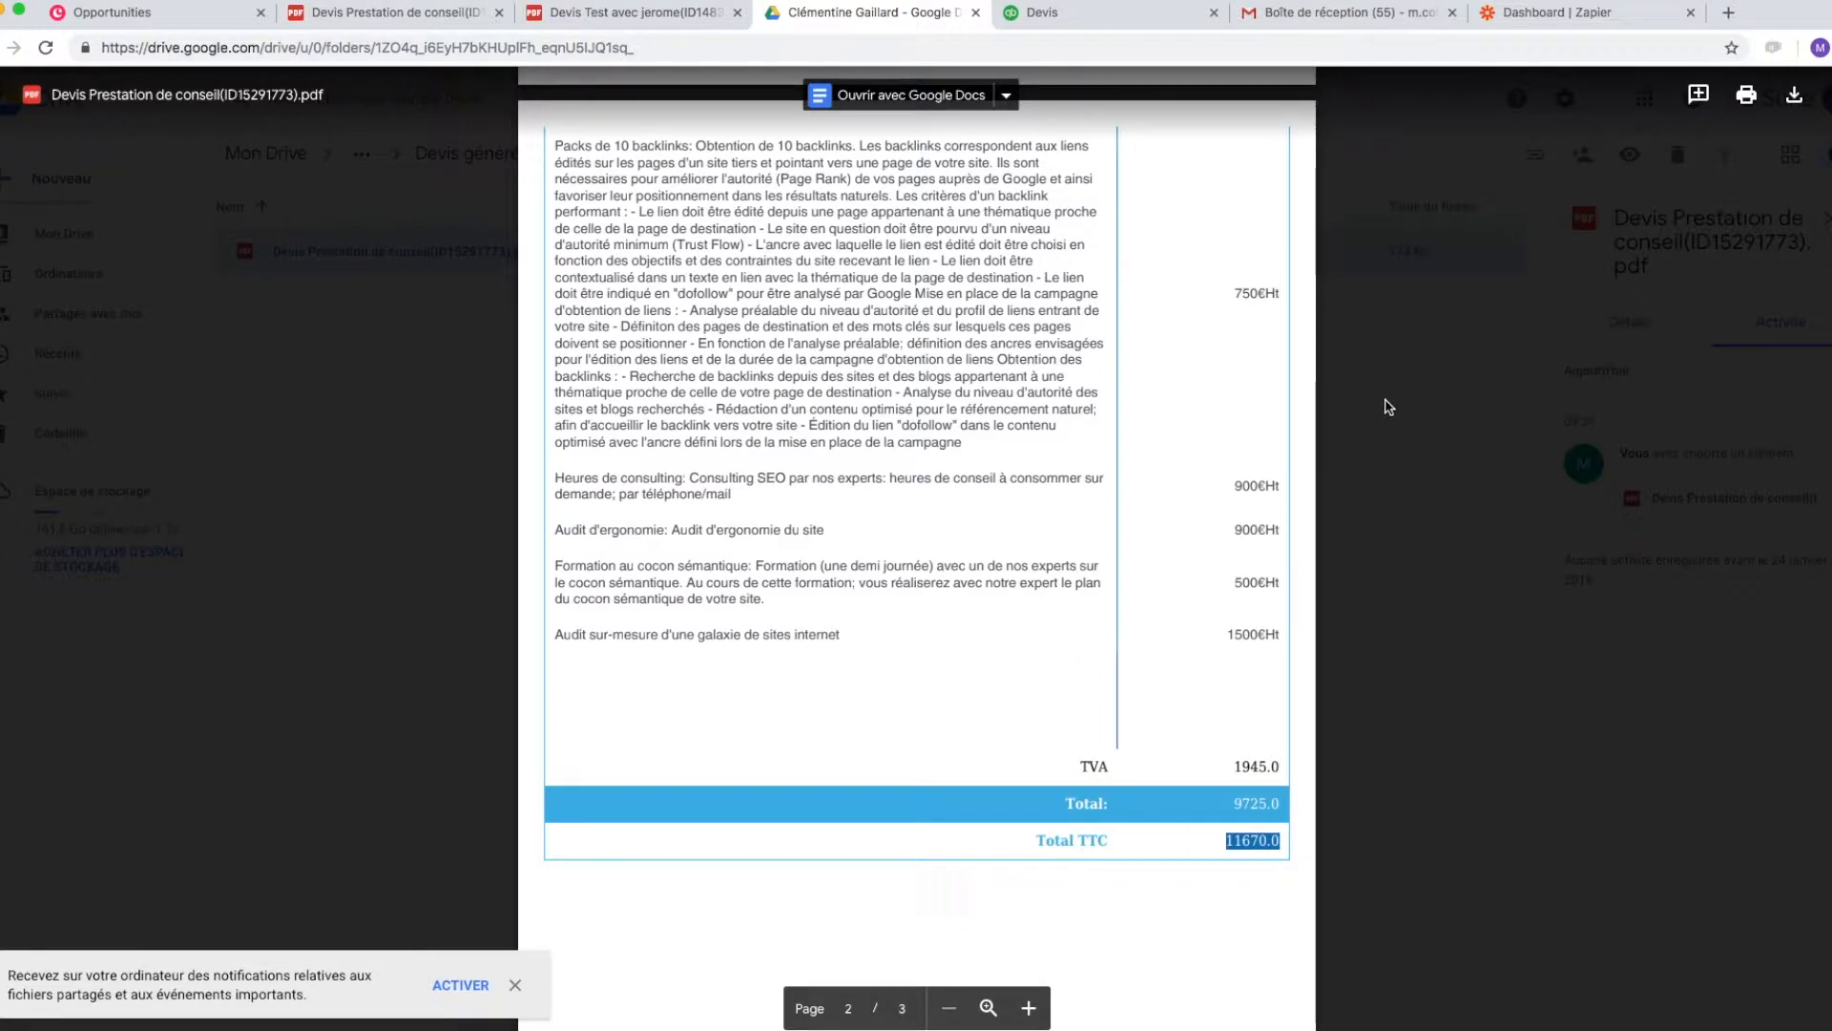
- Switch to QuickBooks, open the pending quote of the Automate Me customer, and review its service lines and totals
{"action": "key", "text": "ctrl+Tab"}
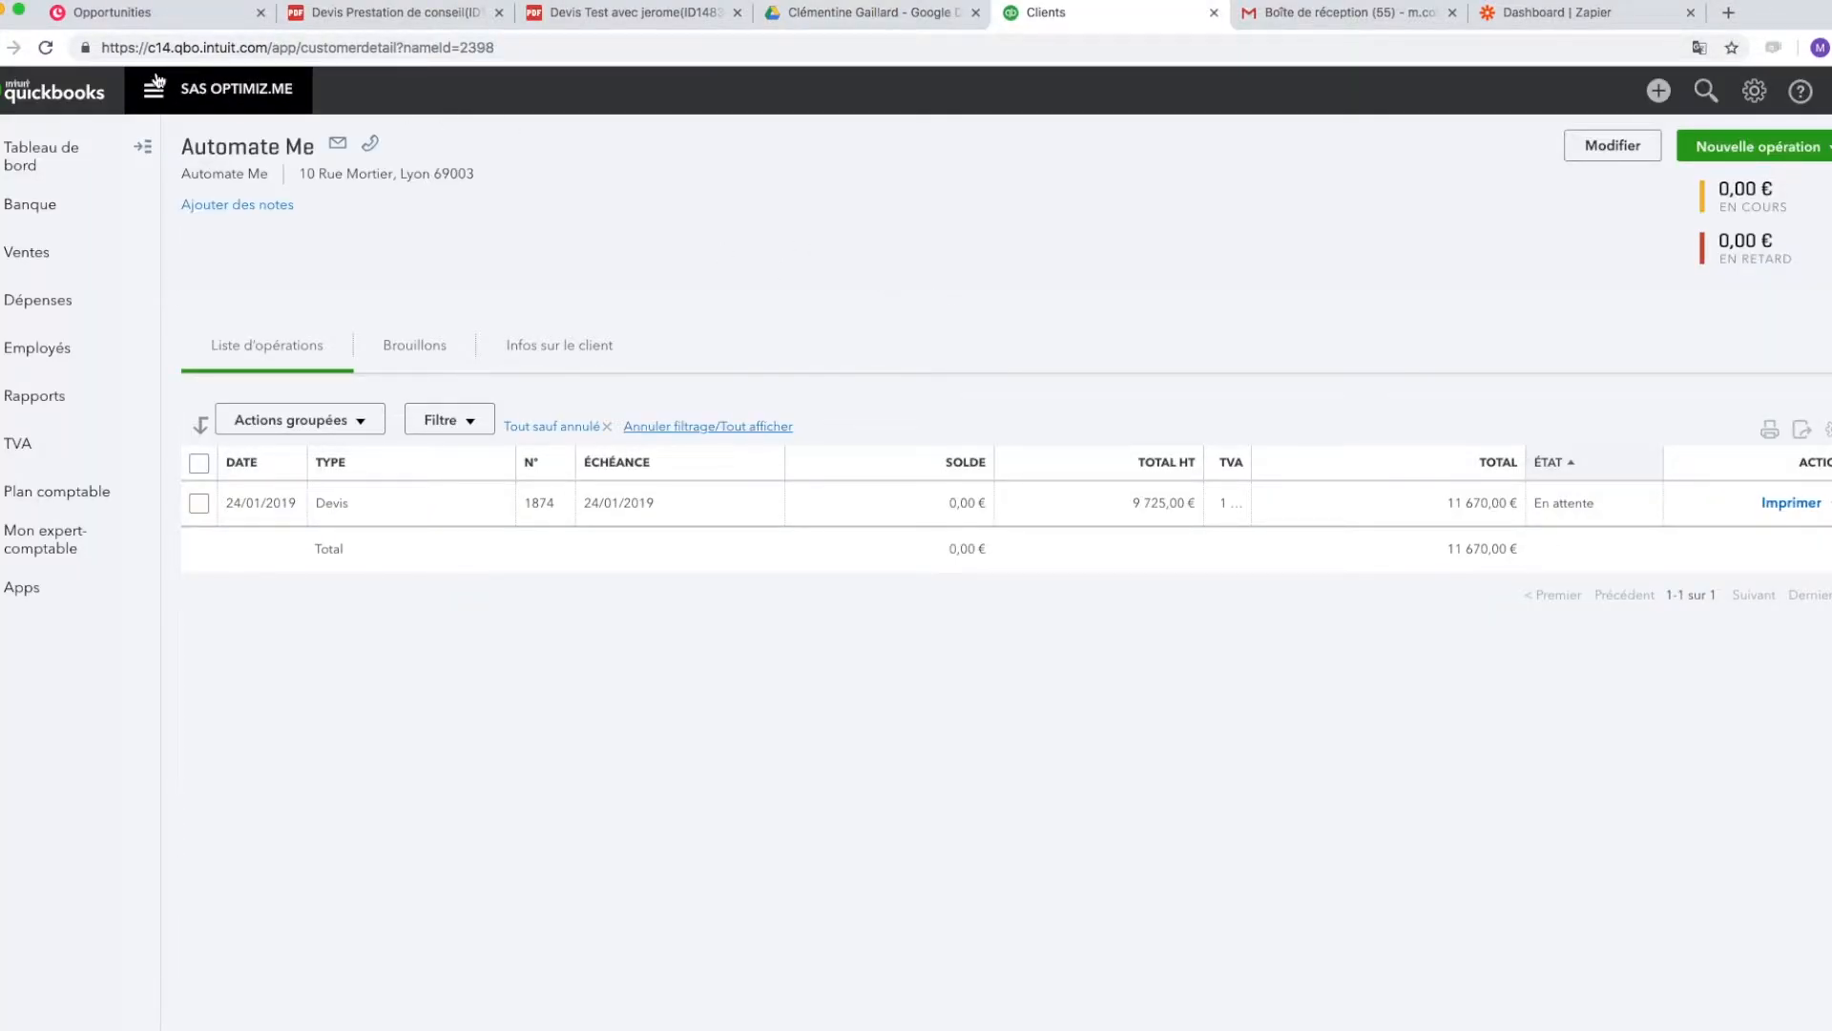
{"action": "left_click", "coordinate": [714, 502]}
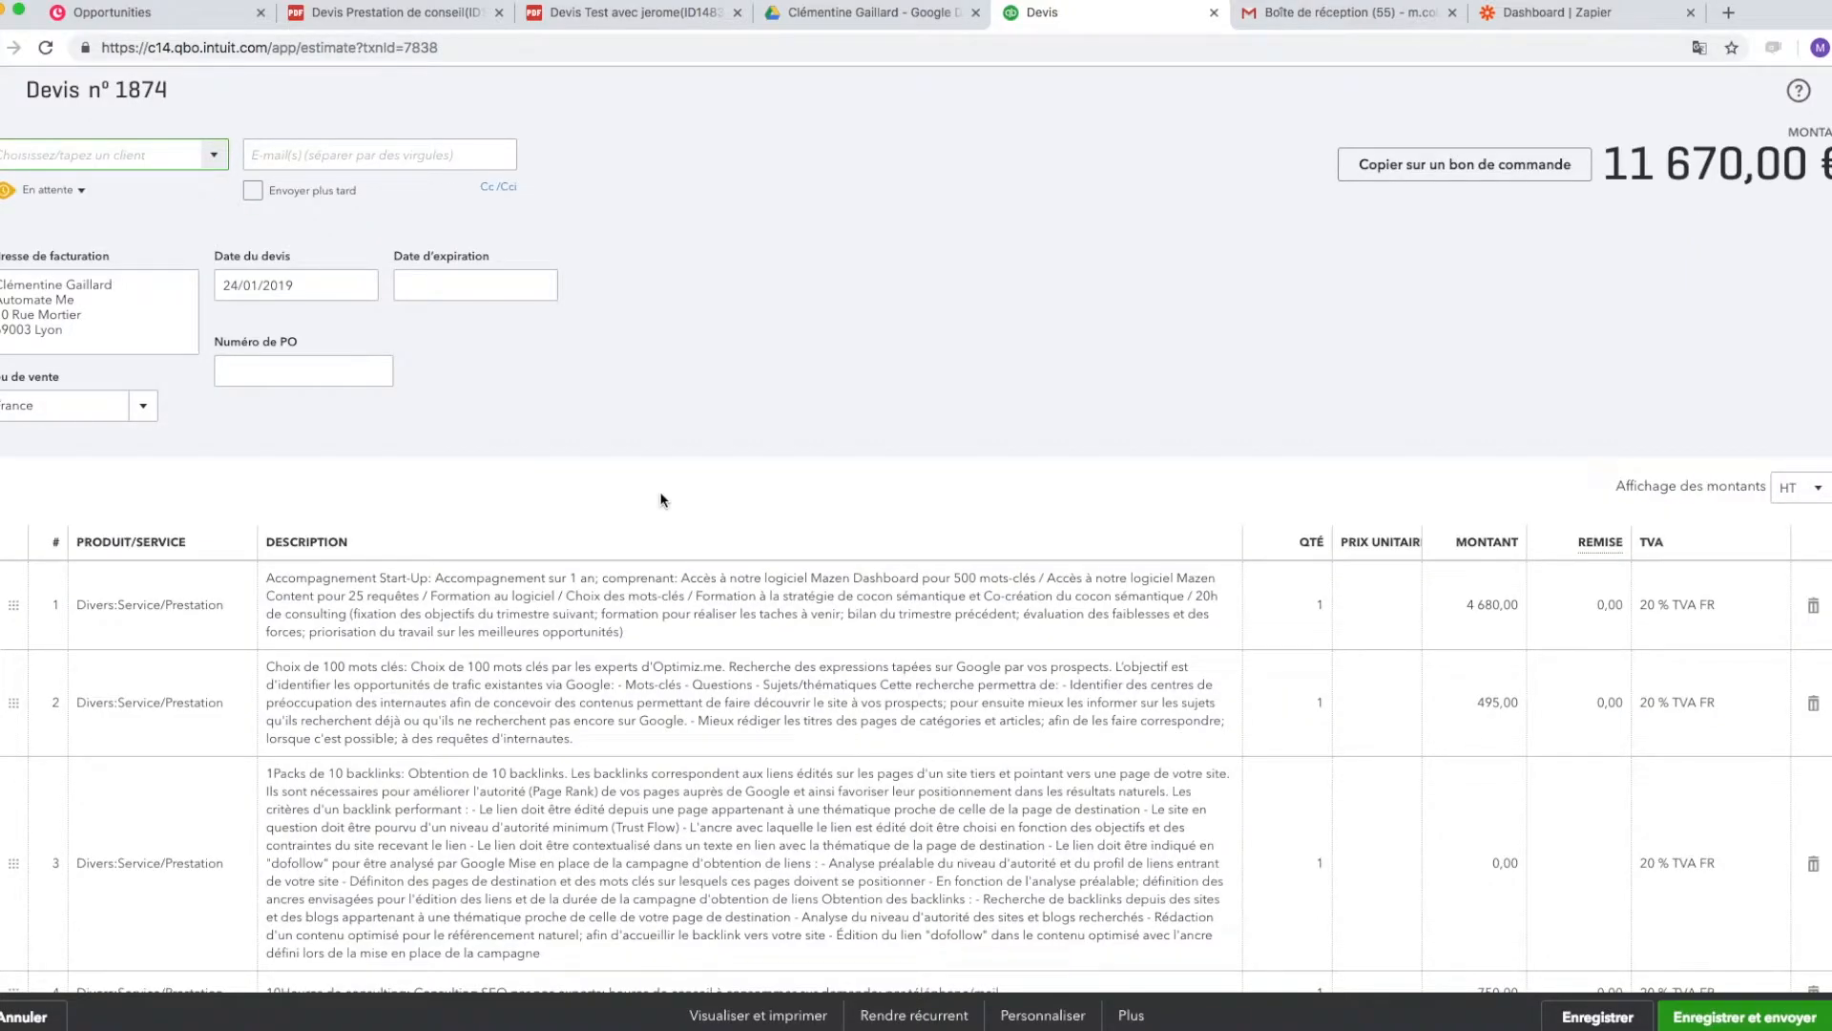
{"action": "scroll", "coordinate": [664, 499], "scroll_direction": "down", "scroll_amount": 3}
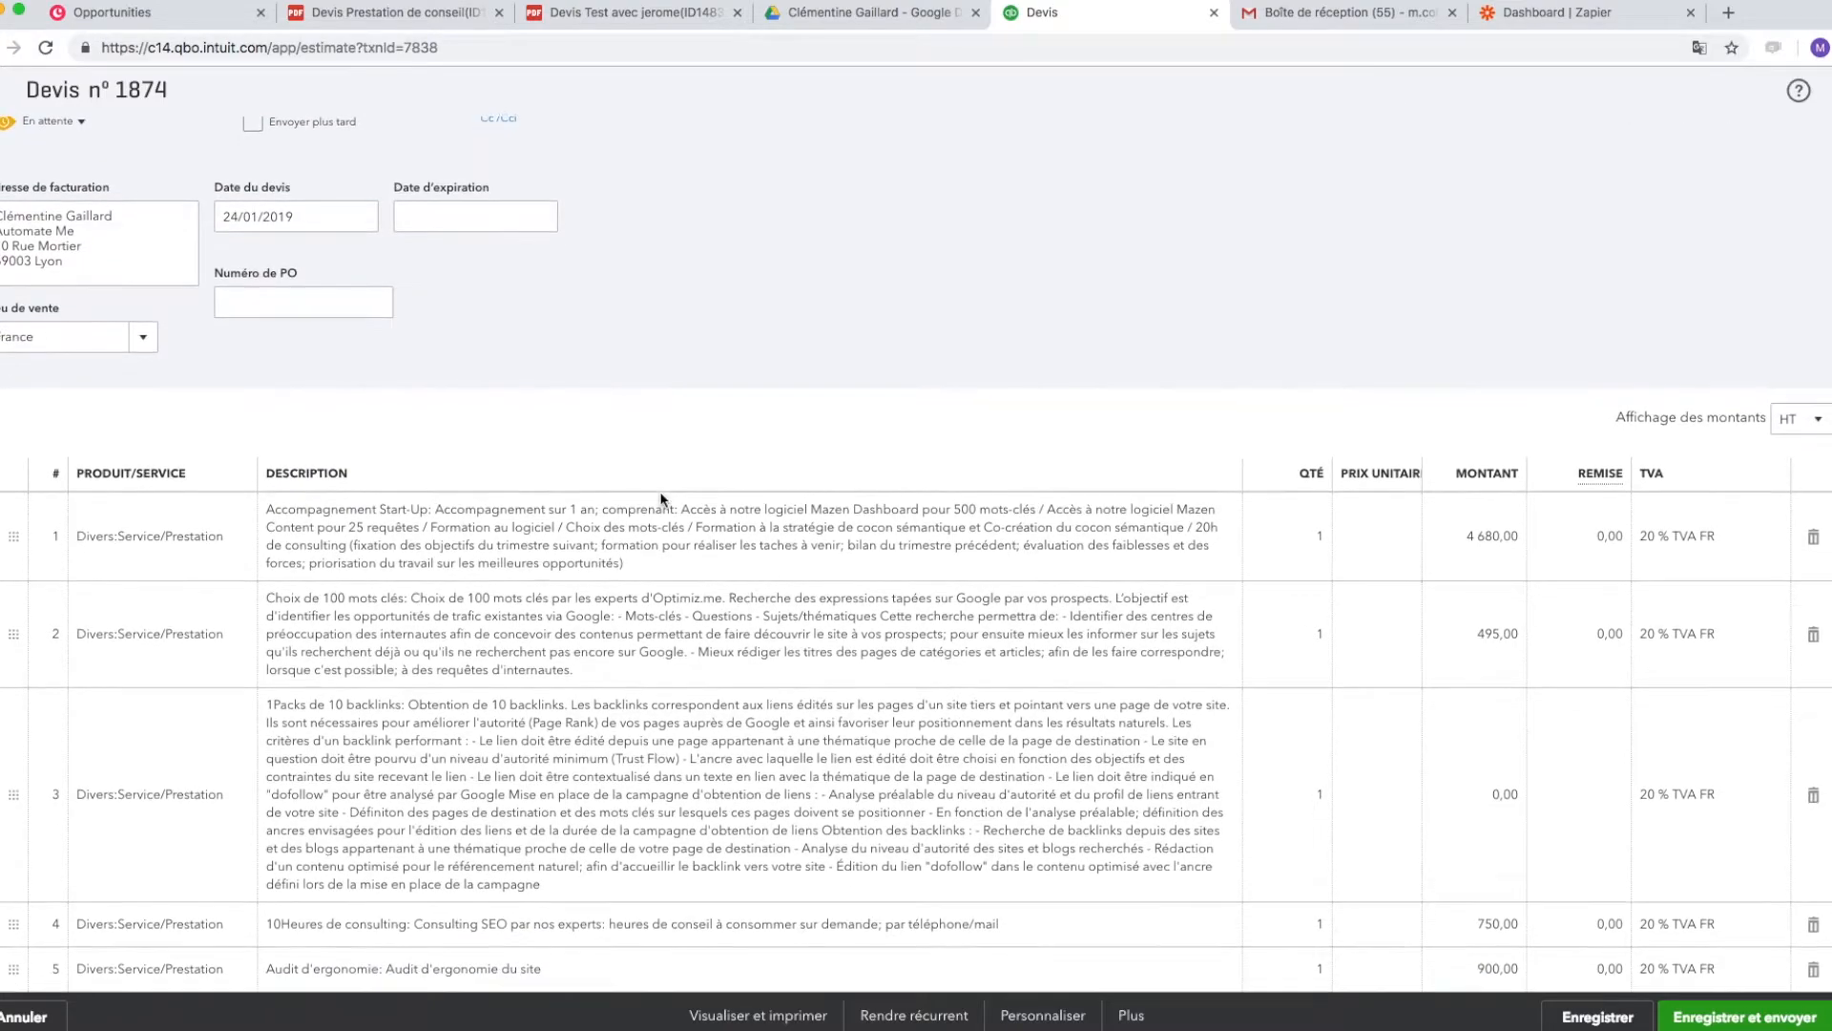
{"action": "scroll", "coordinate": [665, 500], "scroll_direction": "down", "scroll_amount": 5}
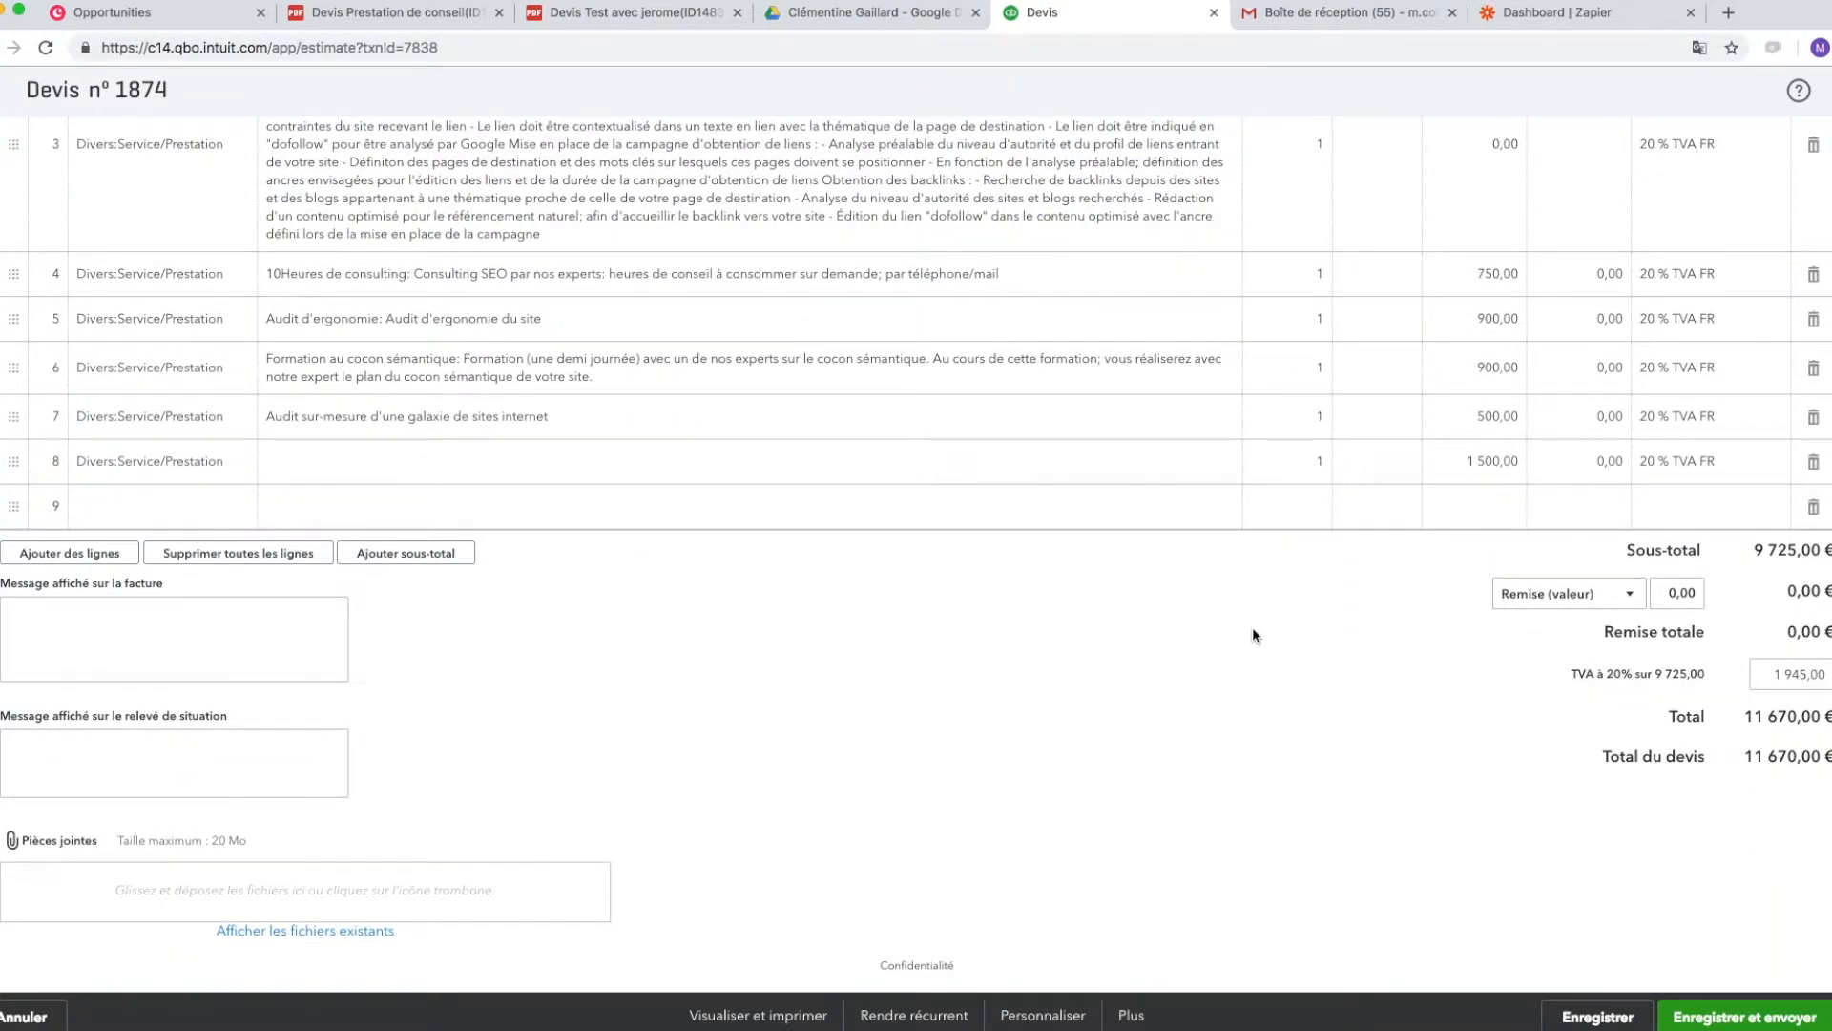
- Switch to Gmail, open the newest Proposition commerciale draft, and close the blank new message
{"action": "left_click", "coordinate": [1288, 17]}
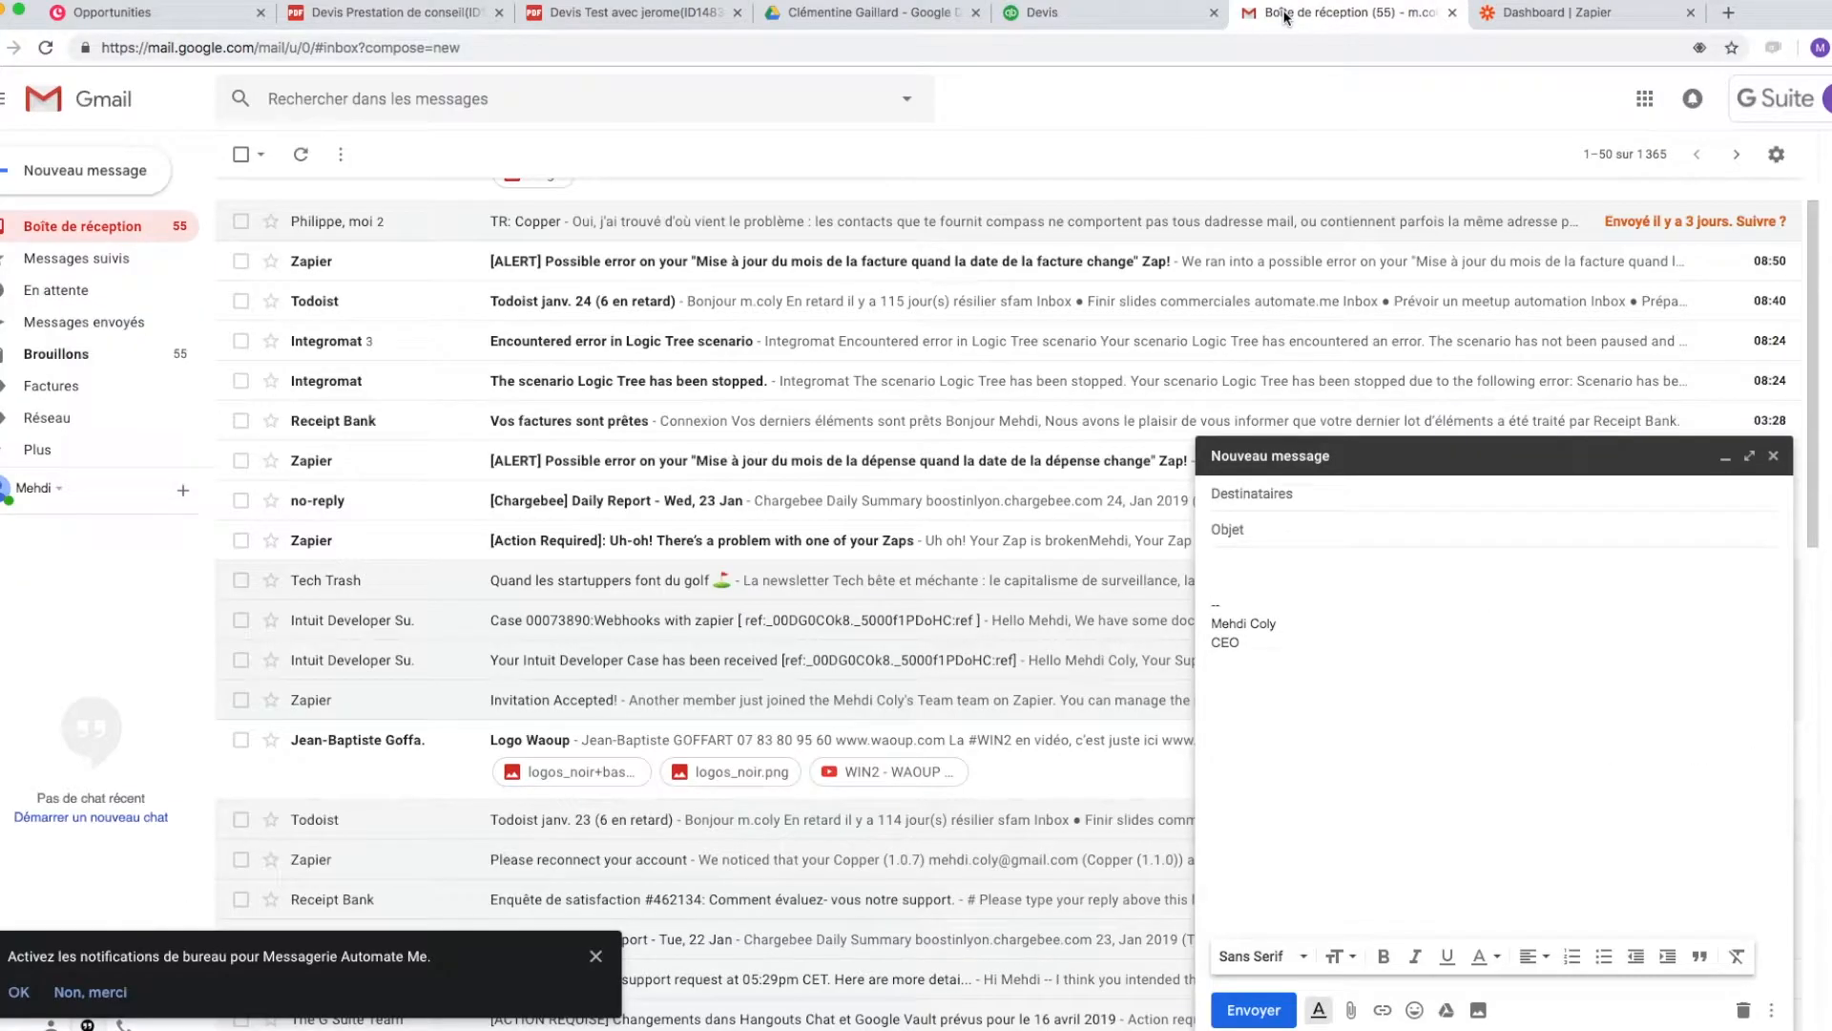
{"action": "left_click", "coordinate": [55, 353]}
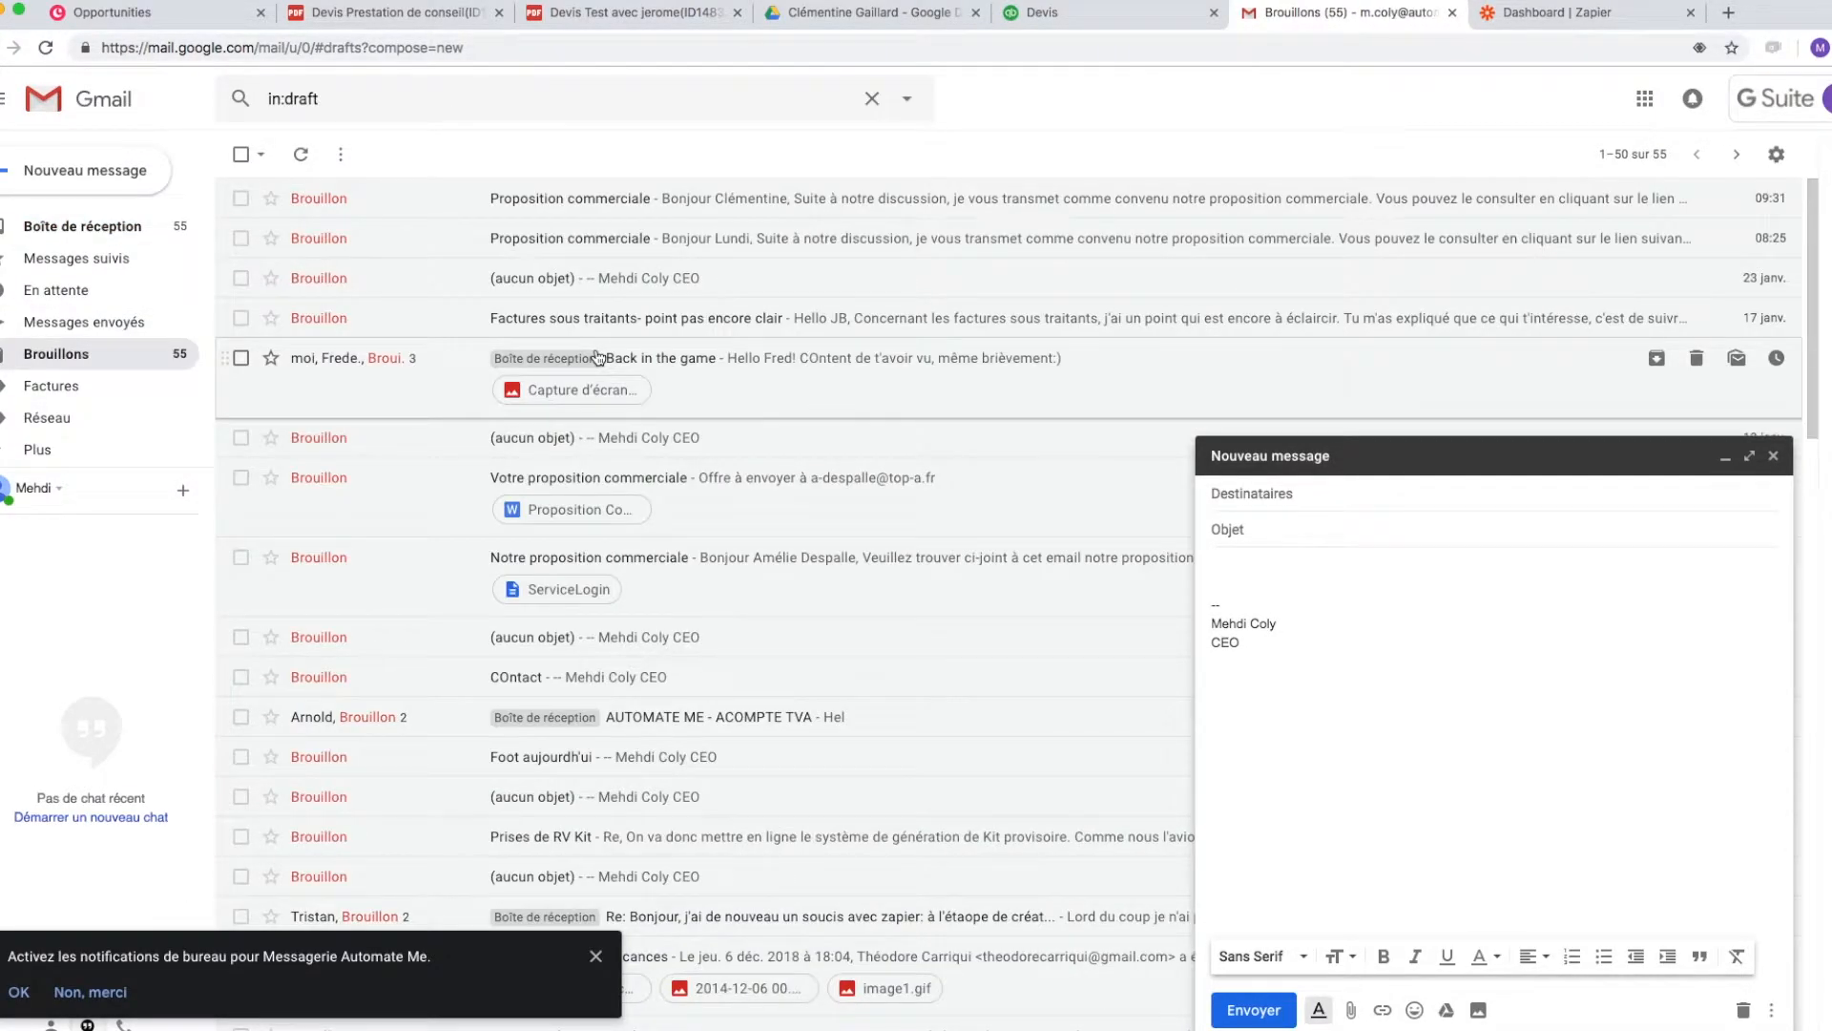
{"action": "left_click", "coordinate": [626, 198]}
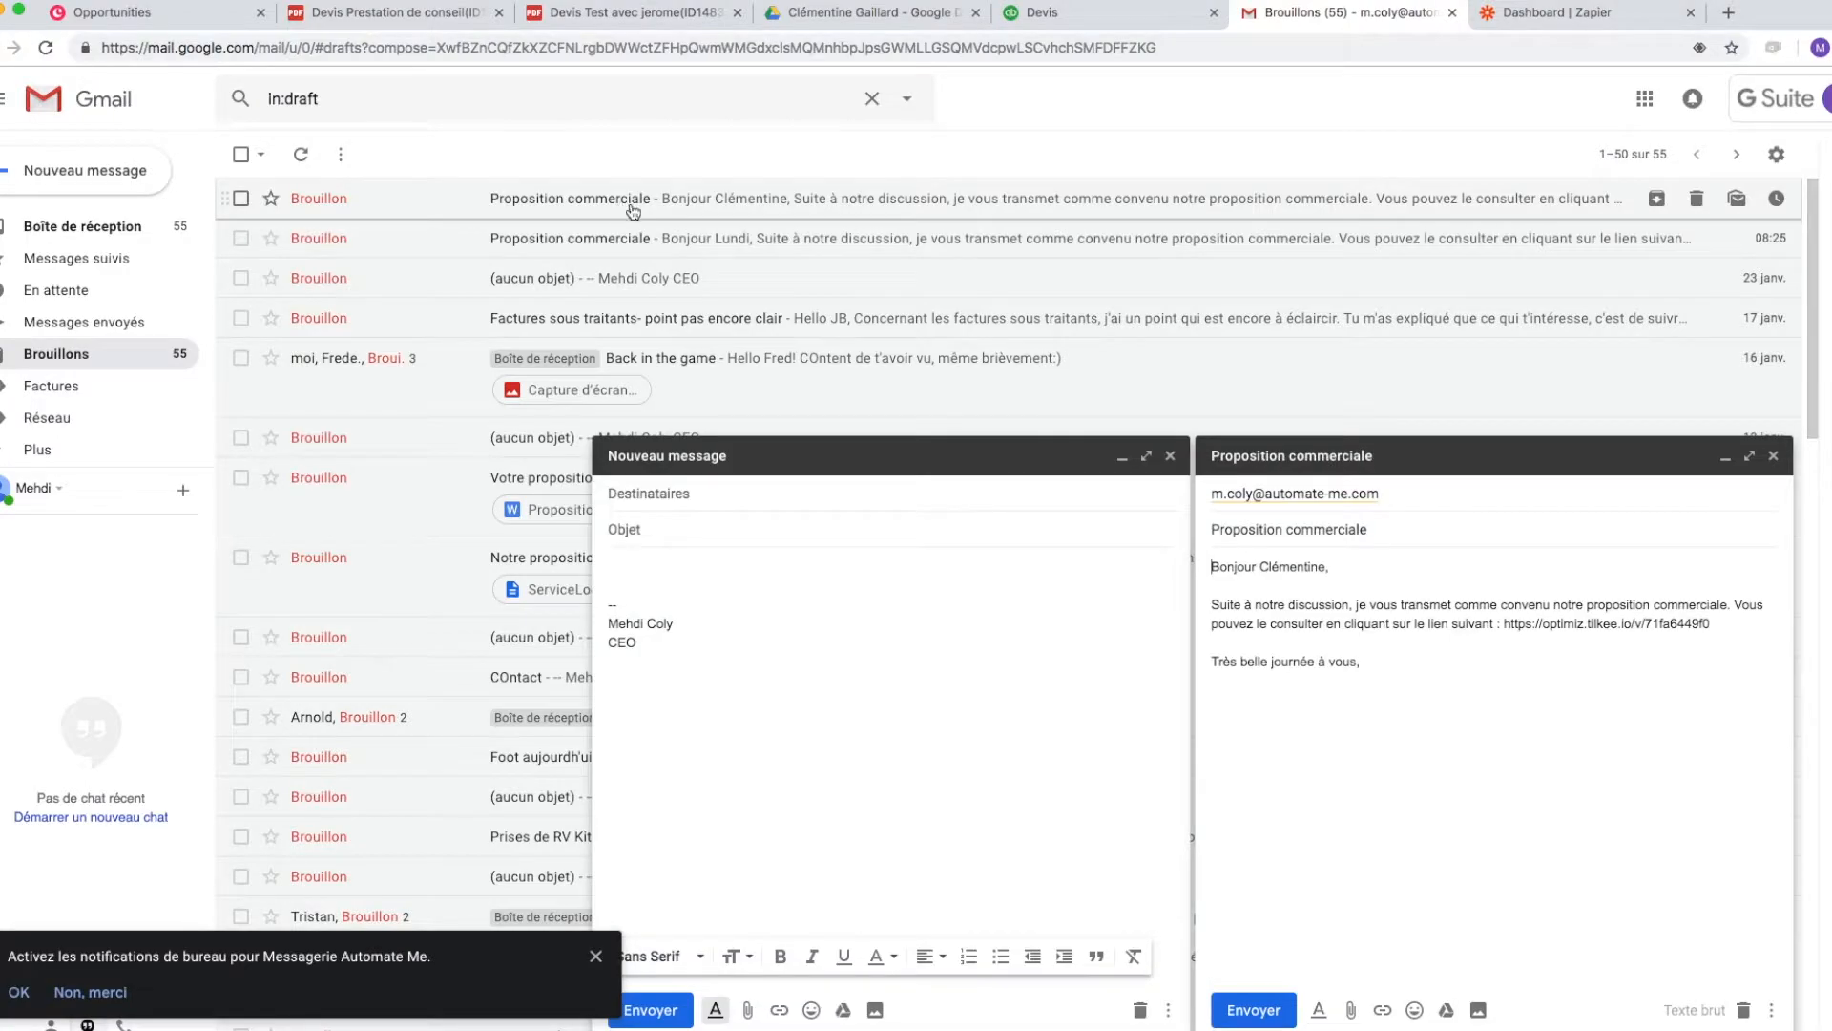
{"action": "left_click", "coordinate": [1168, 456]}
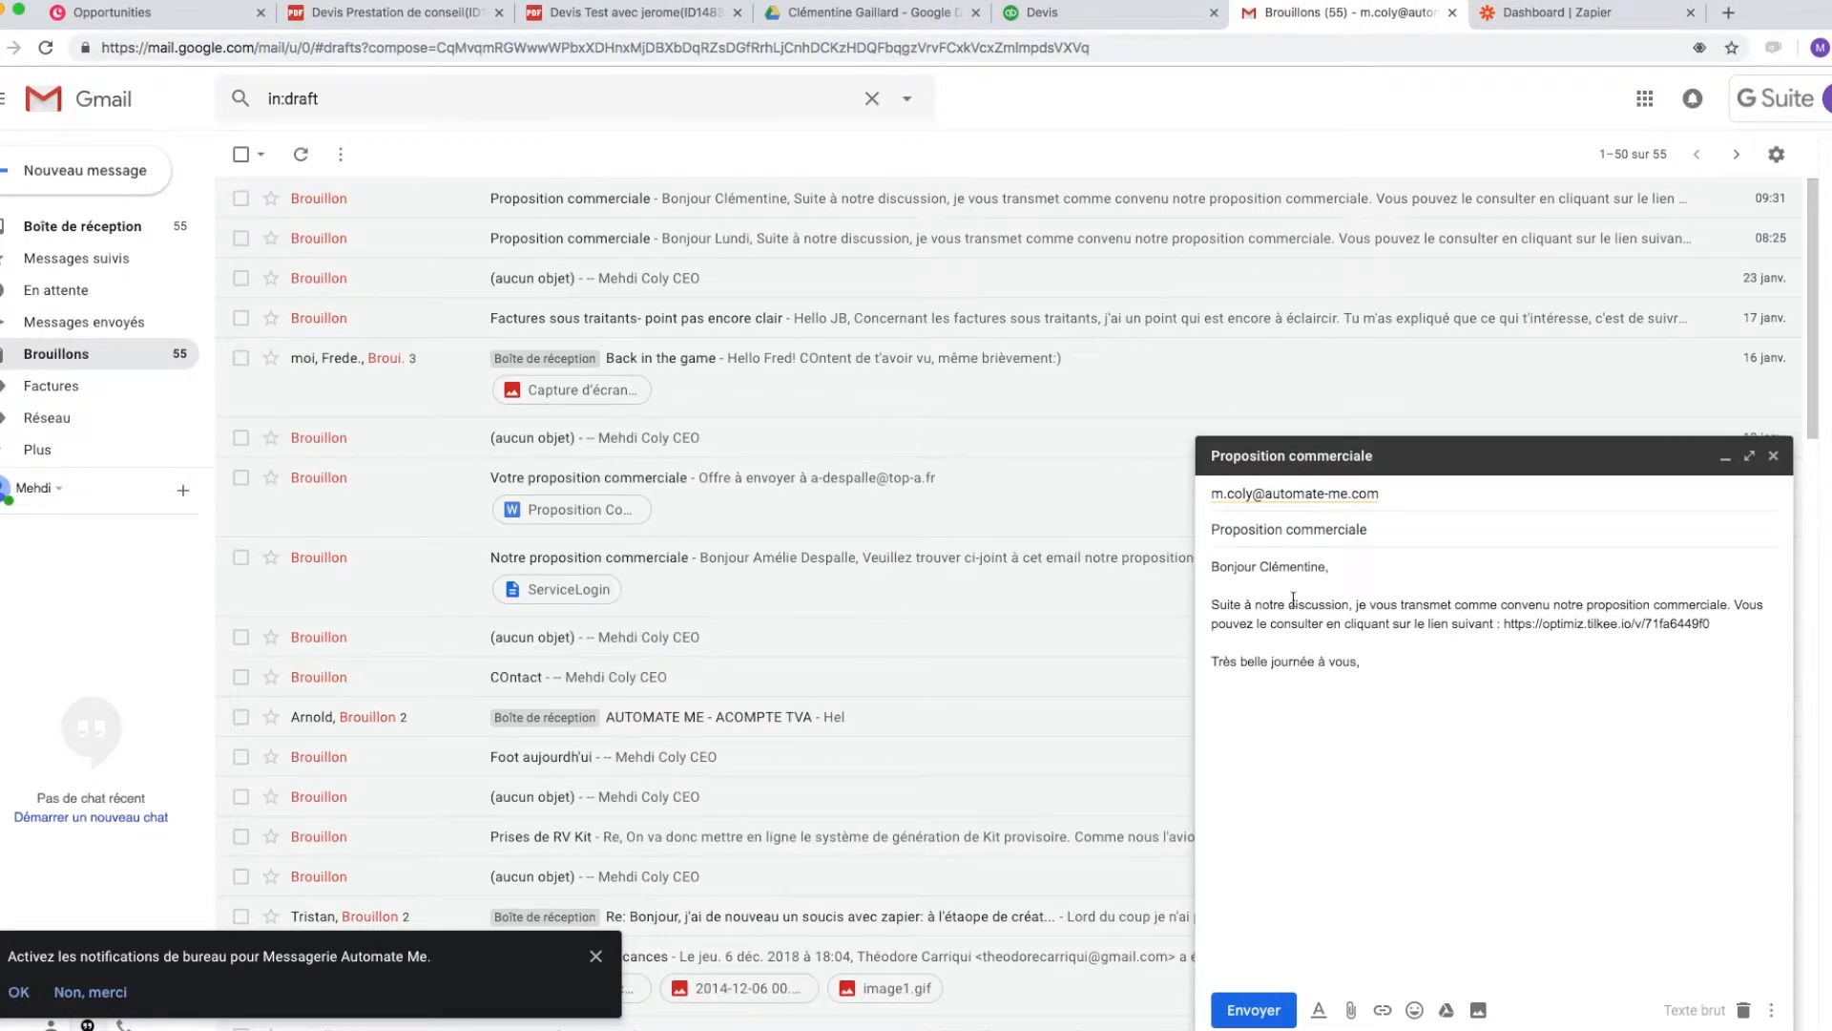
- Copy the Tilkee proposal link from the draft's body and open it in a new browser tab
{"action": "left_click_drag", "start_coordinate": [1220, 603], "coordinate": [1390, 605]}
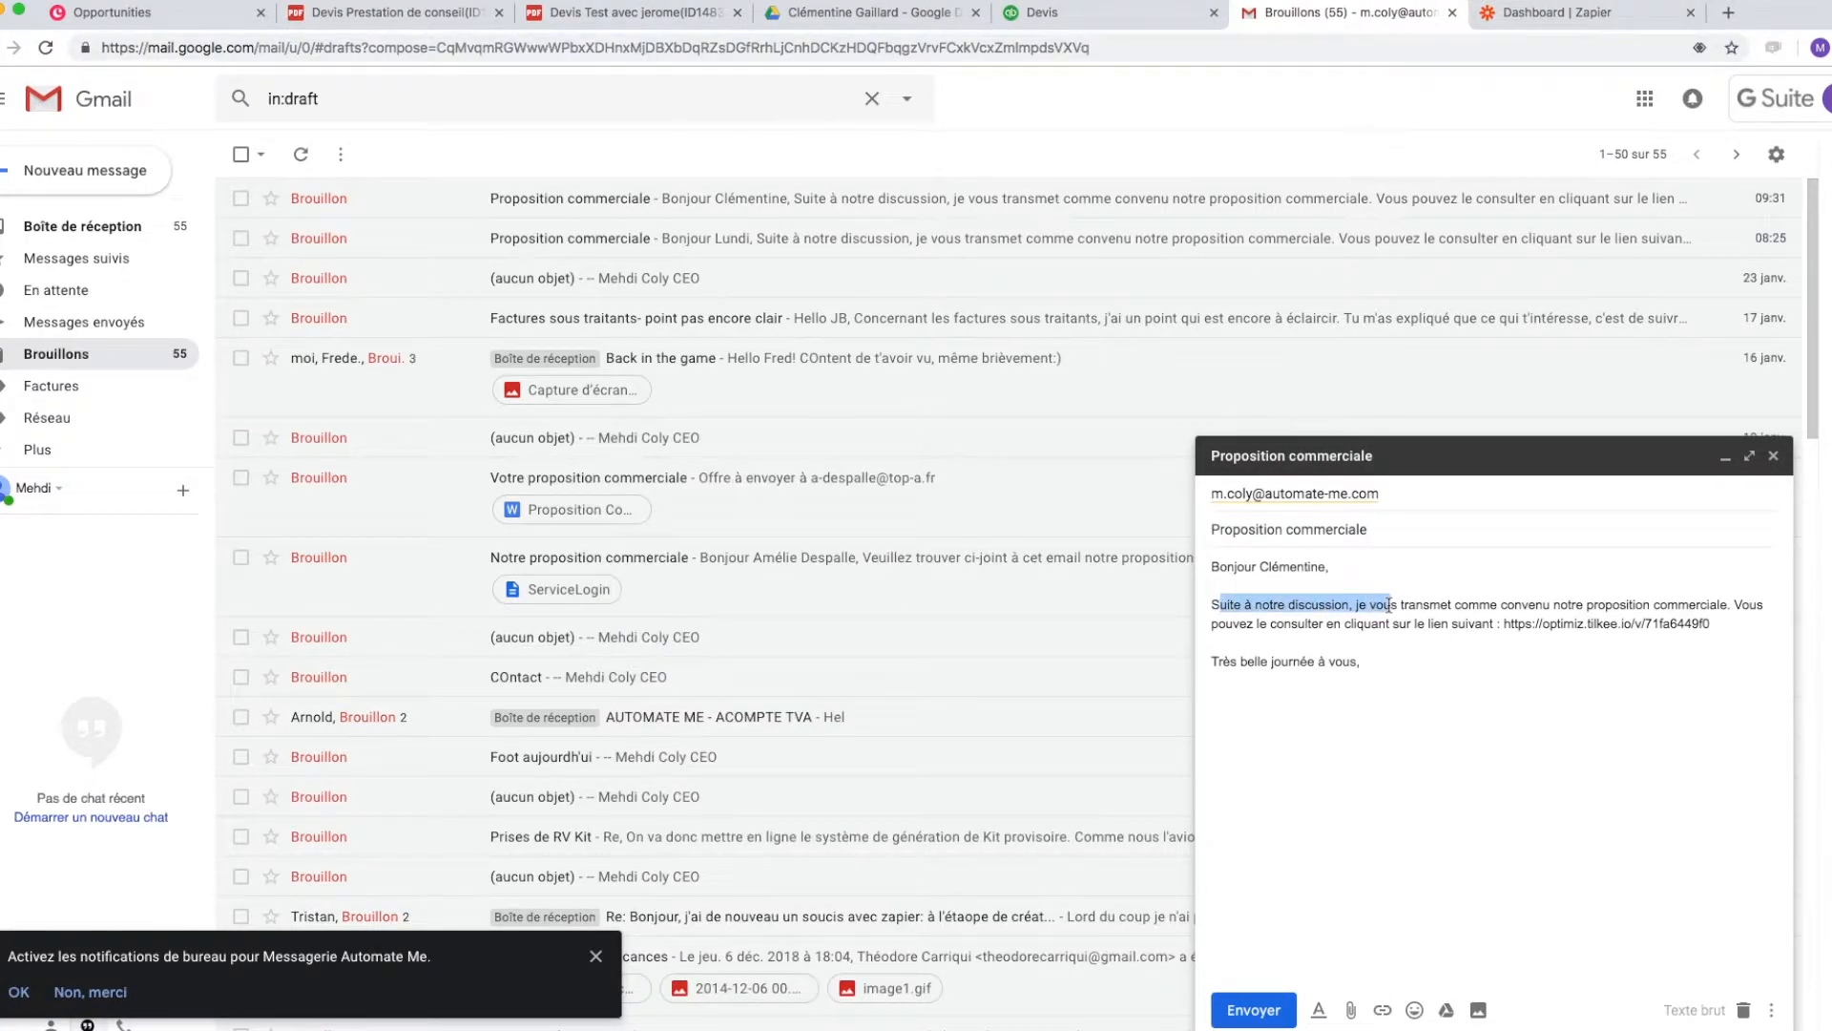
{"action": "left_click", "coordinate": [1724, 620]}
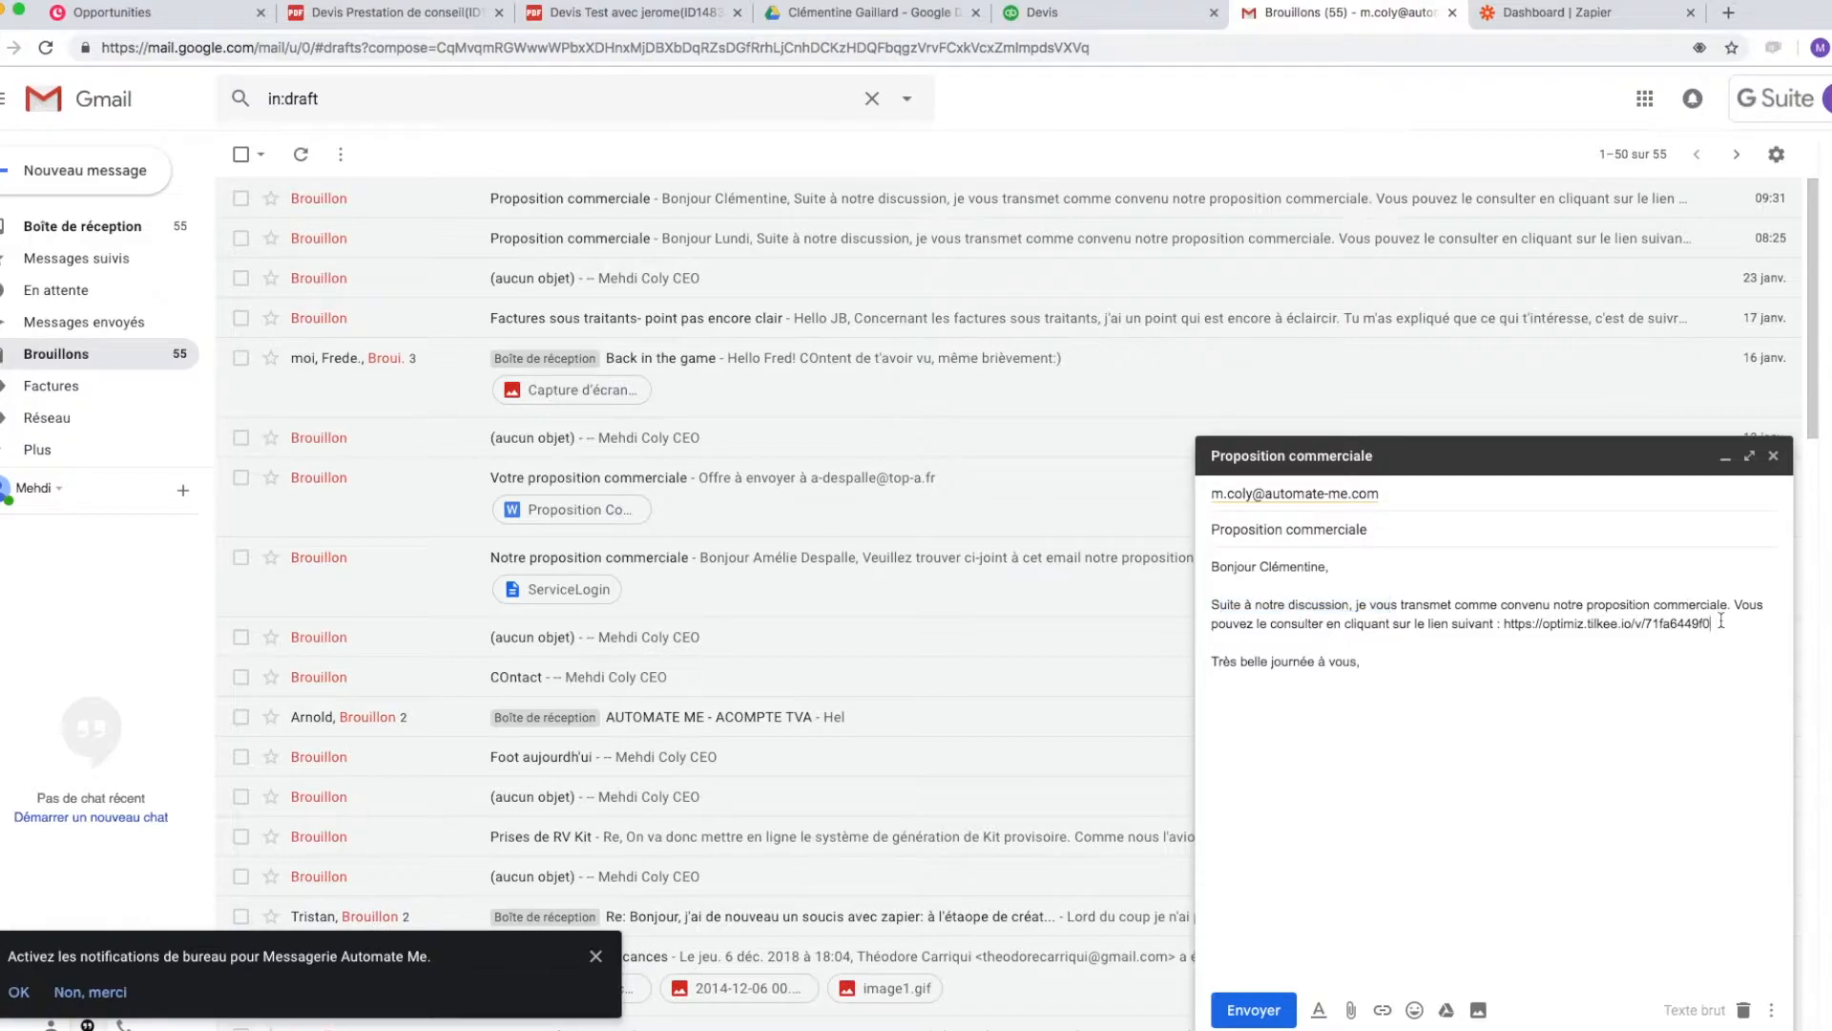
{"action": "left_click", "coordinate": [1504, 626], "text": "shift"}
{"action": "key", "text": "ctrl+c"}
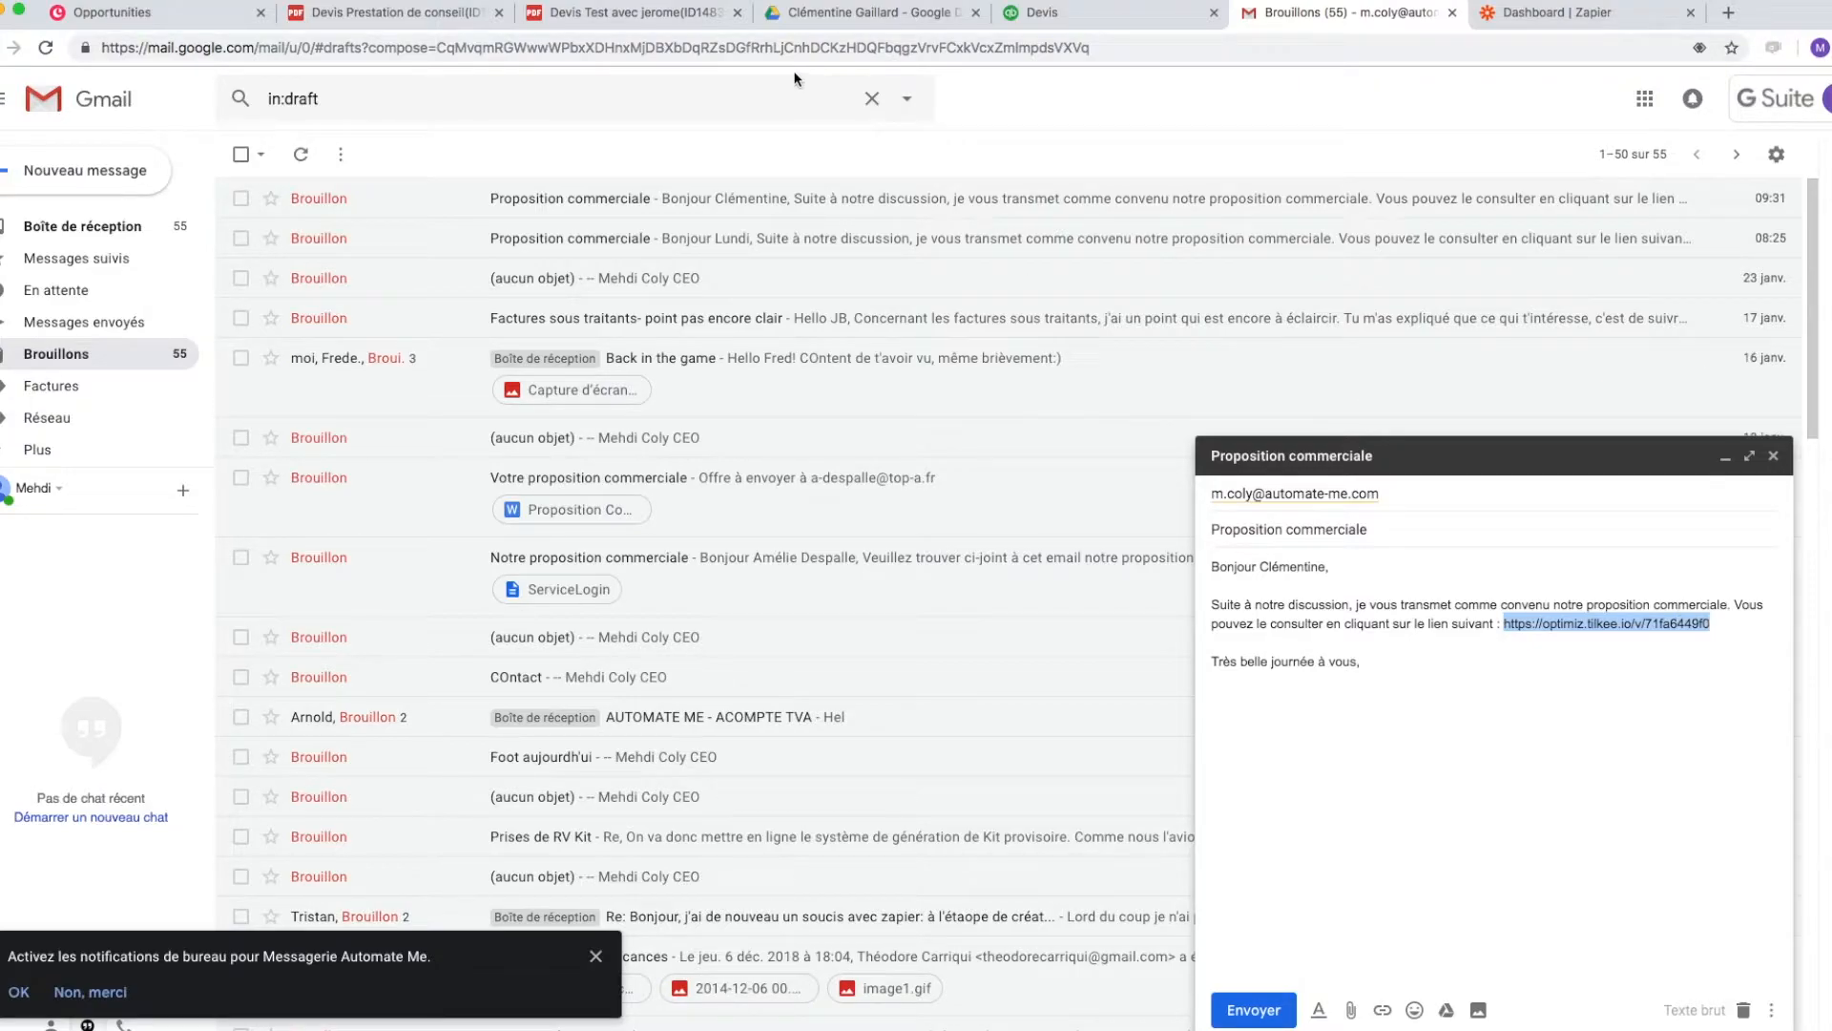
{"action": "left_click", "coordinate": [1728, 12]}
{"action": "key", "text": "ctrl+v"}
{"action": "key", "text": "Return"}
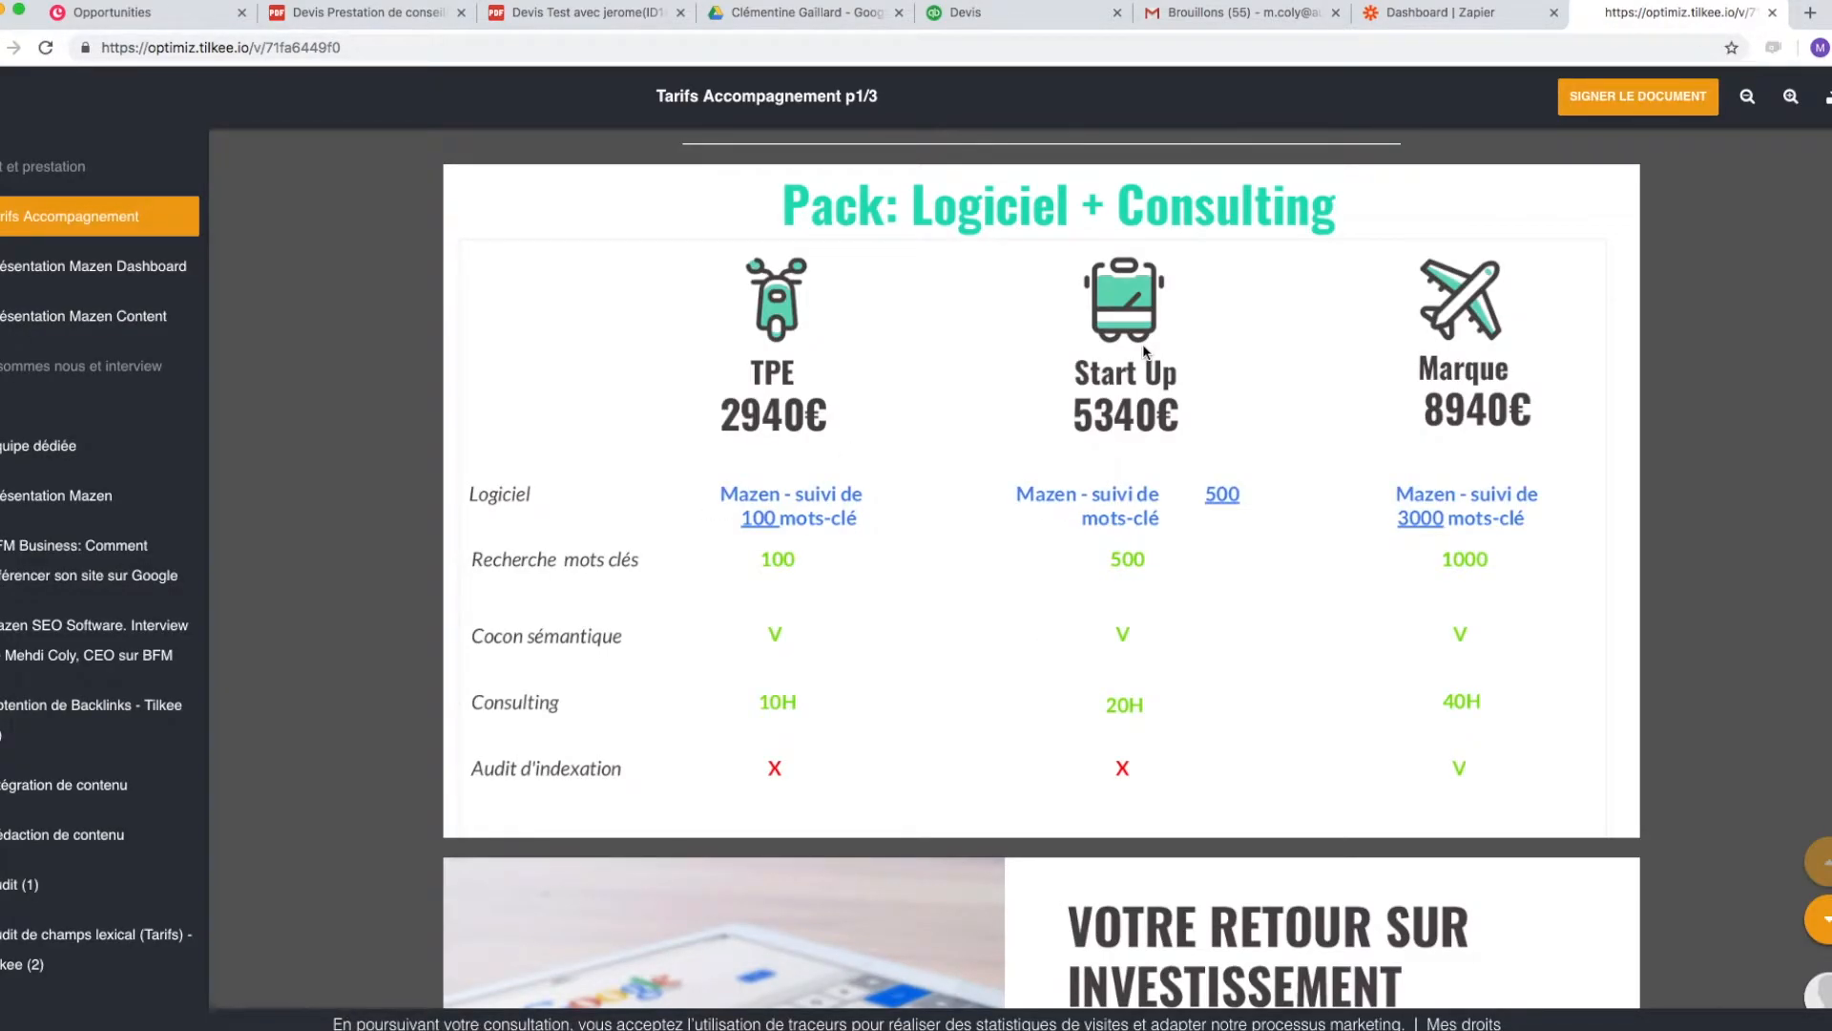
- View Présentation Mazen Dashboard and Equipe dédiée in the Tilkee proposal, and play the video BFM Business: Comment référencer son site sur Google
{"action": "left_click", "coordinate": [44, 282]}
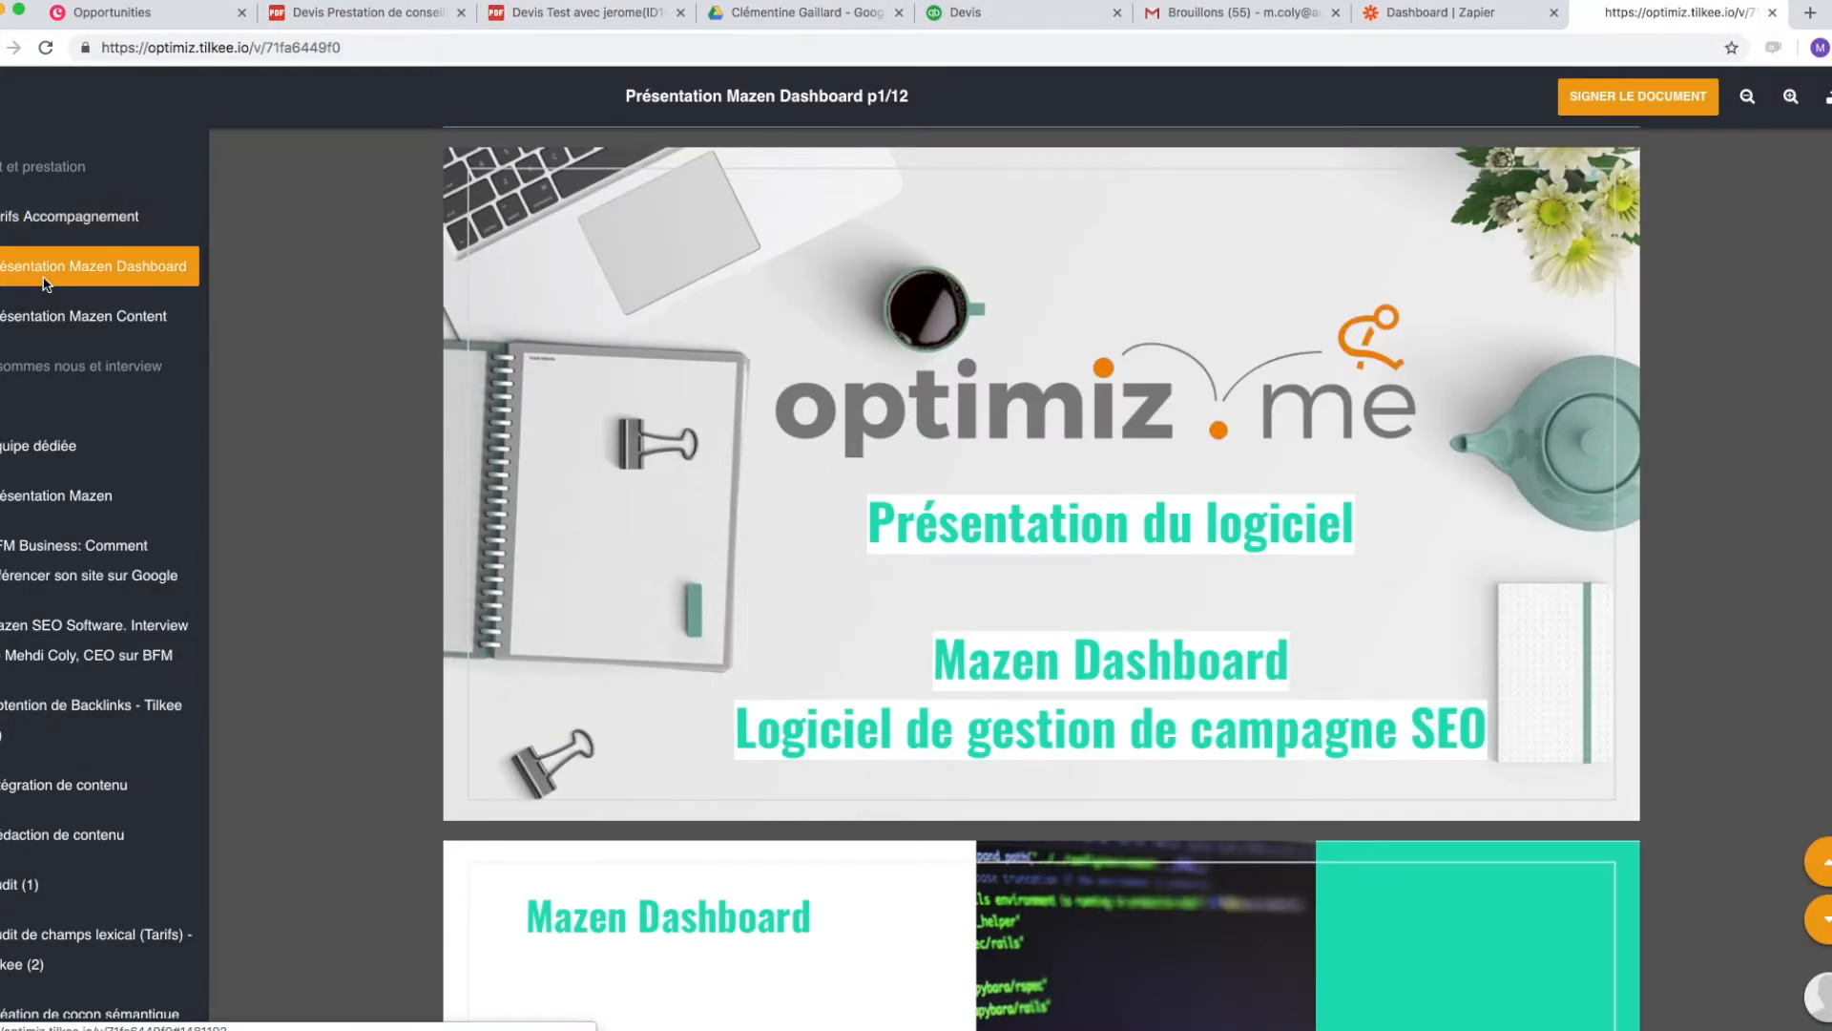
{"action": "scroll", "coordinate": [752, 573], "scroll_direction": "down", "scroll_amount": 10}
{"action": "left_click", "coordinate": [52, 446]}
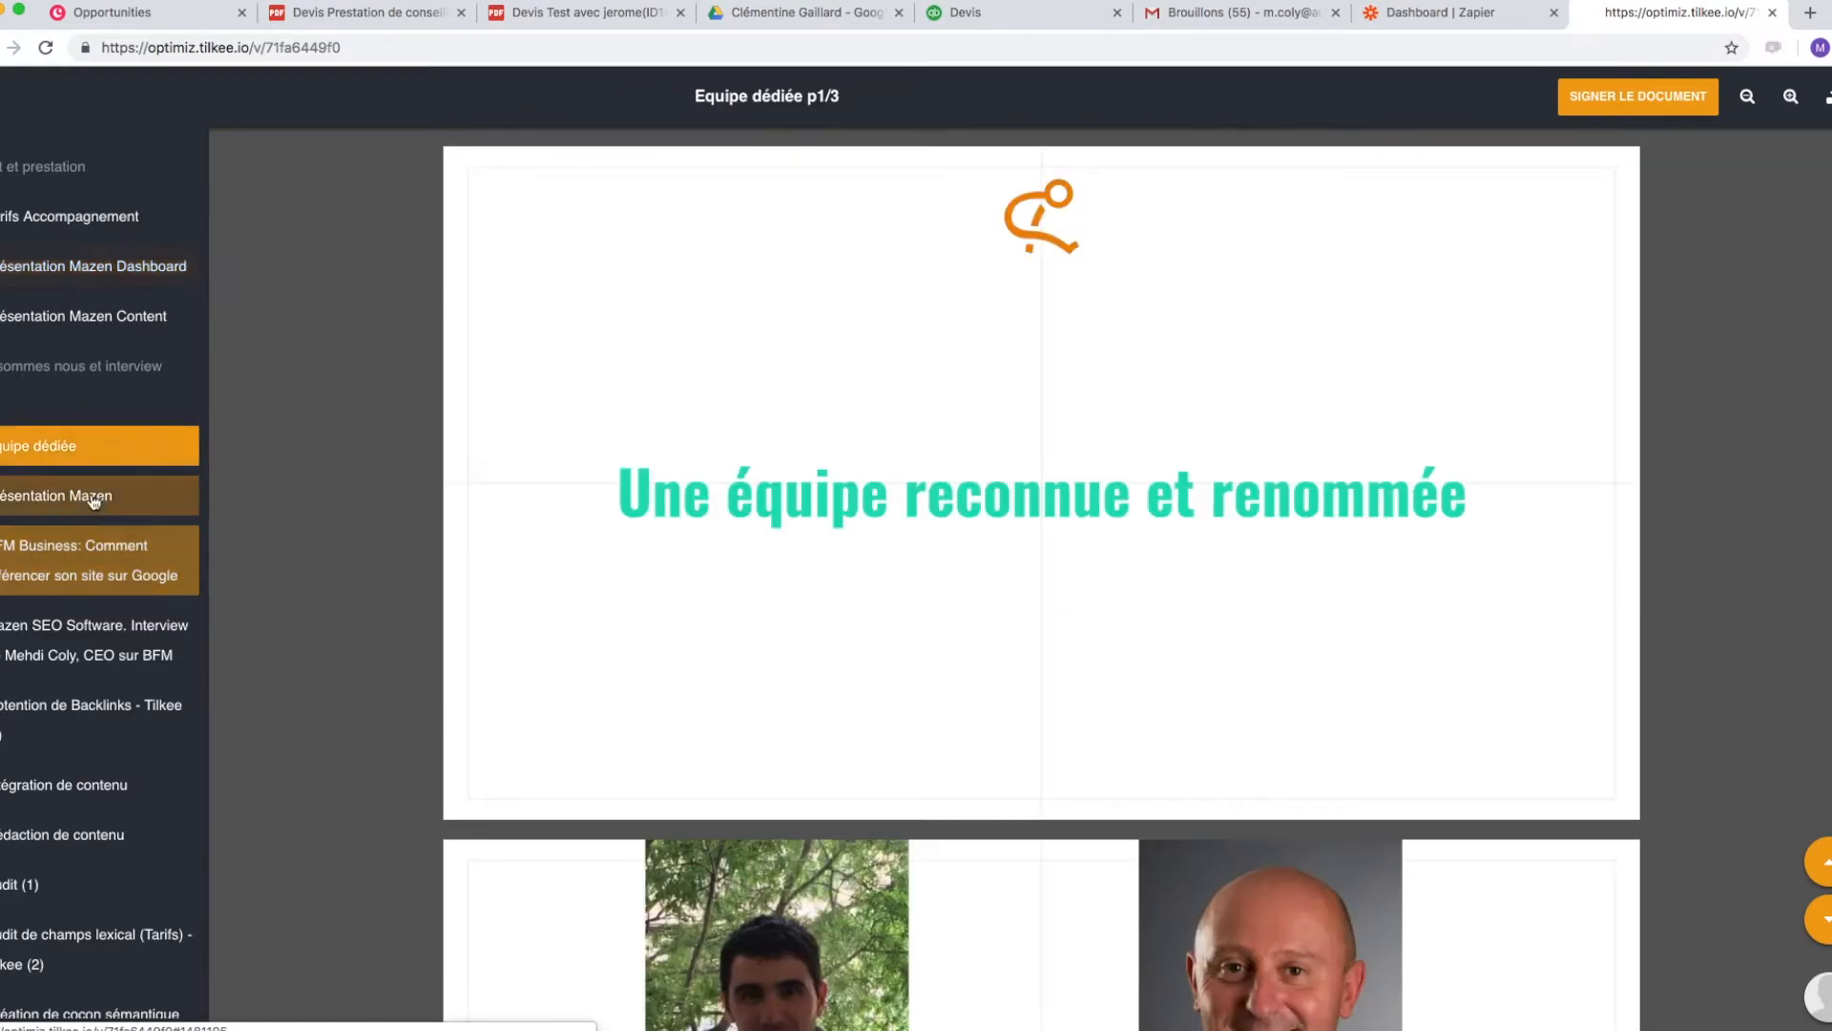
{"action": "left_click", "coordinate": [134, 553]}
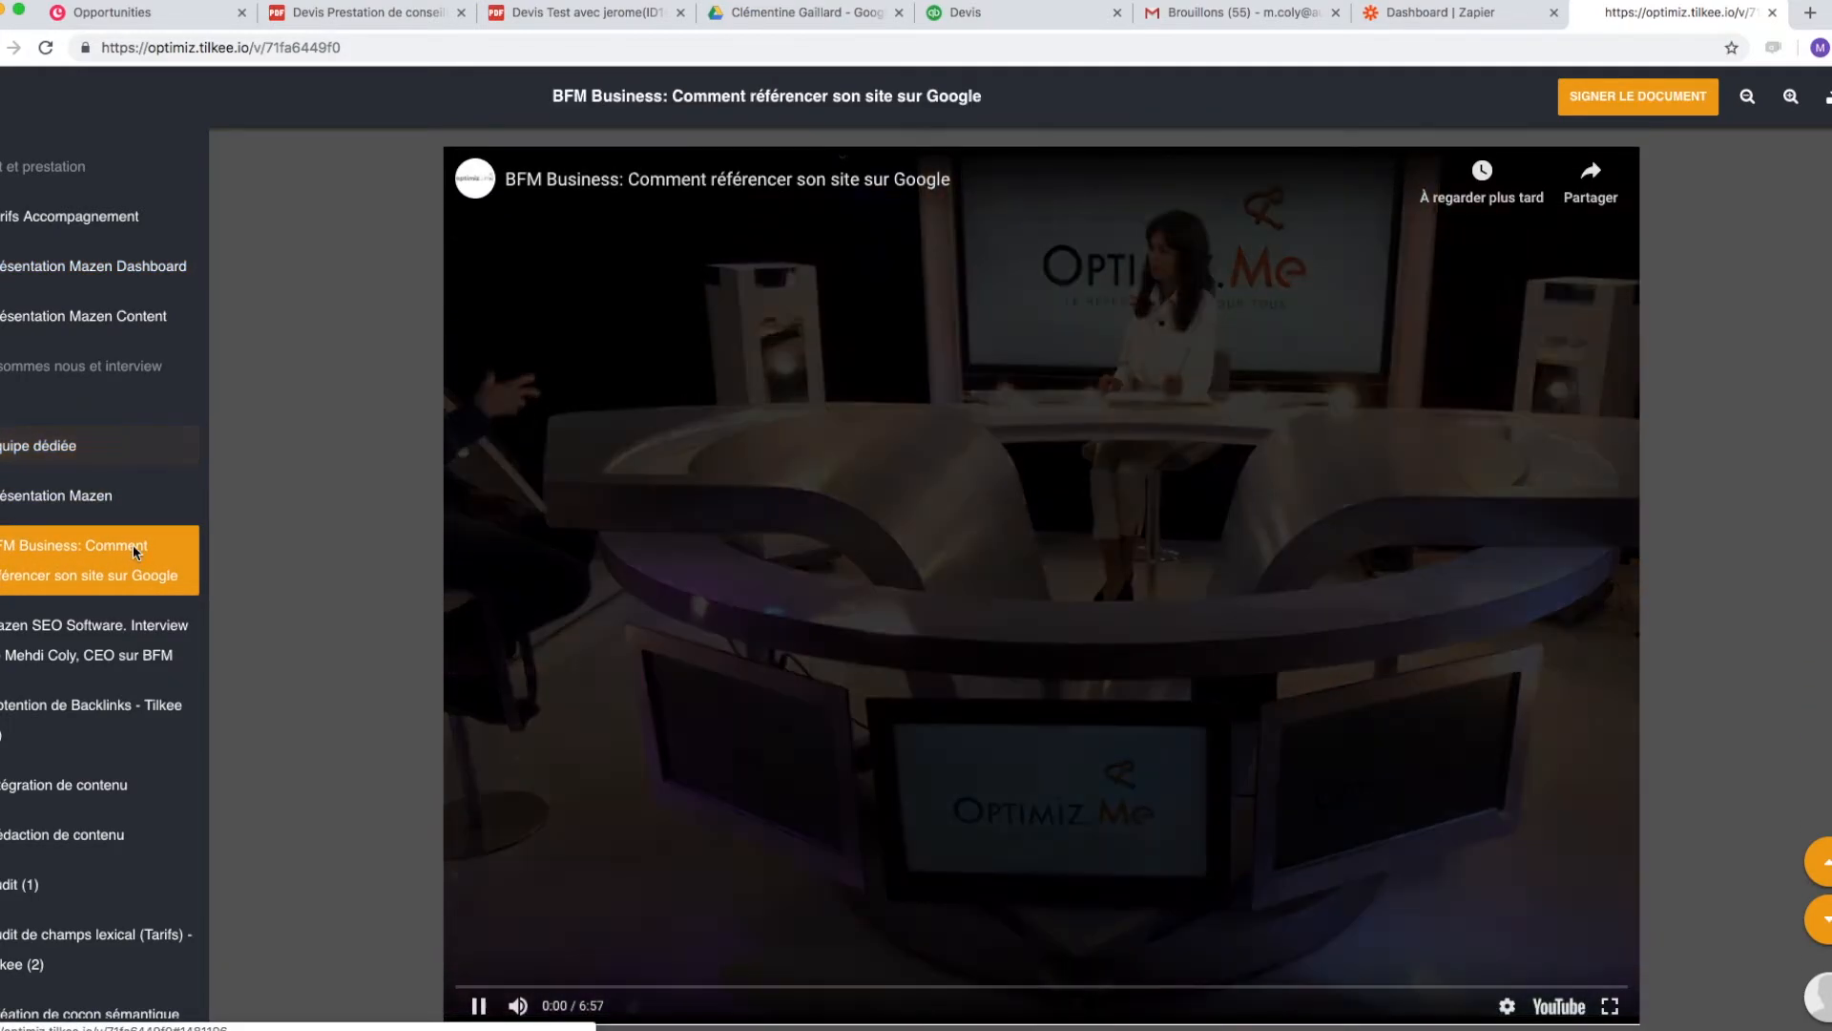
{"action": "left_click", "coordinate": [912, 587]}
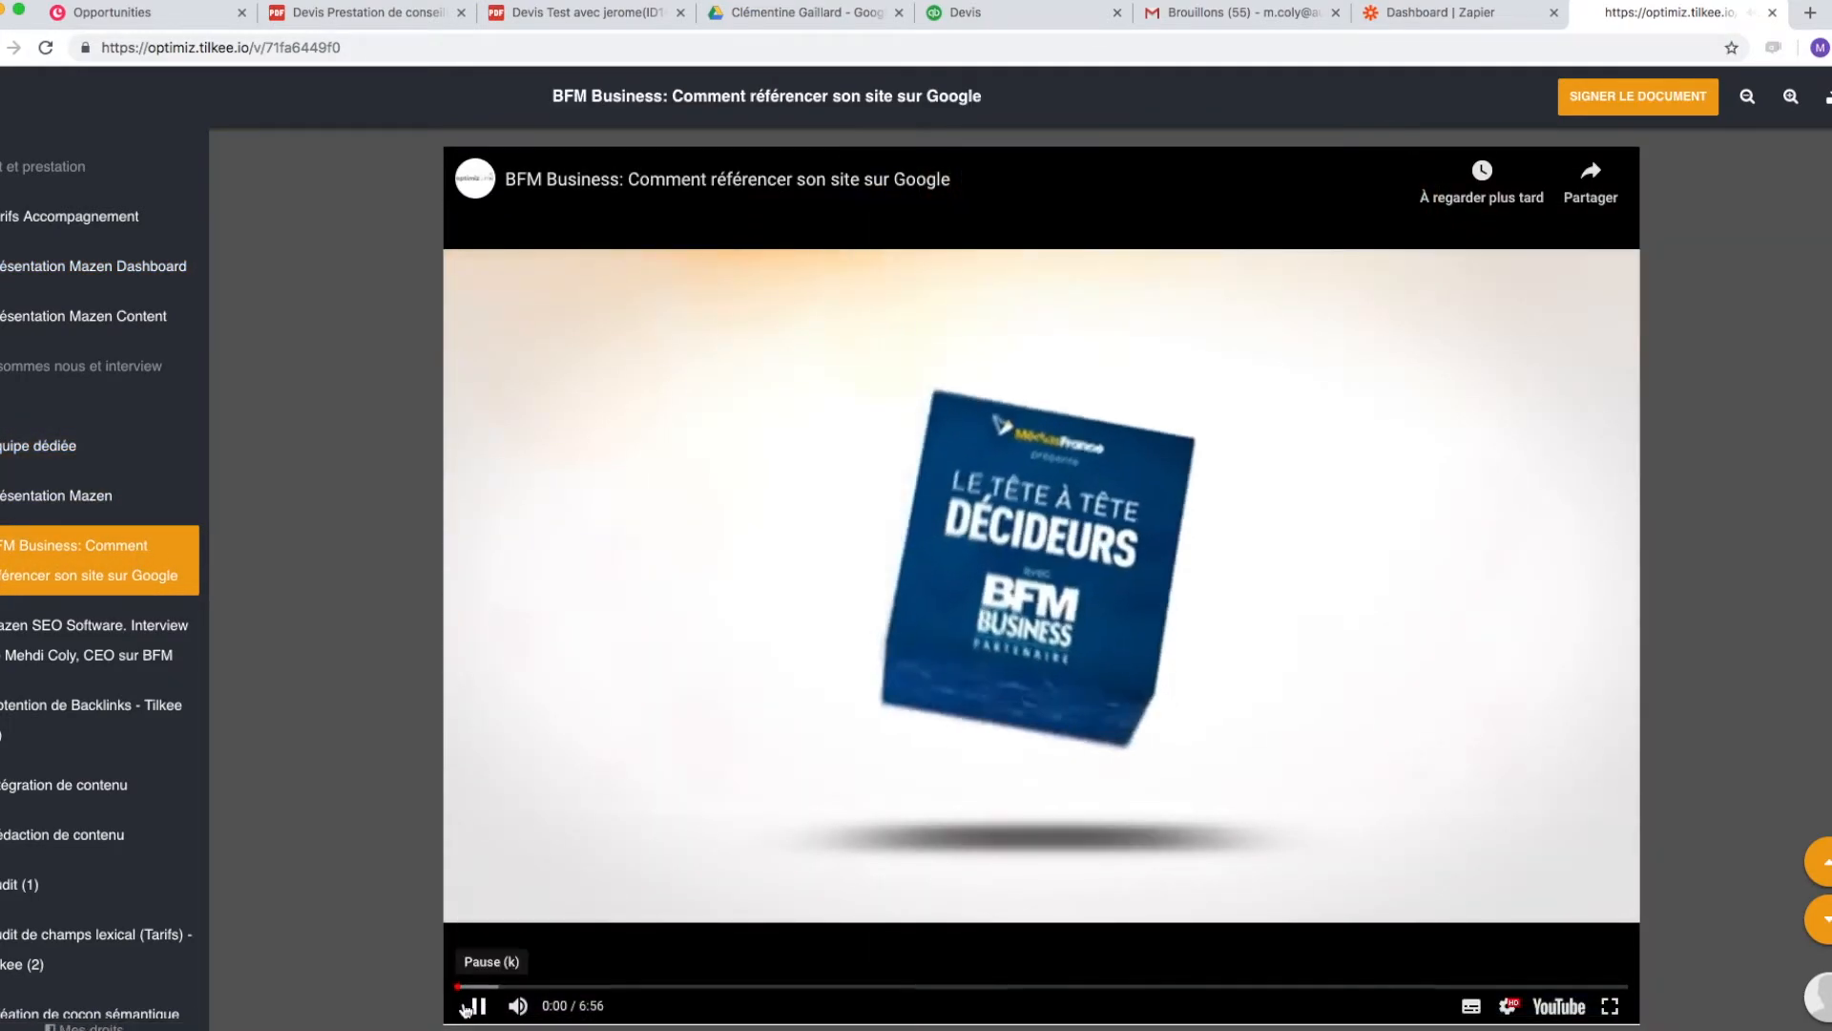
- Open the Devis Prestation de conseil document in the proposal and look through its pages
{"action": "scroll", "coordinate": [95, 954], "scroll_direction": "down", "scroll_amount": 2}
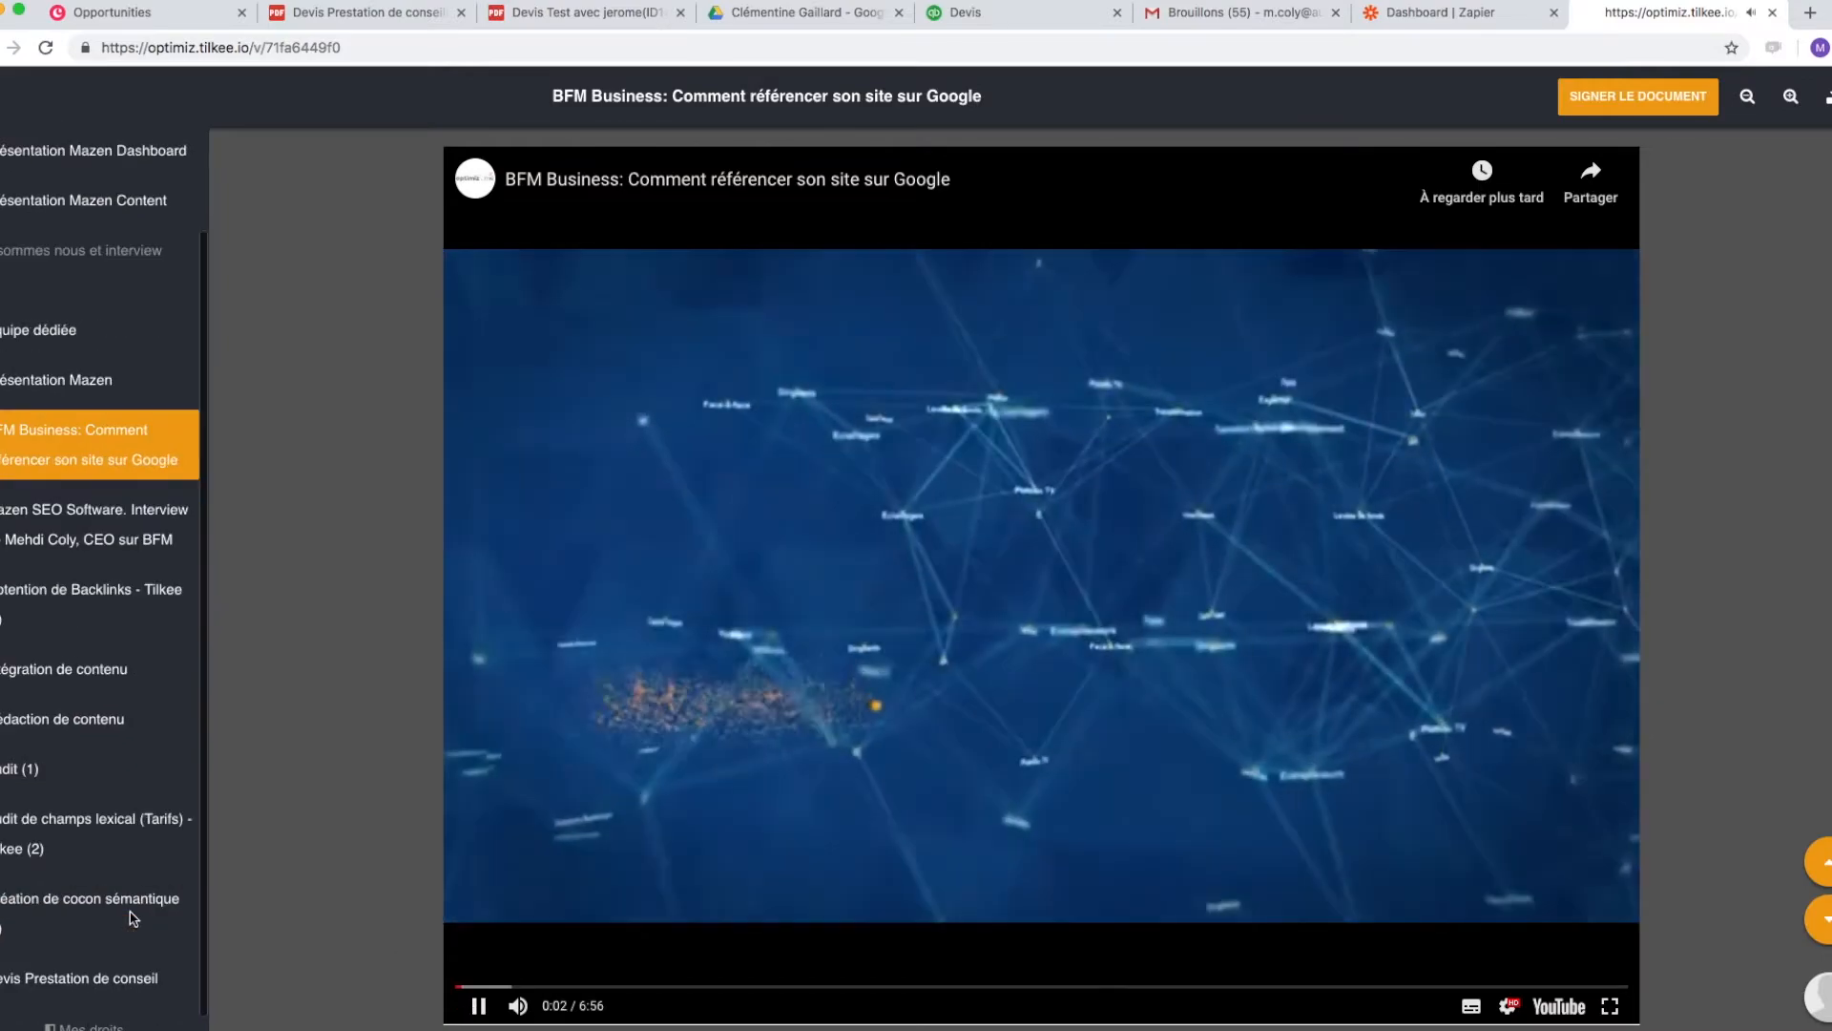
{"action": "left_click", "coordinate": [95, 976]}
{"action": "scroll", "coordinate": [626, 893], "scroll_direction": "down", "scroll_amount": 15}
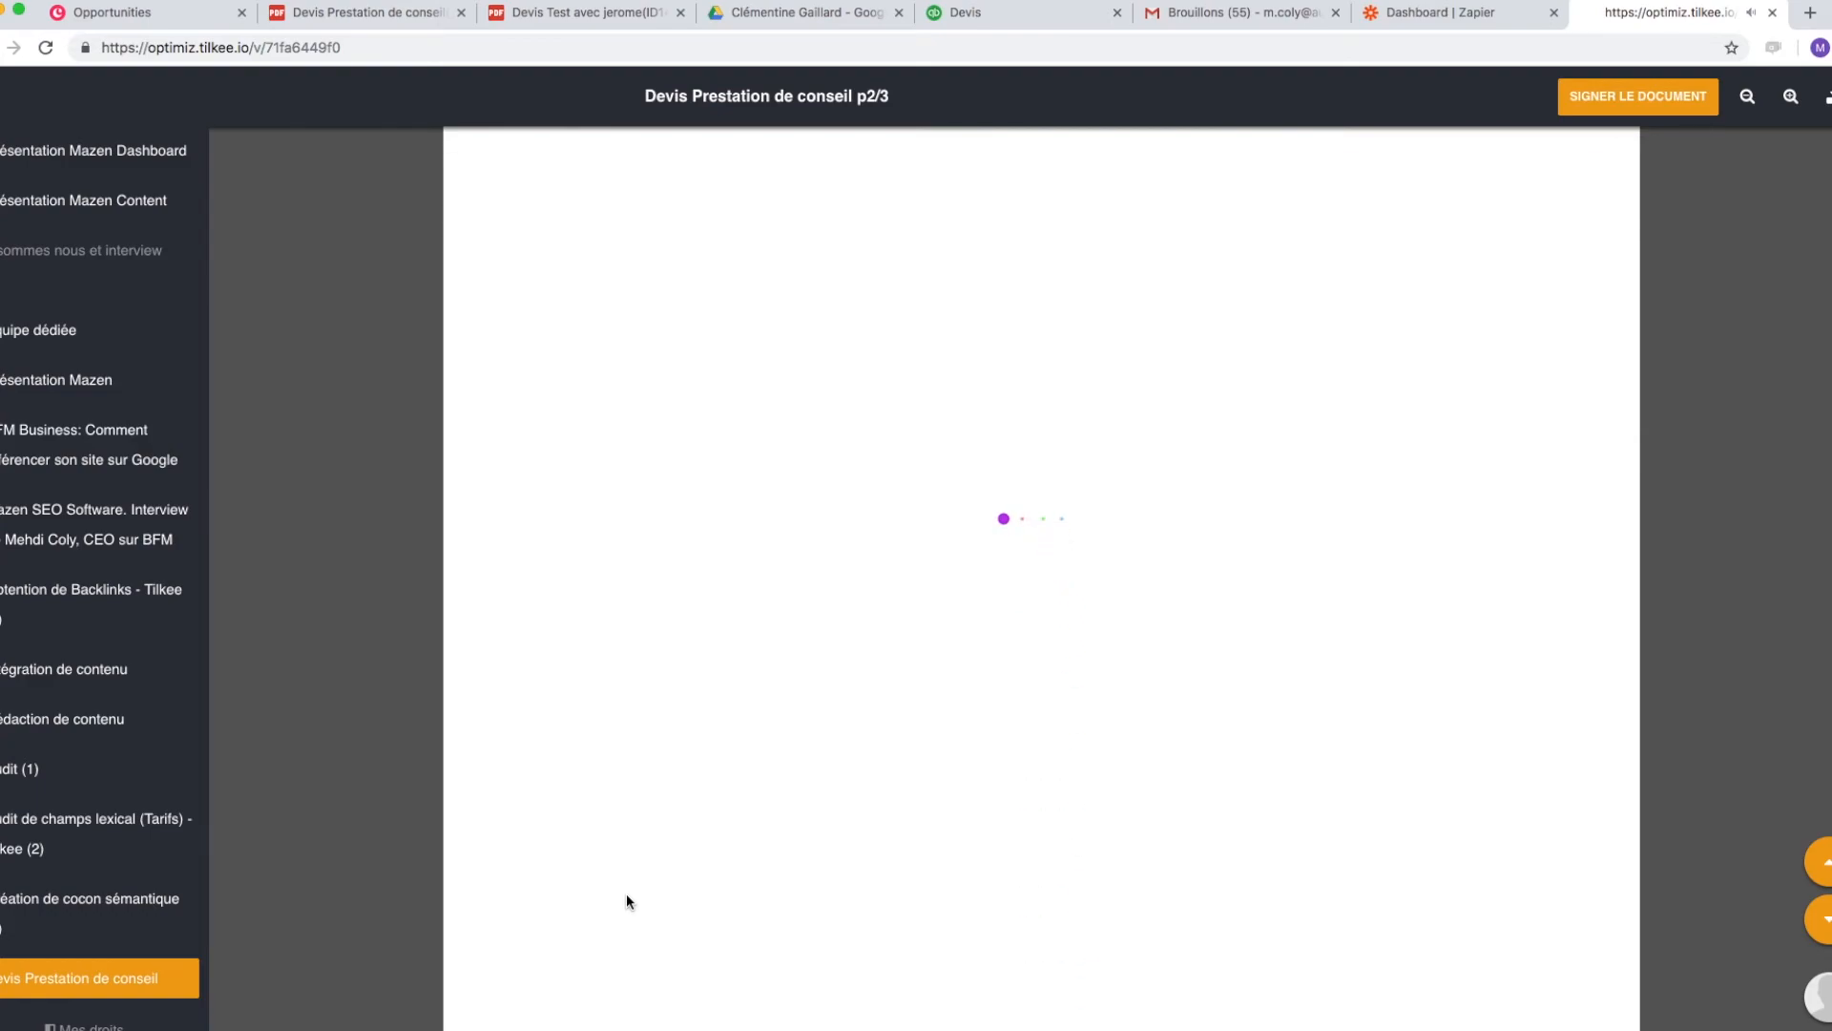